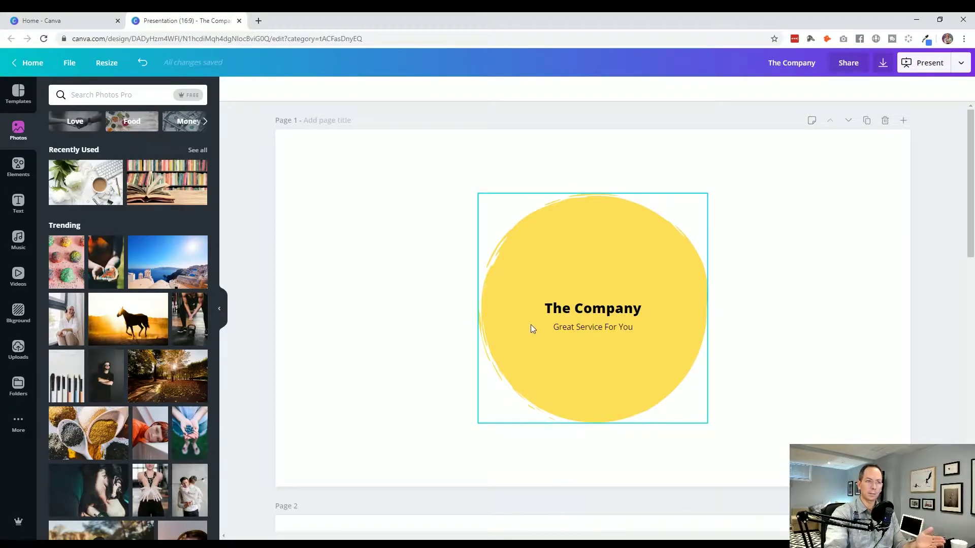
Recolour the first slide's yellow circle dark grey, after trying orange and red.
click(602, 314)
click(527, 284)
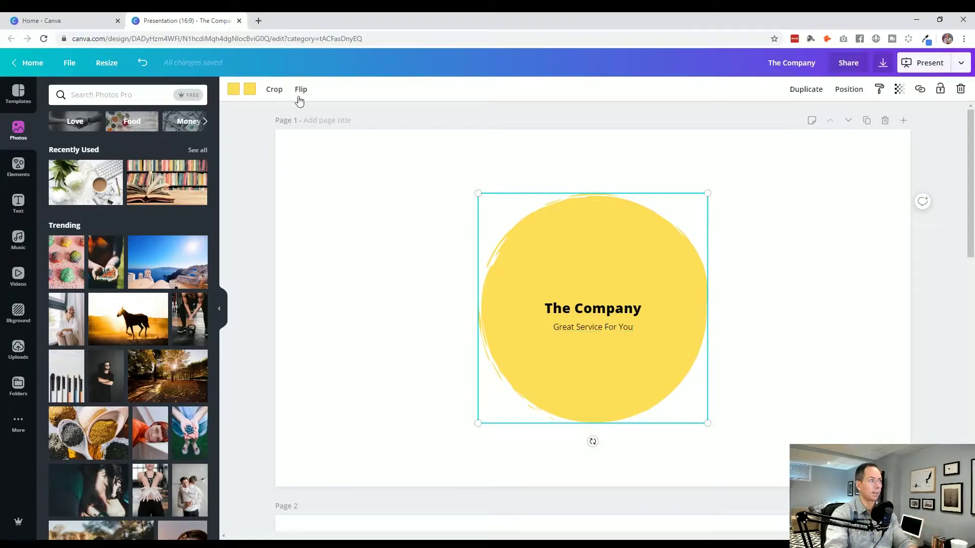
click(250, 91)
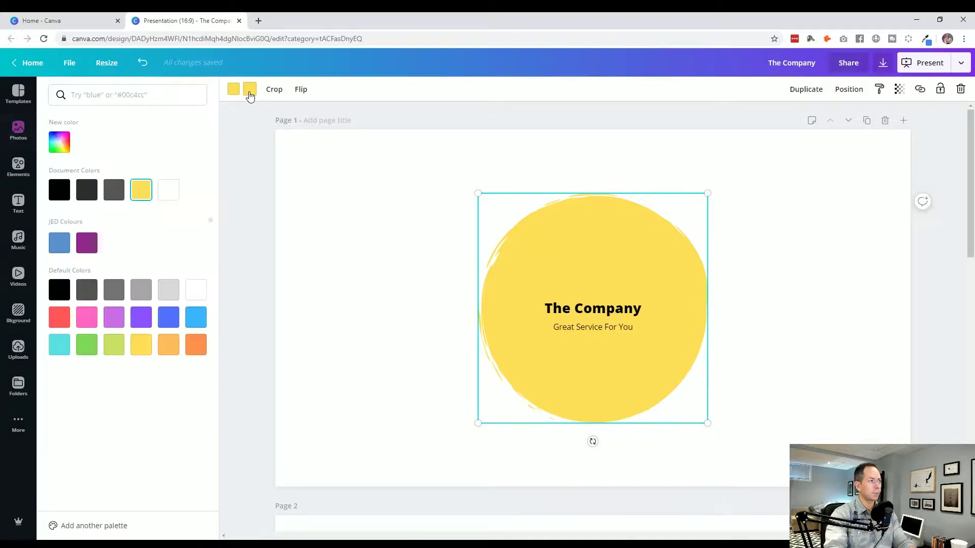
click(197, 345)
click(59, 317)
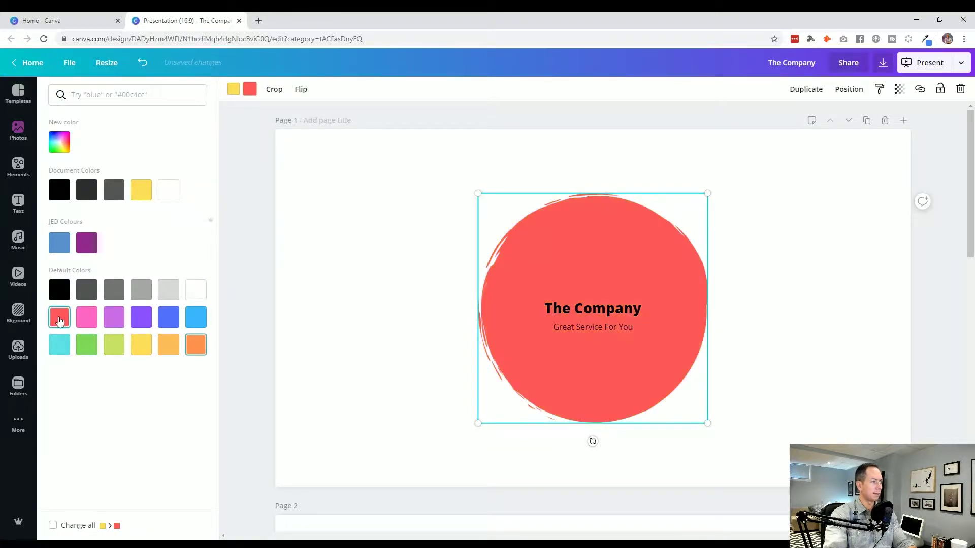
click(88, 300)
click(368, 311)
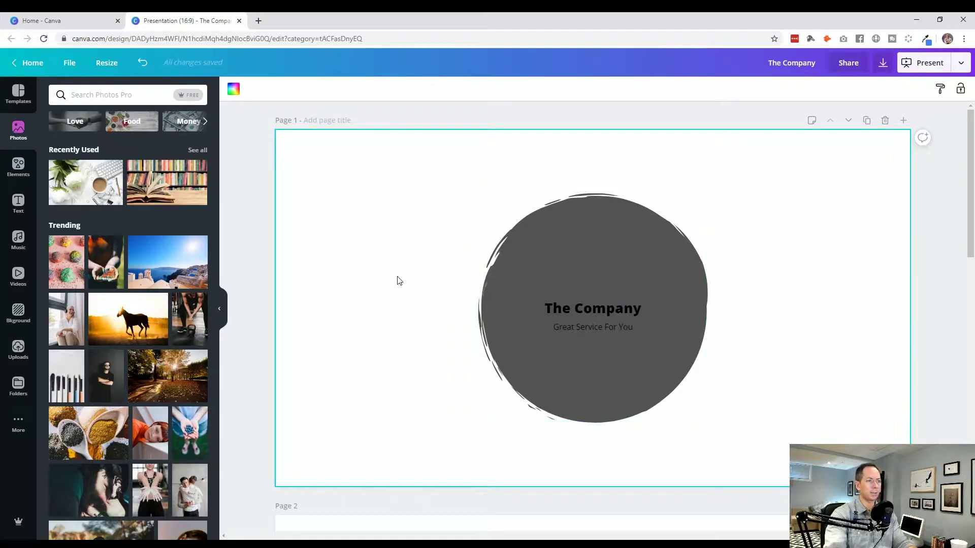
click(254, 248)
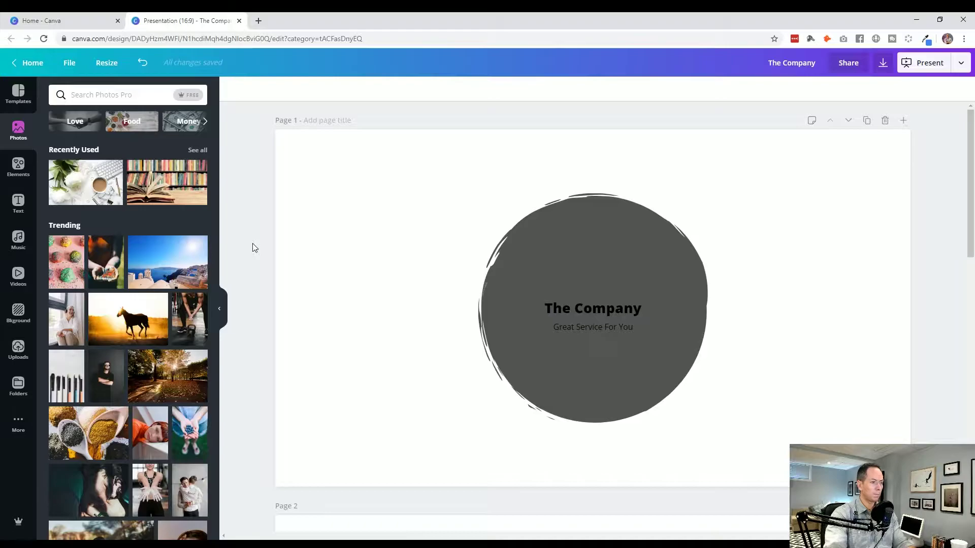
Undo the circle back to yellow, duplicate the slide, and enlarge Page 2's 'The Company' title.
key(ctrl+z)
key(ctrl+z)
key(ctrl+z)
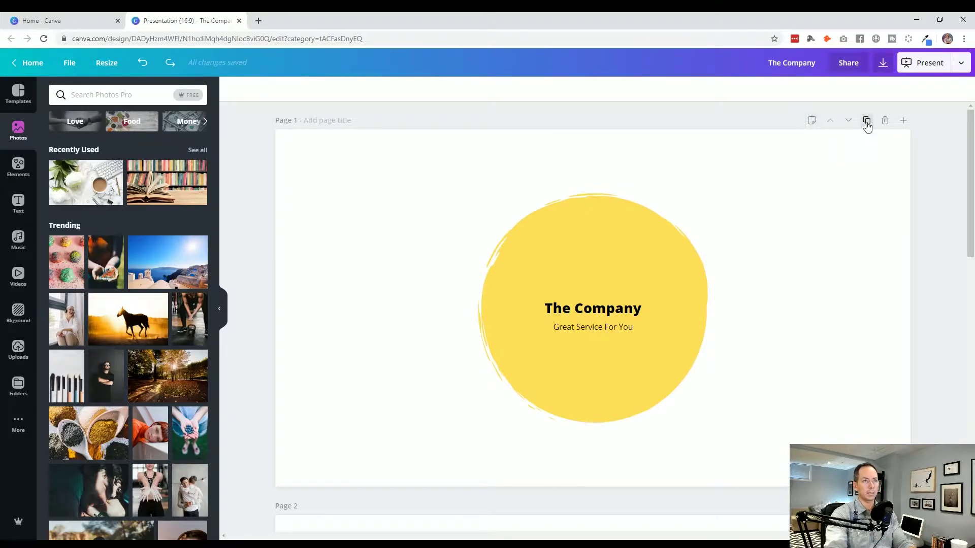
click(867, 121)
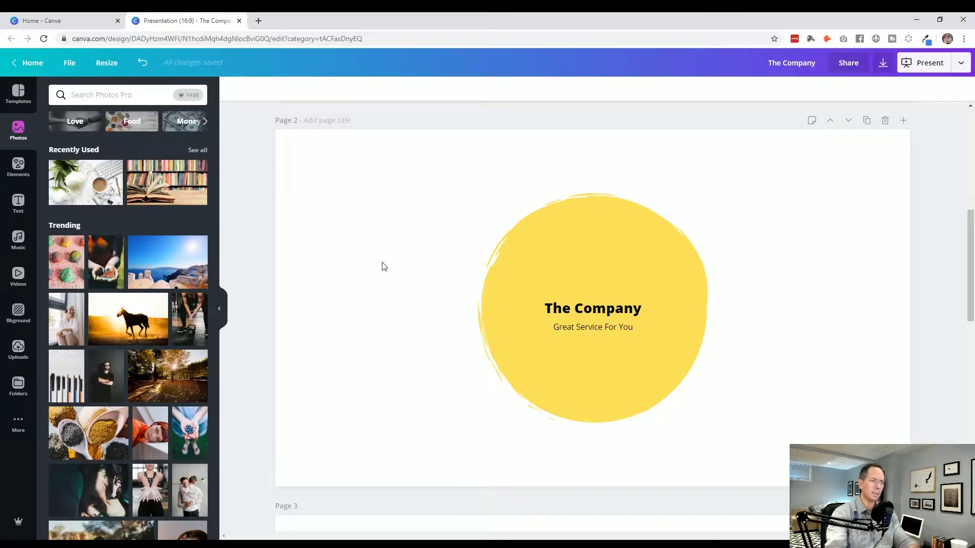
click(591, 309)
drag(641, 300, 616, 300)
Enlarge the 'Great Service For You' tagline and nudge the title and tagline slightly down.
click(611, 325)
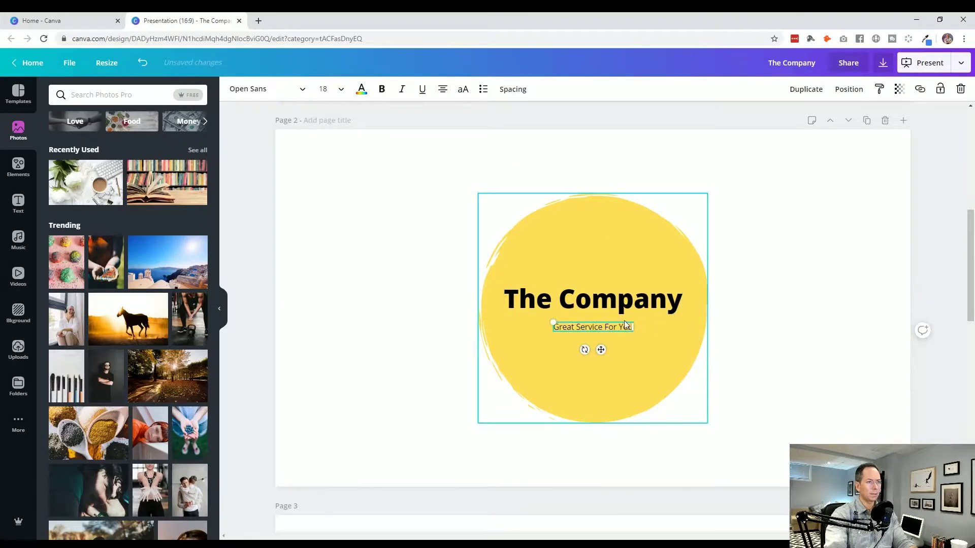
drag(551, 321, 504, 314)
click(261, 323)
click(504, 311)
click(587, 327)
drag(564, 328, 564, 330)
click(293, 393)
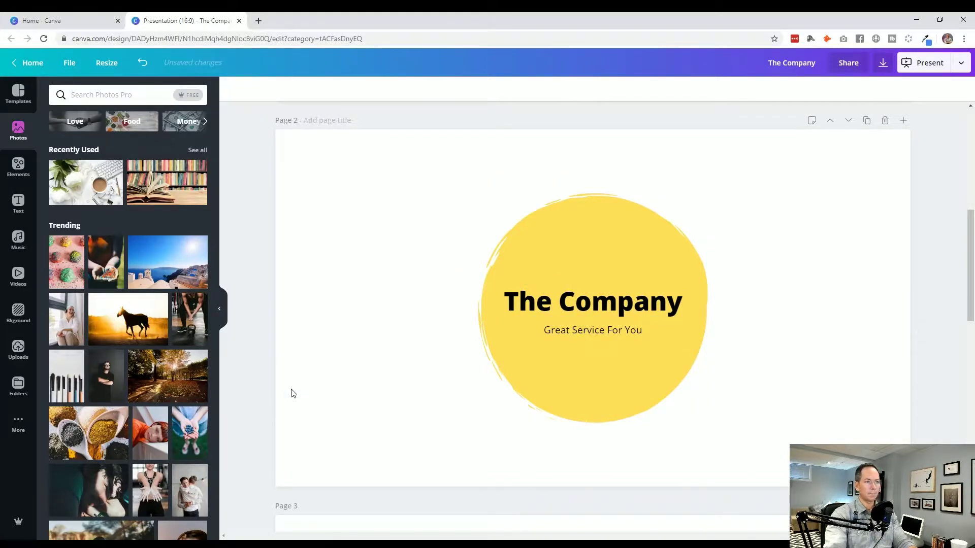
click(541, 405)
shift+click(583, 330)
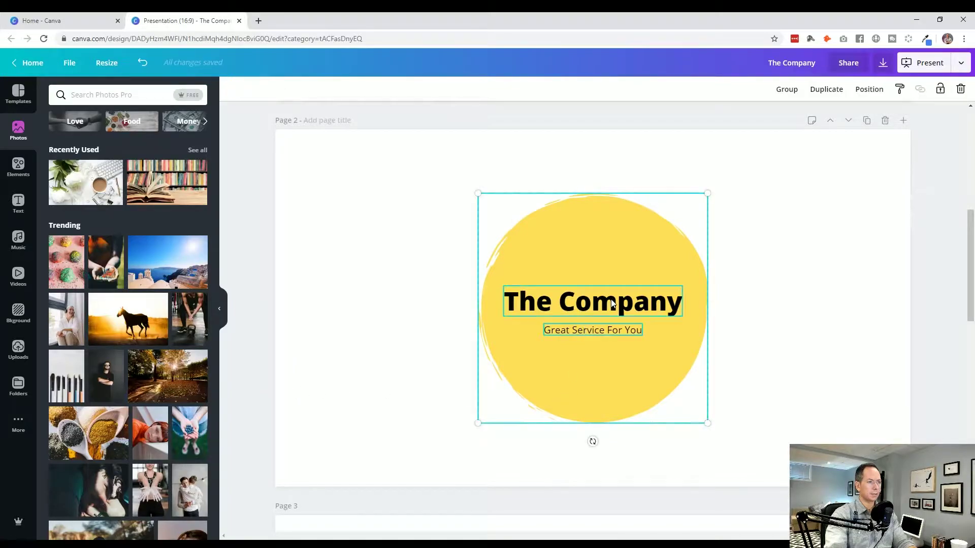
click(371, 342)
scroll(371, 343, up, 8)
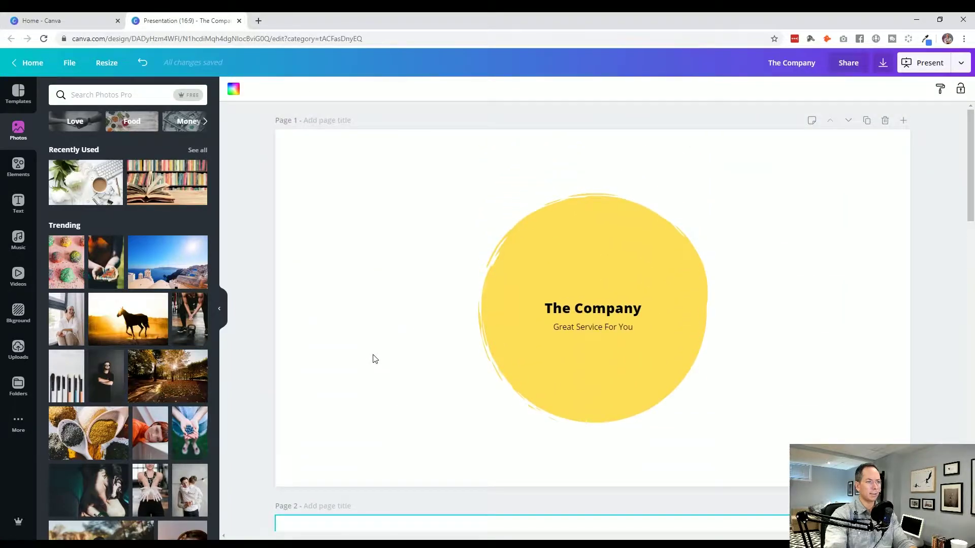
scroll(375, 360, down, 8)
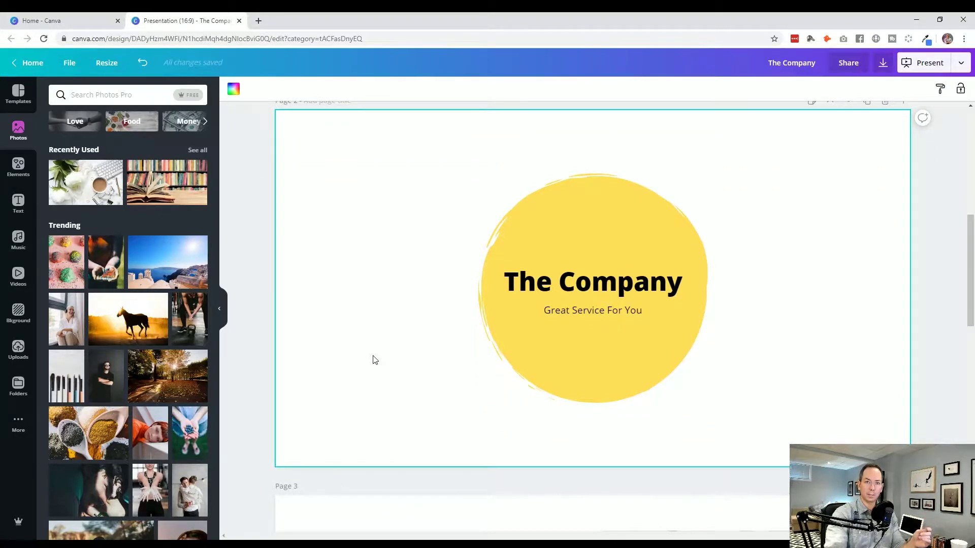
Move the circle group to the slide's left half and place a copy on the right.
click(558, 336)
key(ctrl+a)
drag(580, 303, 423, 289)
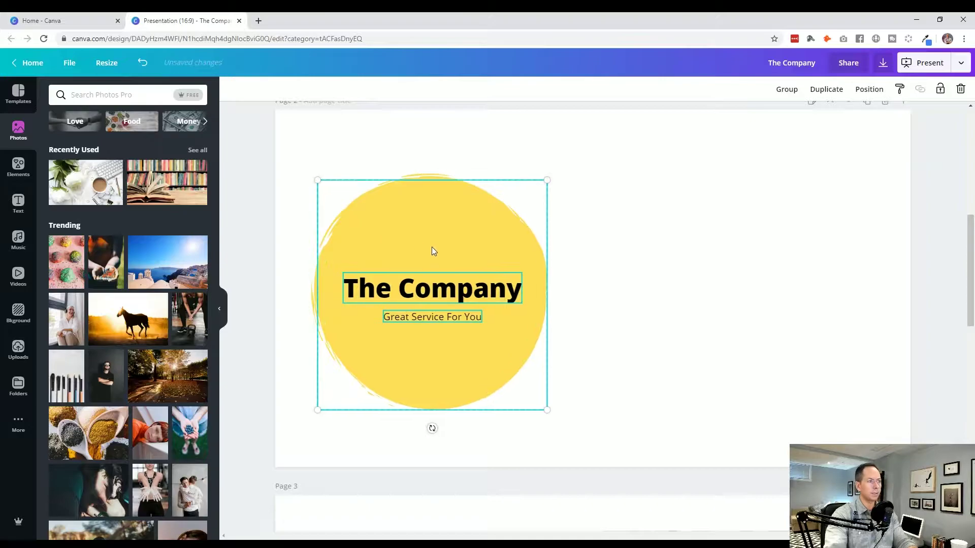
drag(433, 251, 727, 239)
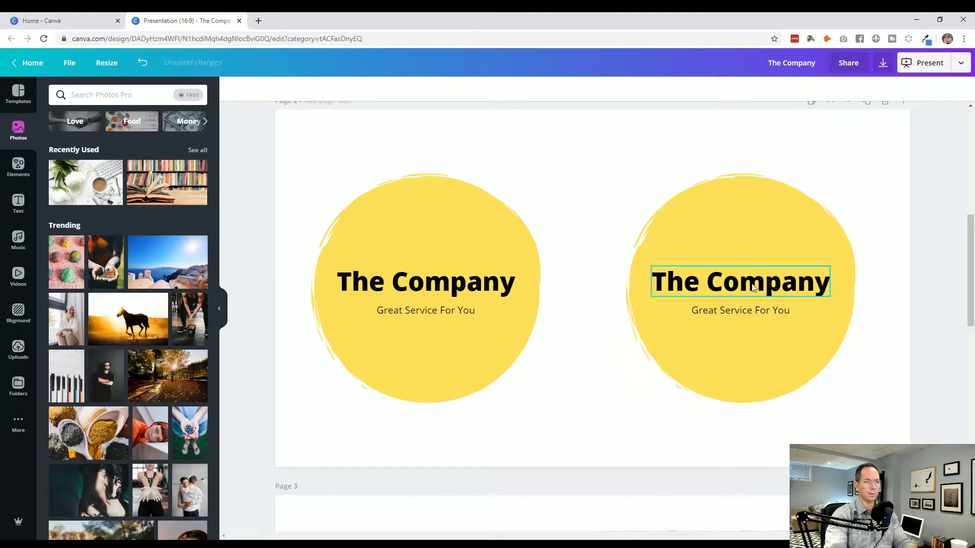
Break the copied heading onto two lines, enlarge it to 99.9, and tighten its line height.
click(721, 287)
double_click(706, 282)
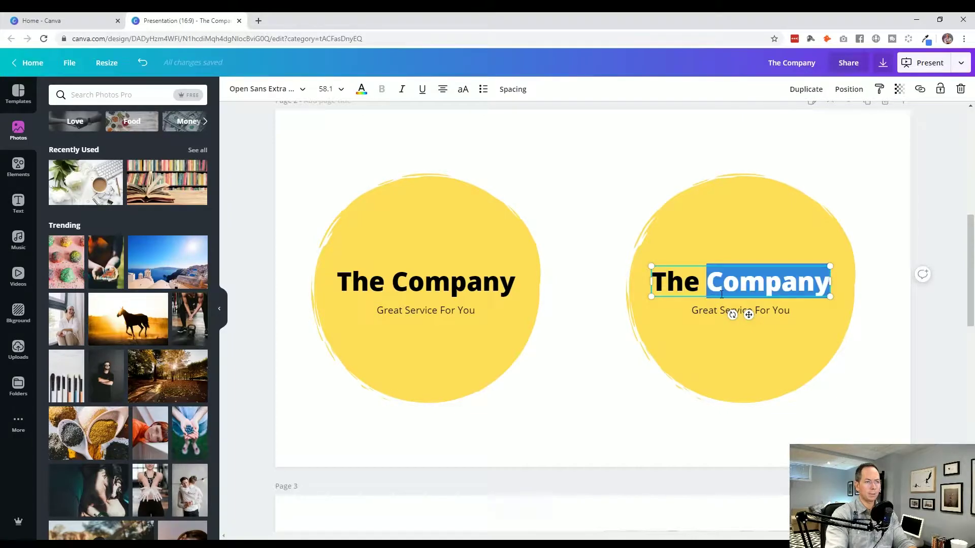
key(Left)
key(Return)
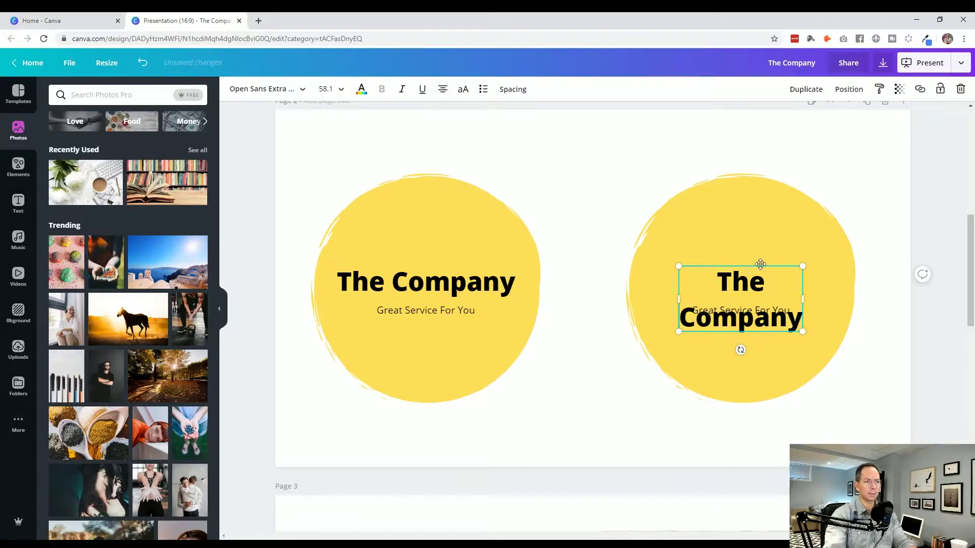
drag(760, 264, 762, 220)
drag(817, 208, 841, 187)
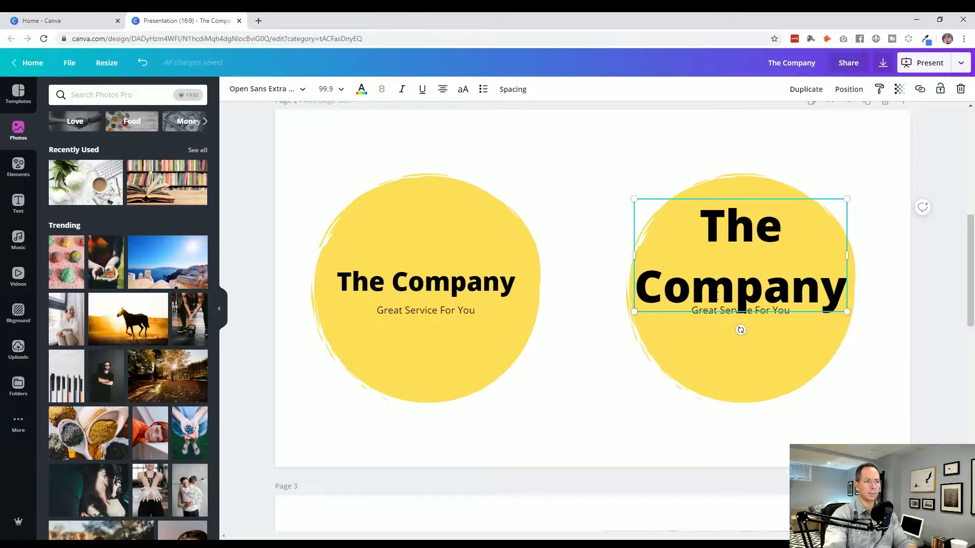
click(508, 91)
drag(584, 140, 553, 146)
Move the tagline lower and the heading down, then make a second heading copy above.
click(616, 335)
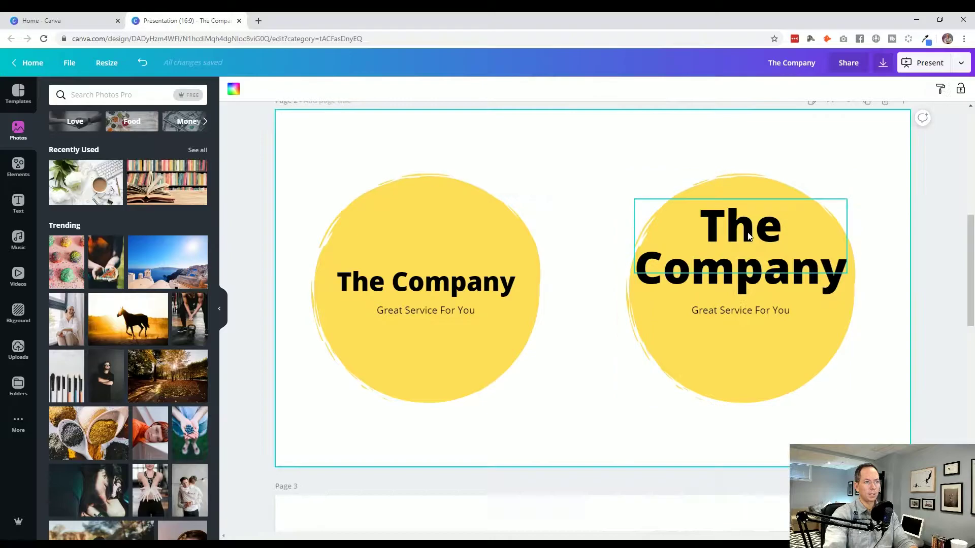
click(752, 264)
drag(769, 325, 769, 359)
click(746, 274)
drag(759, 272, 750, 301)
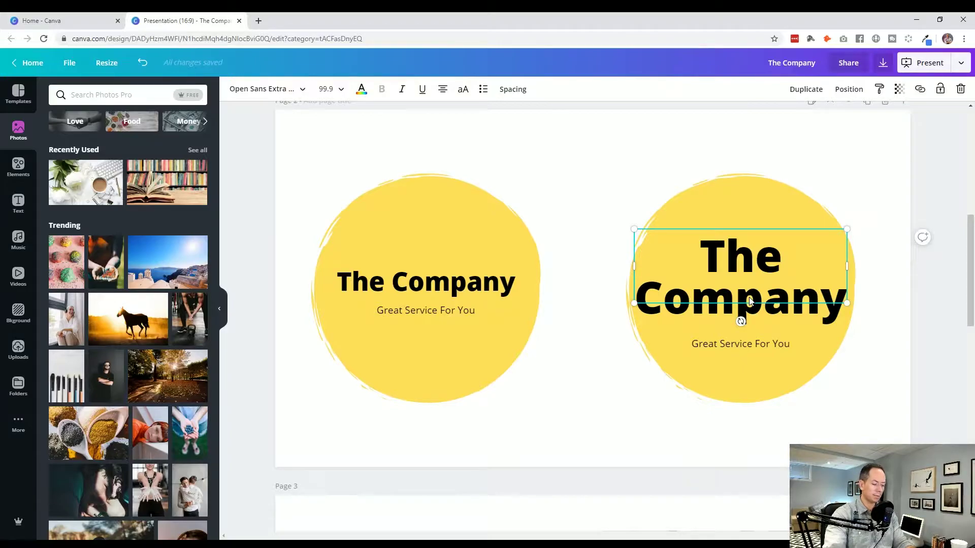
drag(750, 301, 751, 206)
Edit the lower heading copy to read only 'Company' and reposition both text boxes.
click(737, 260)
key(End)
key(shift+Left)
key(shift+Left)
key(shift+Left)
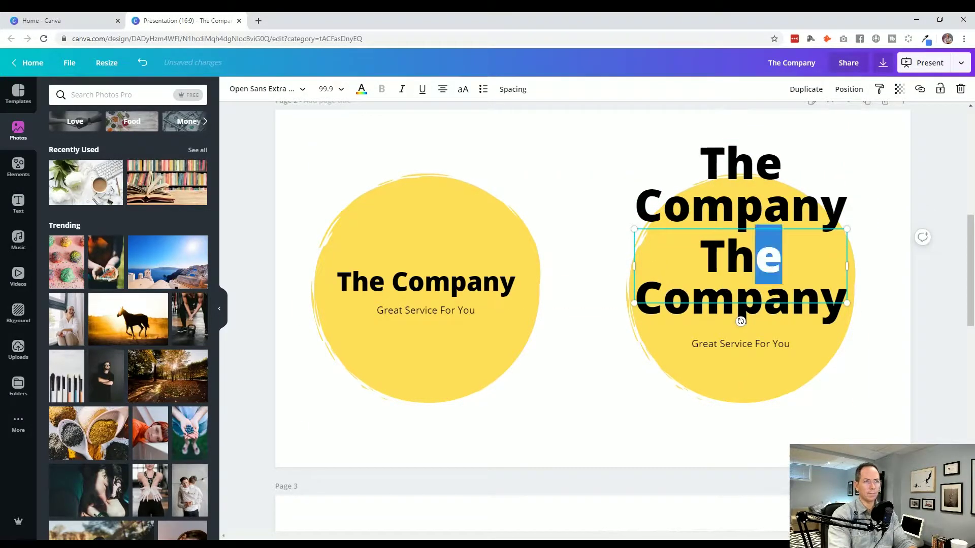
key(BackSpace)
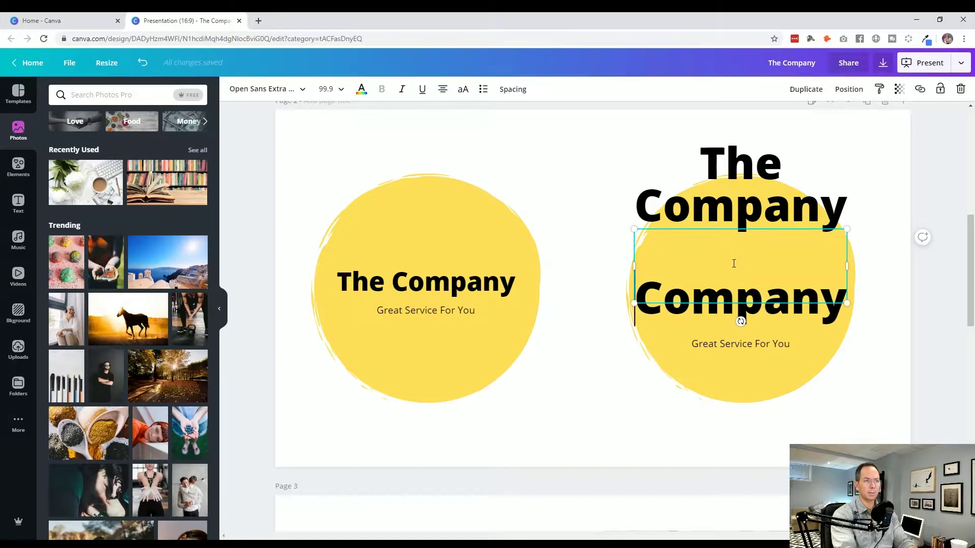
key(Delete)
click(581, 424)
drag(709, 276, 711, 317)
drag(749, 198, 748, 235)
Reduce the upper heading box to just the word 'The'.
double_click(721, 233)
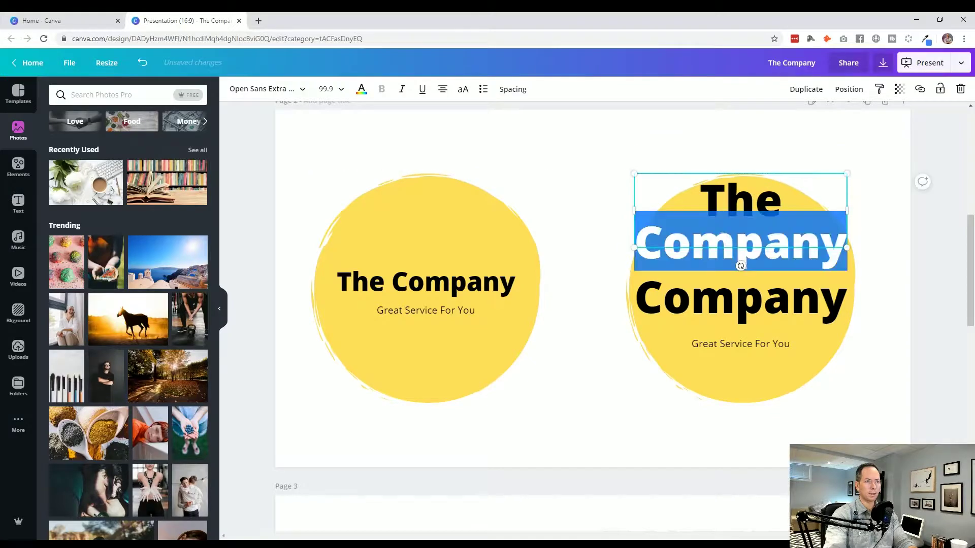
key(Left)
key(BackSpace)
key(BackSpace)
key(BackSpace)
key(BackSpace)
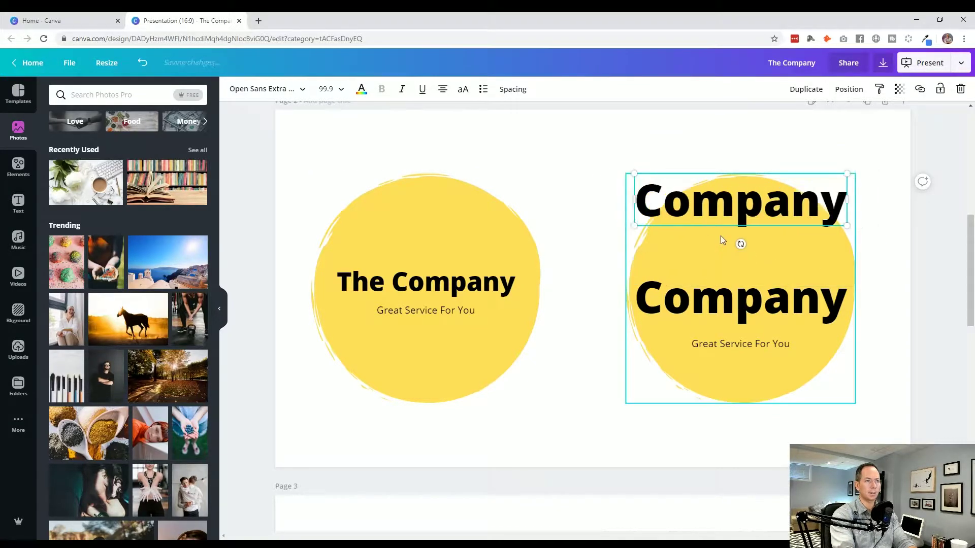
key(ctrl+z)
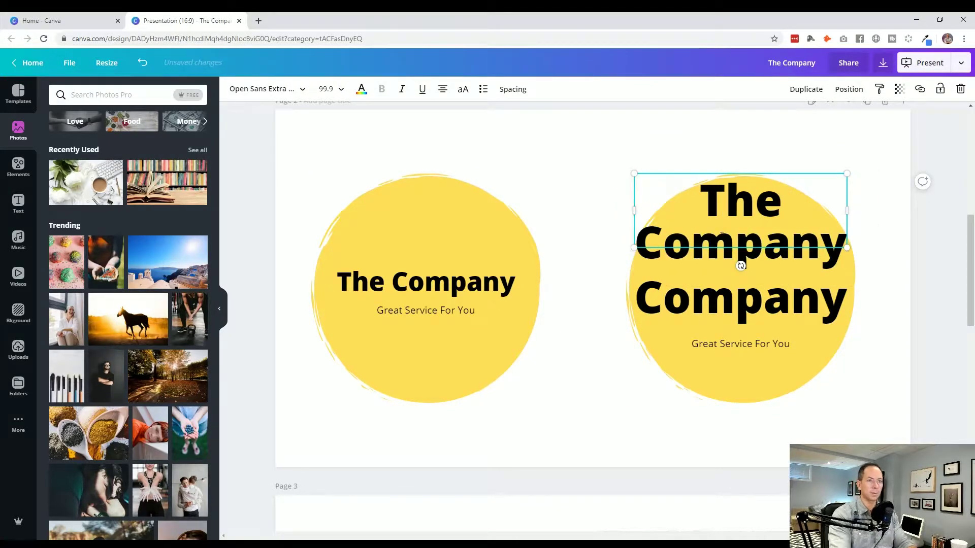
double_click(722, 235)
key(BackSpace)
key(BackSpace)
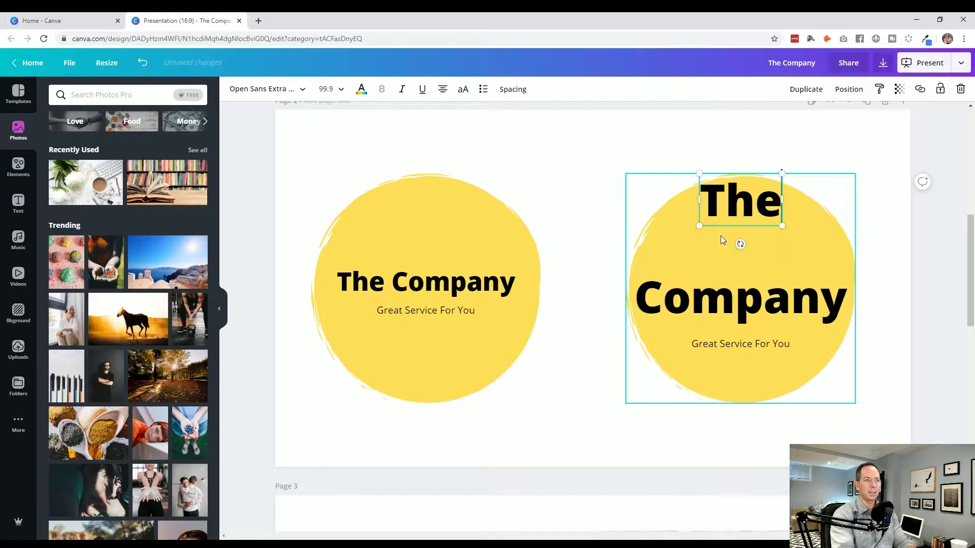
click(877, 276)
Stack 'The' directly above 'Company' on the circle and raise the tagline beneath them.
drag(754, 216, 756, 249)
drag(762, 282, 766, 268)
shift+click(750, 233)
drag(750, 233, 748, 253)
click(892, 213)
drag(772, 345, 775, 333)
click(869, 404)
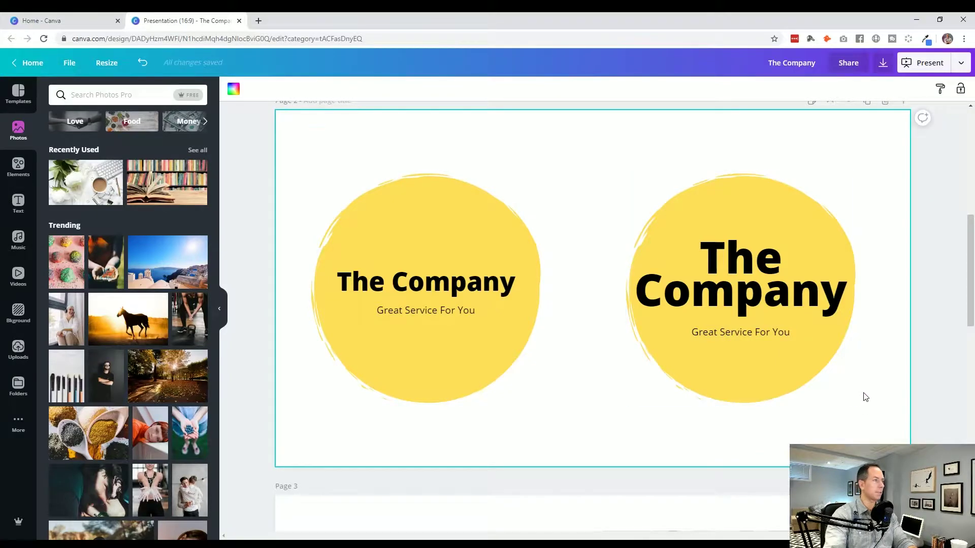
scroll(863, 198, up, 1)
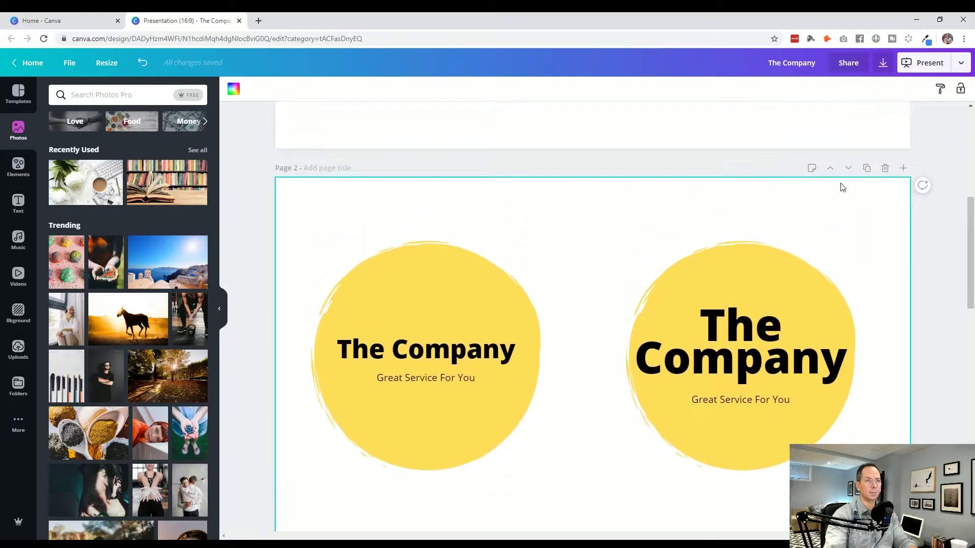
Duplicate the comparison slide as Page 3 and shrink the right circle's 'The' from 70.8 to 66.9.
click(867, 168)
drag(275, 462, 292, 406)
click(762, 329)
drag(781, 300, 702, 332)
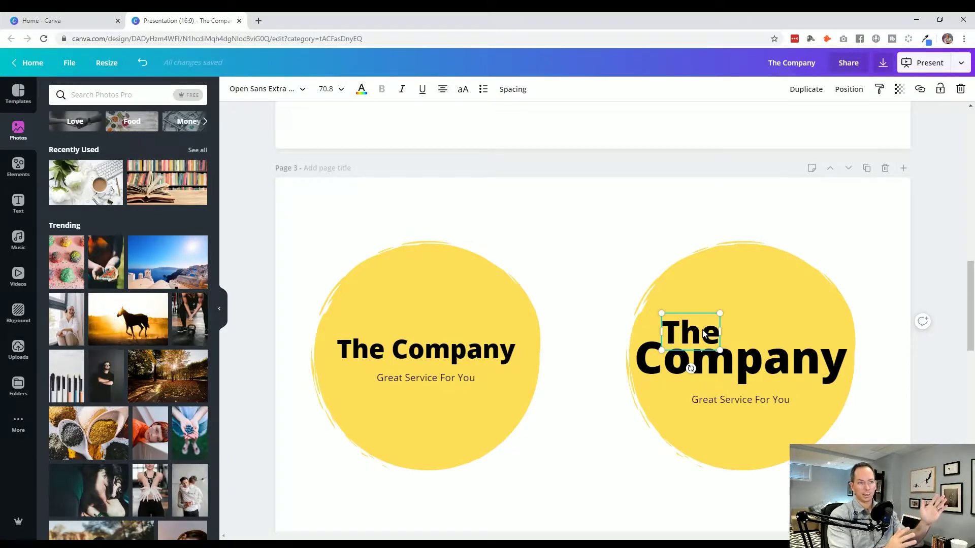
click(651, 291)
click(649, 224)
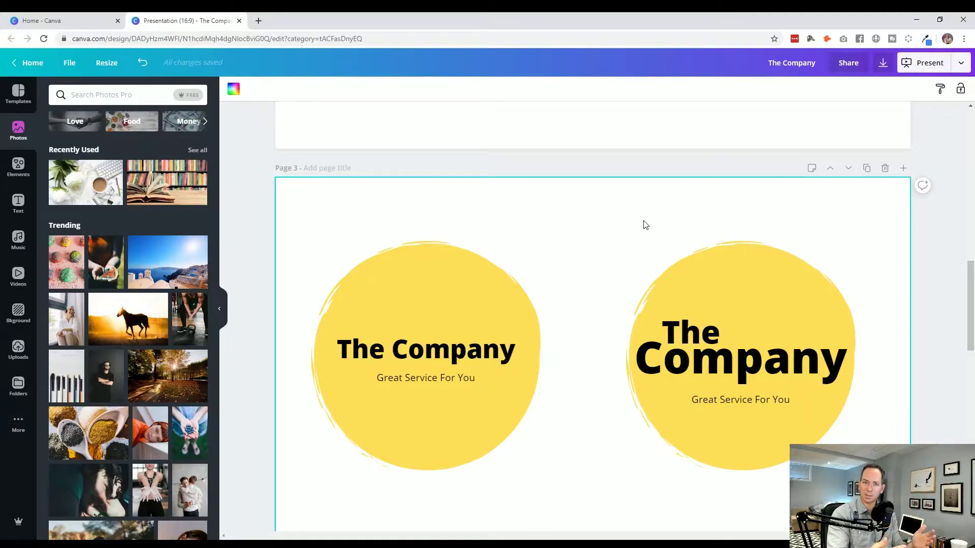
click(704, 334)
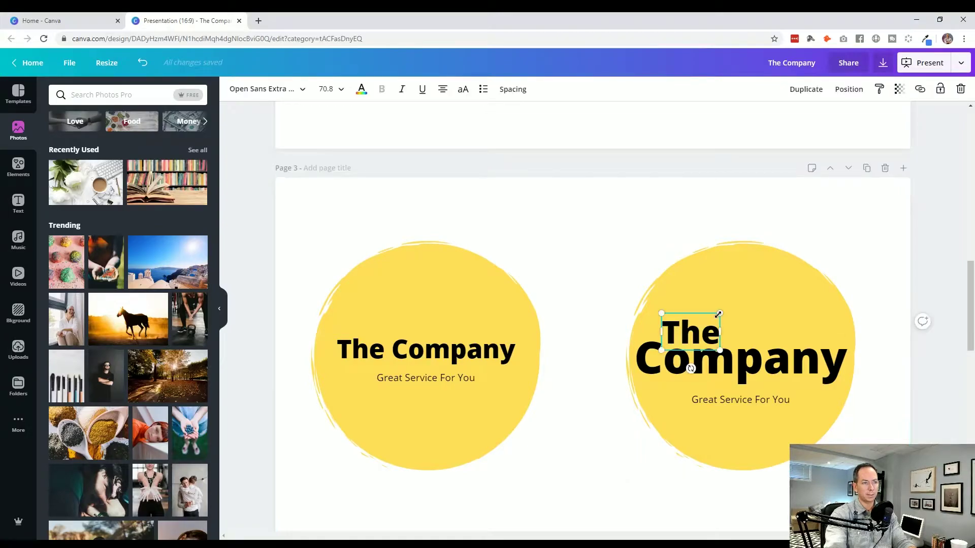
mouse_move(716, 315)
mouse_down()
mouse_move(707, 322)
mouse_move(715, 314)
mouse_up()
Nudge the right and left circles' 'Great Service For You' taglines up slightly.
click(894, 242)
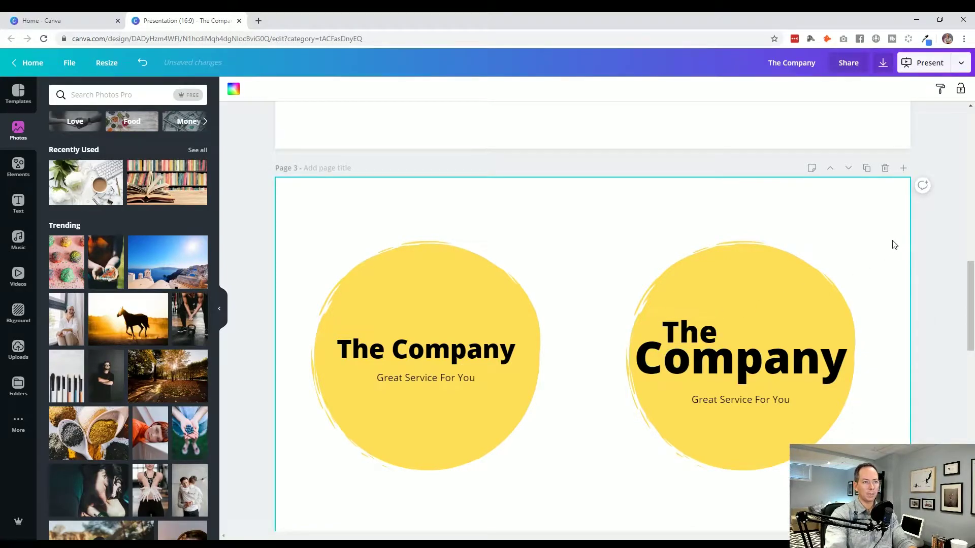
click(752, 401)
key(Up)
key(Up)
key(Up)
key(Up)
key(Up)
key(Up)
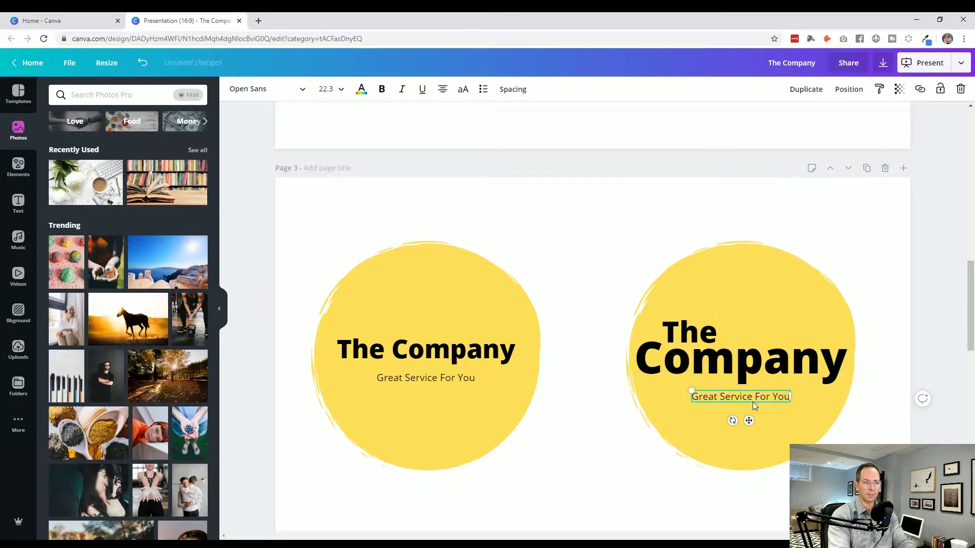
click(560, 502)
click(436, 450)
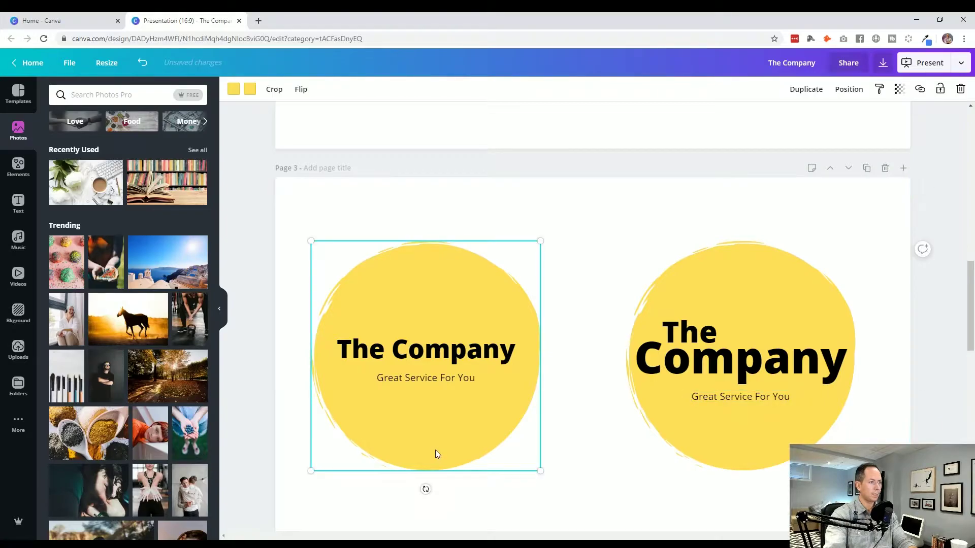
click(445, 380)
drag(445, 379, 446, 377)
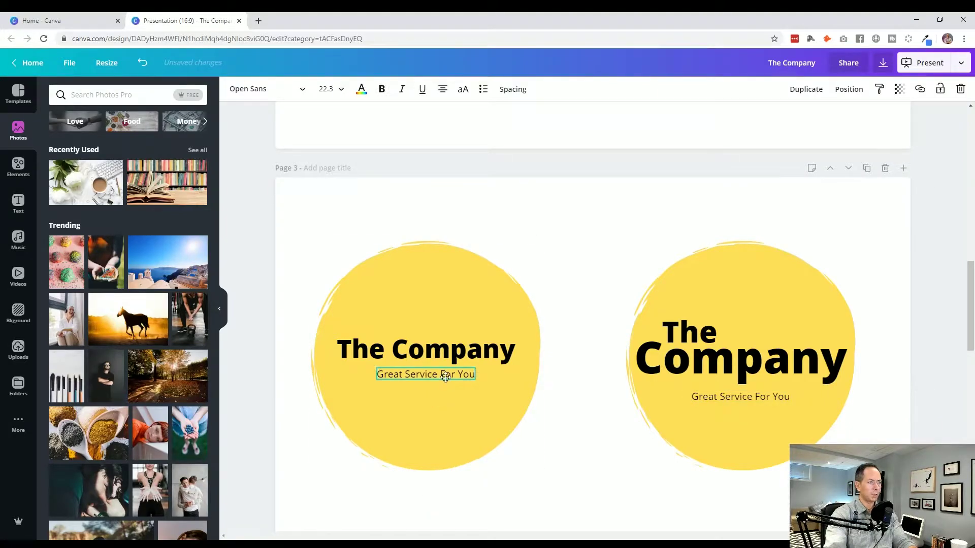
Shrink the left circle to sit behind the title and shift its tagline right beneath 'Company'.
click(452, 416)
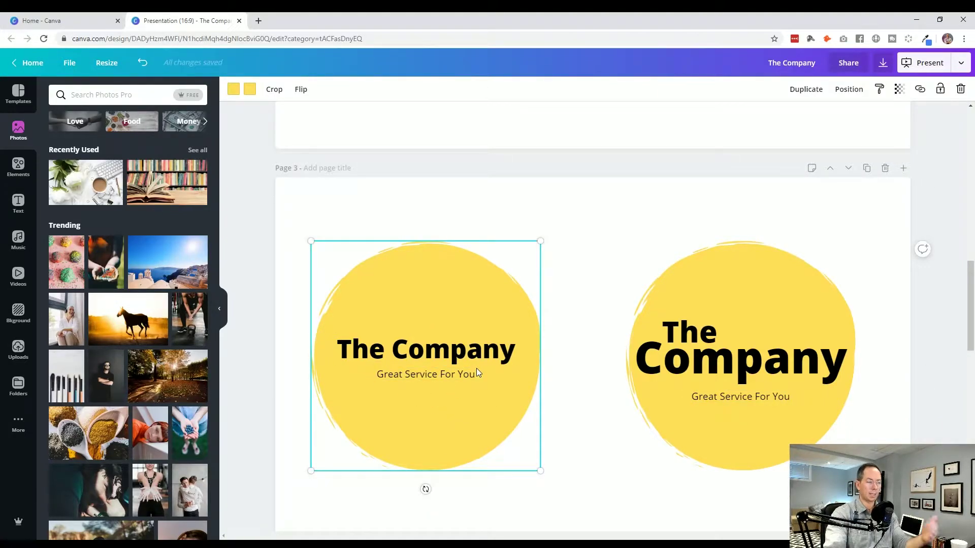
drag(542, 472, 408, 338)
drag(367, 298, 371, 338)
click(460, 437)
drag(434, 381, 466, 376)
click(456, 406)
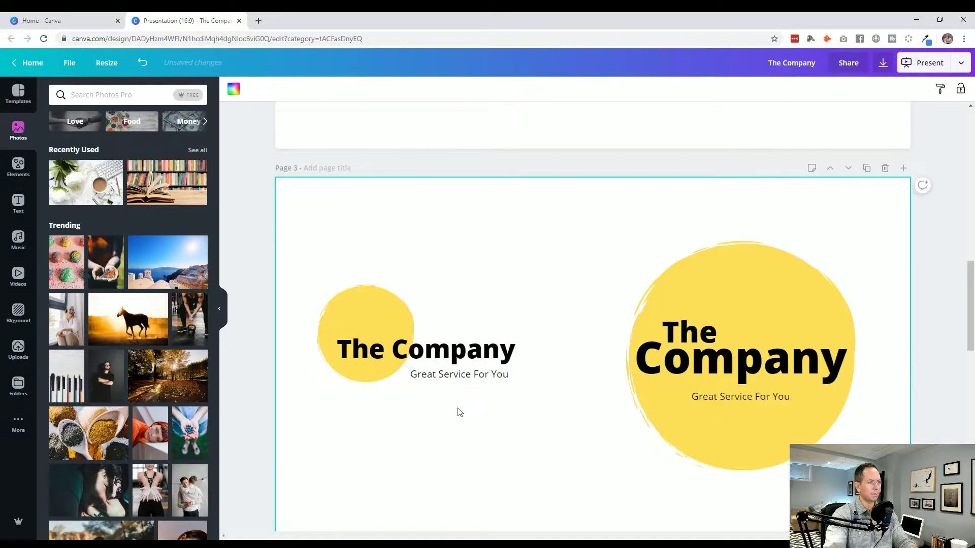
click(459, 378)
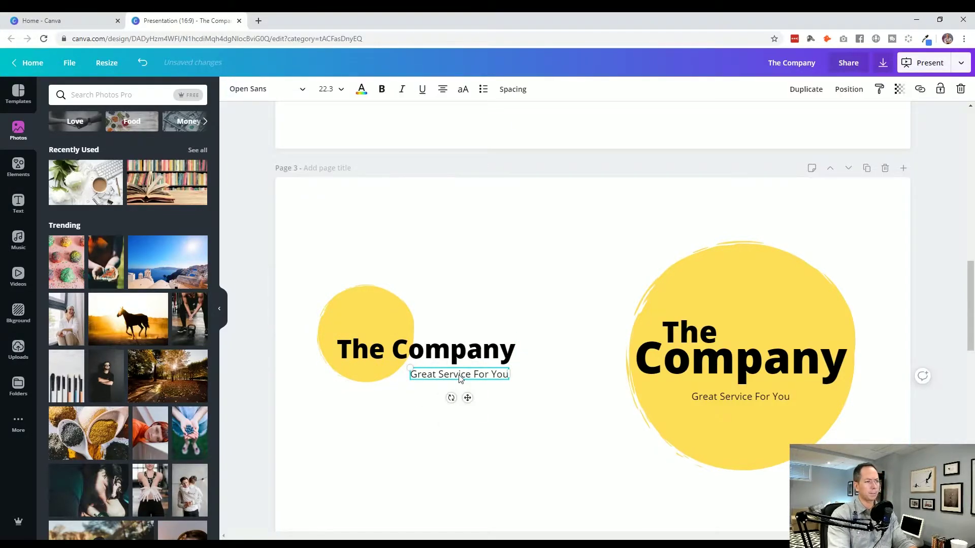
drag(461, 379, 461, 378)
click(402, 420)
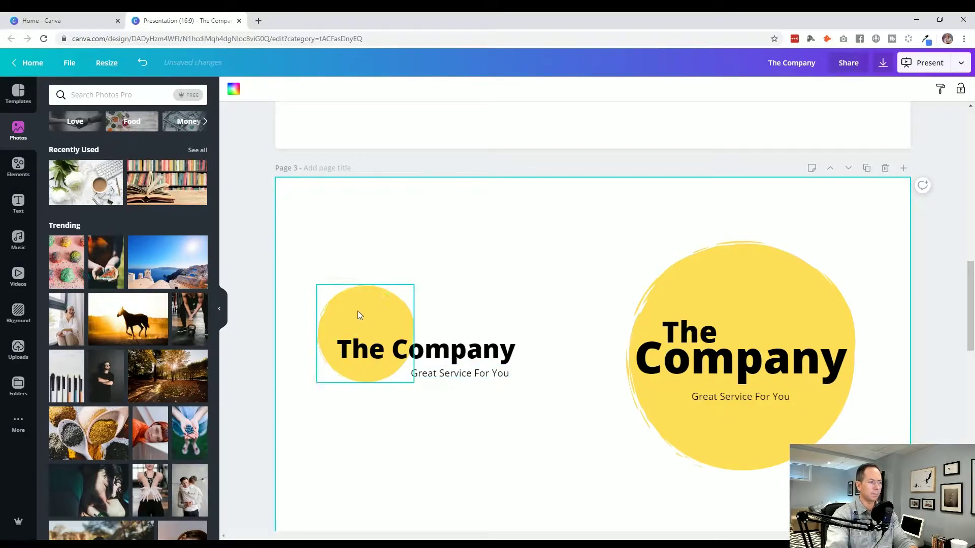
Select the small circle with both text lines and move them slightly down together.
click(264, 390)
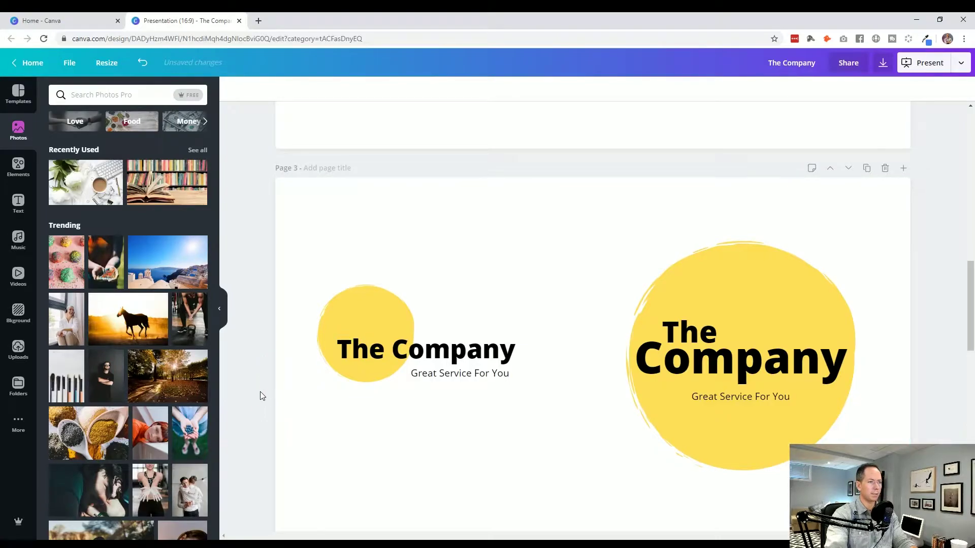
drag(245, 291, 519, 417)
drag(450, 350, 451, 362)
Shrink the word 'The' in Page 2's right circle from 99.9 to about 73.
click(263, 368)
scroll(307, 444, up, 7)
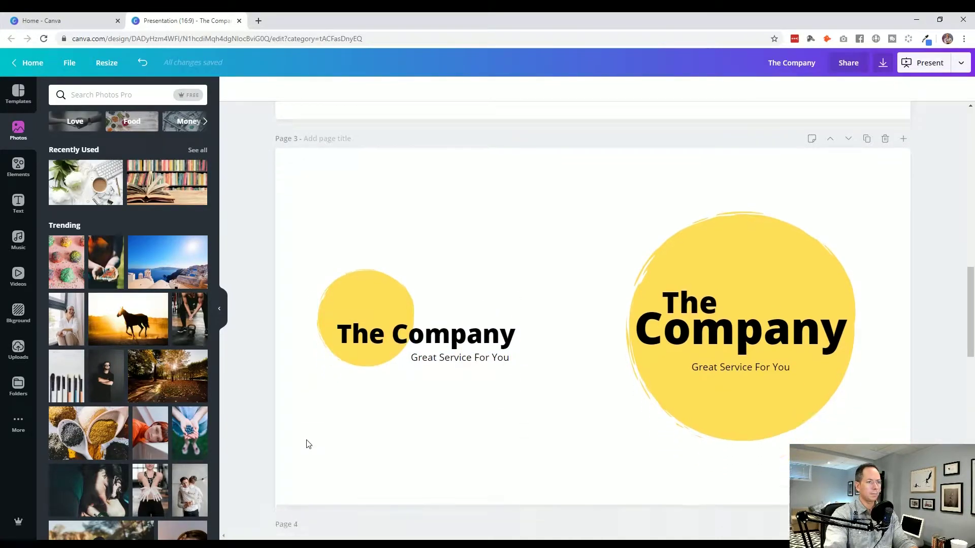
scroll(308, 444, up, 6)
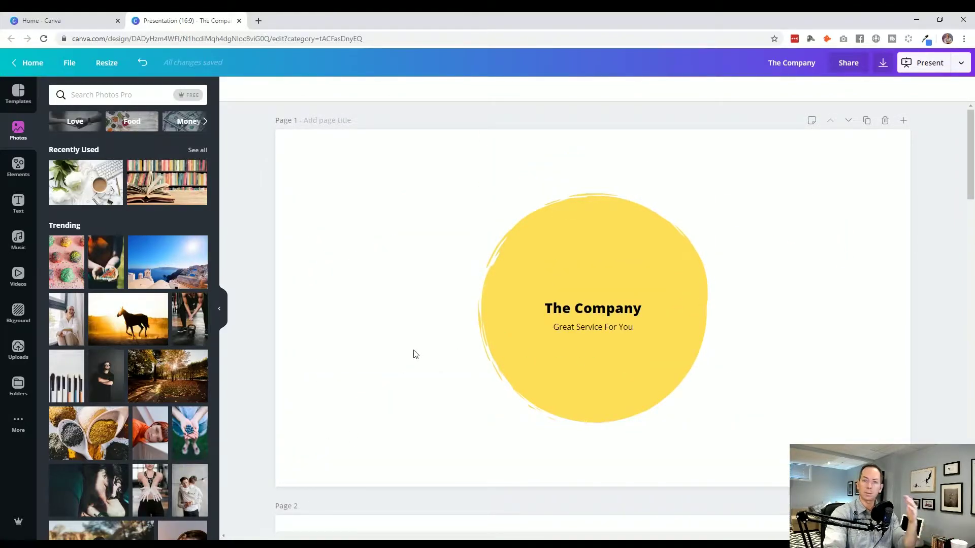
scroll(415, 354, down, 8)
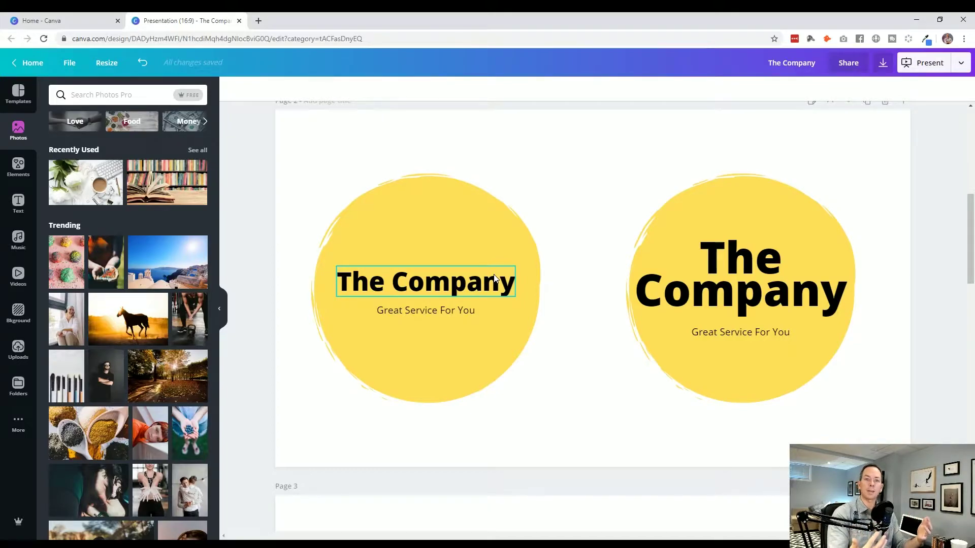
click(746, 284)
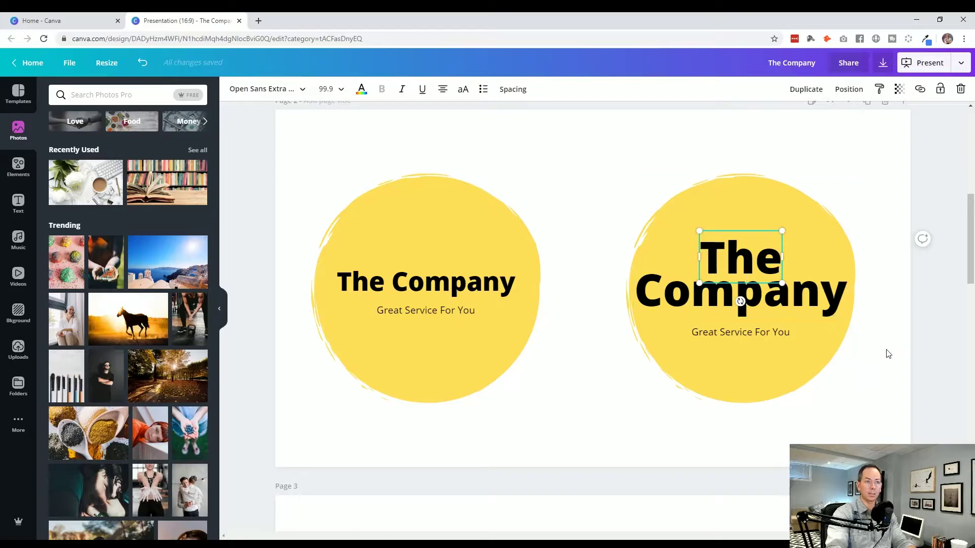
click(769, 256)
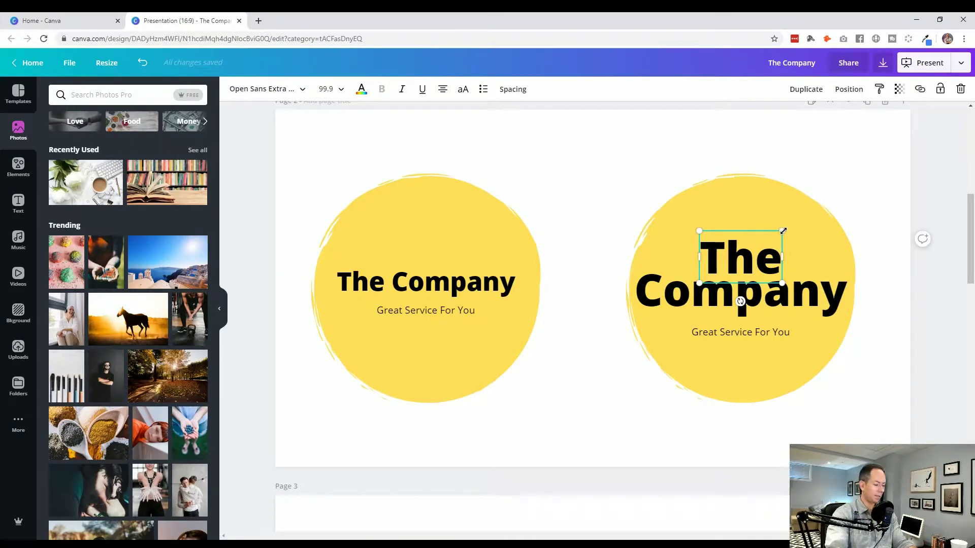
drag(781, 231, 756, 262)
click(901, 226)
Scroll through the pages to review the updated comparison slides.
scroll(827, 245, up, 8)
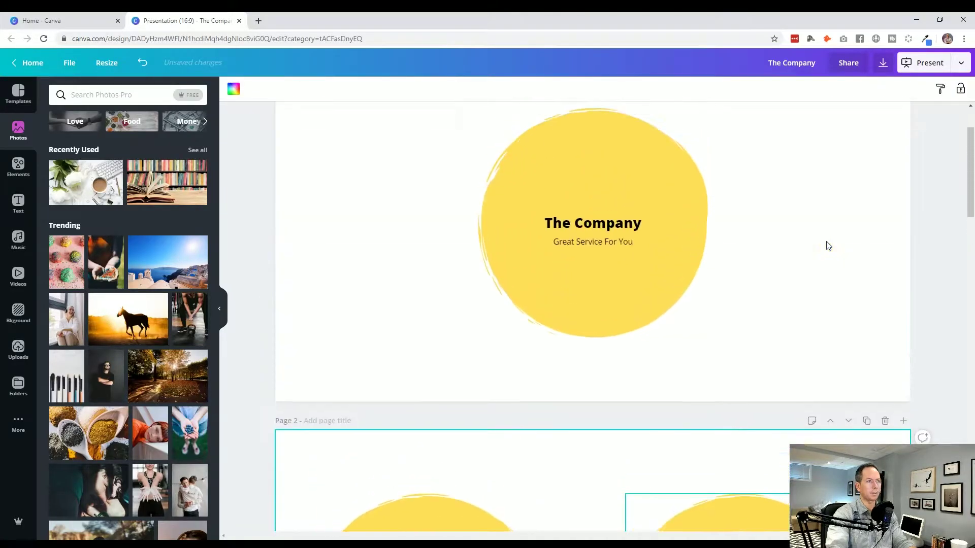
scroll(828, 246, down, 8)
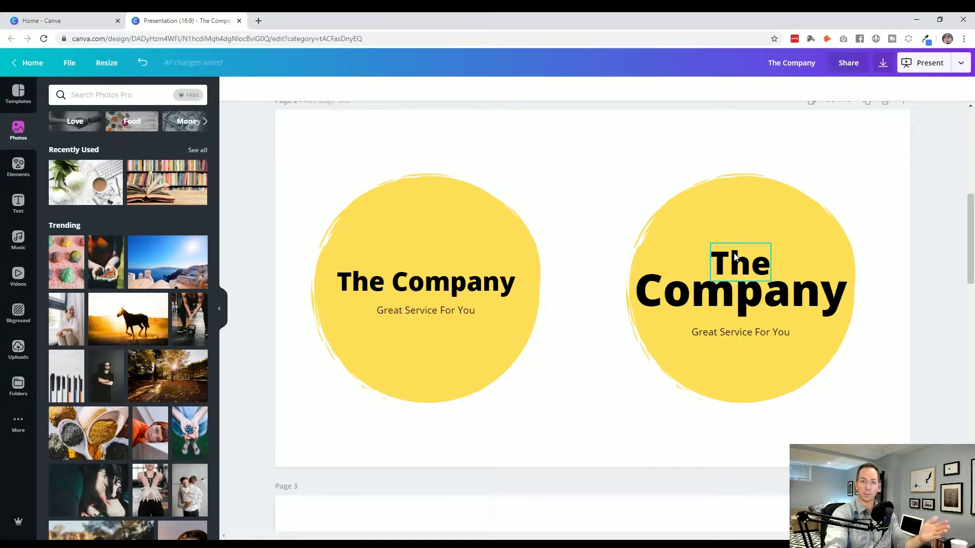
scroll(688, 323, up, 9)
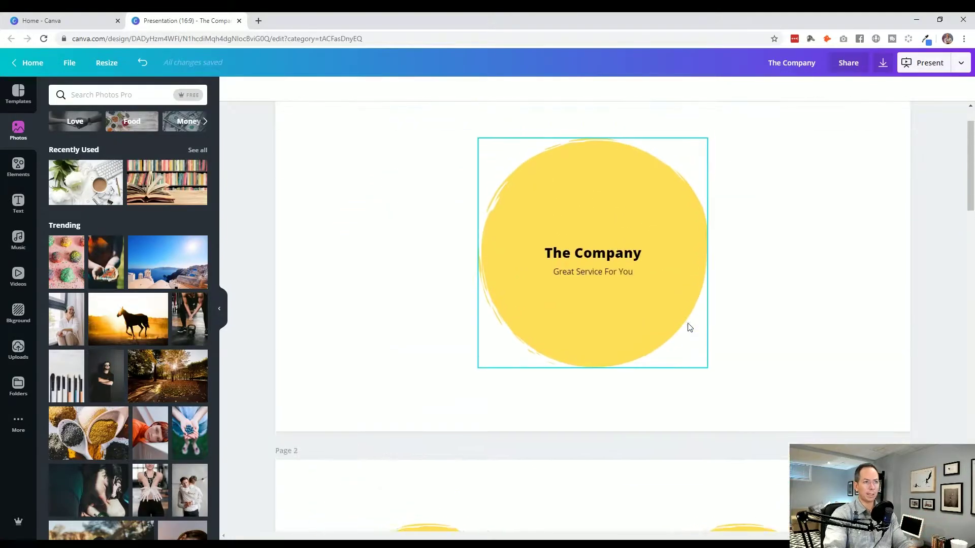
scroll(688, 323, down, 6)
scroll(711, 315, up, 6)
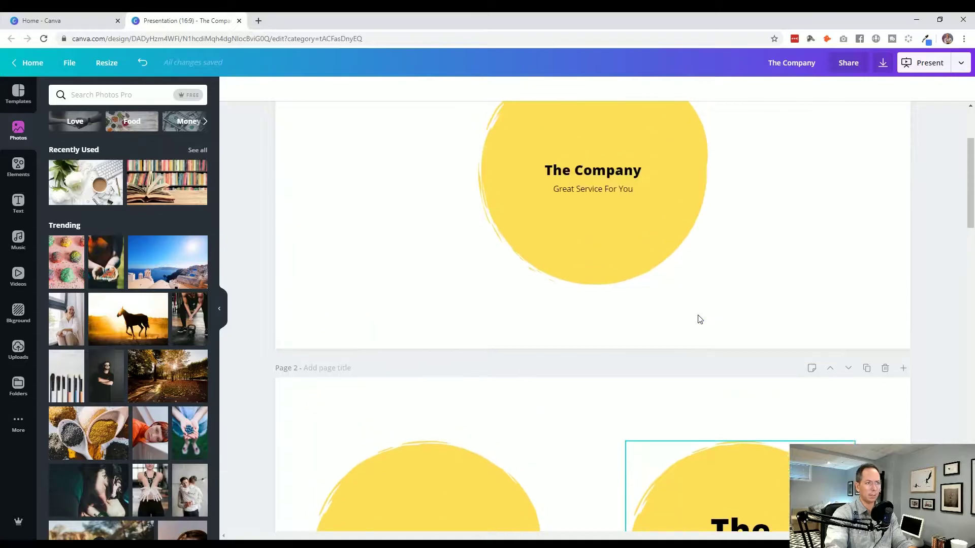
scroll(699, 373, down, 12)
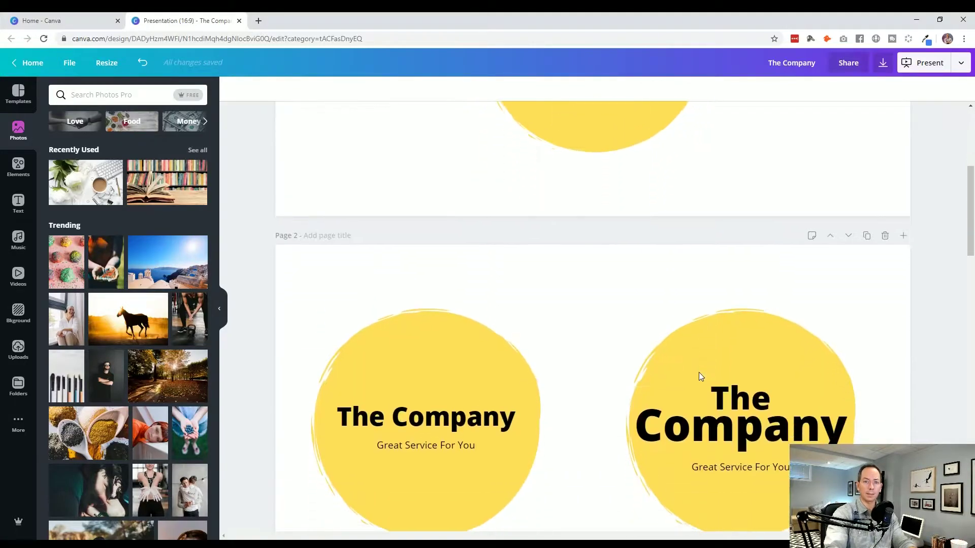
scroll(699, 371, down, 2)
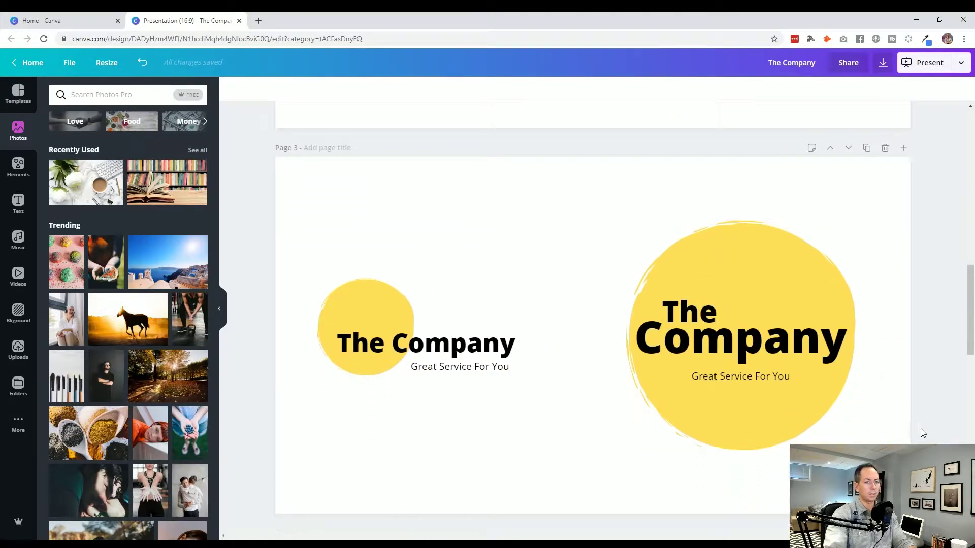
scroll(923, 432, up, 6)
scroll(923, 432, down, 6)
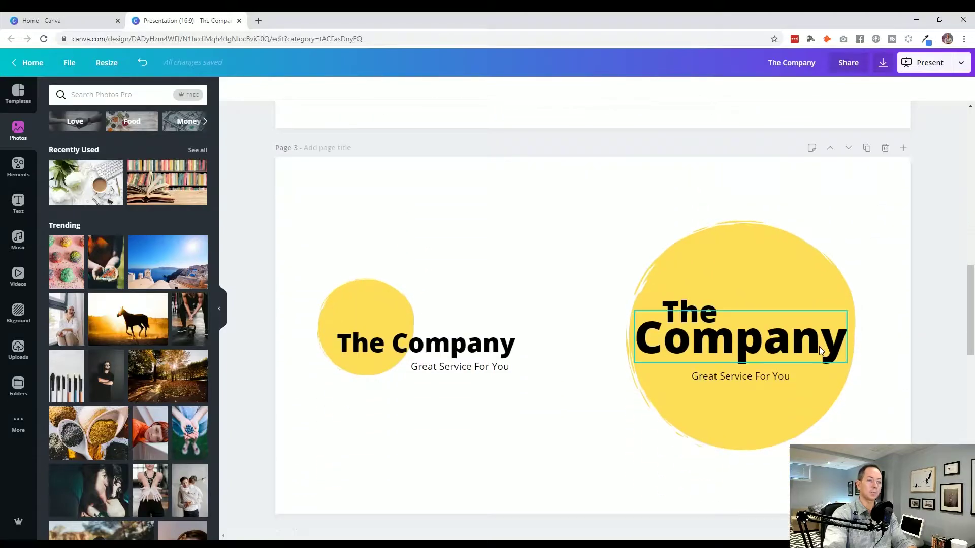
scroll(818, 347, down, 1)
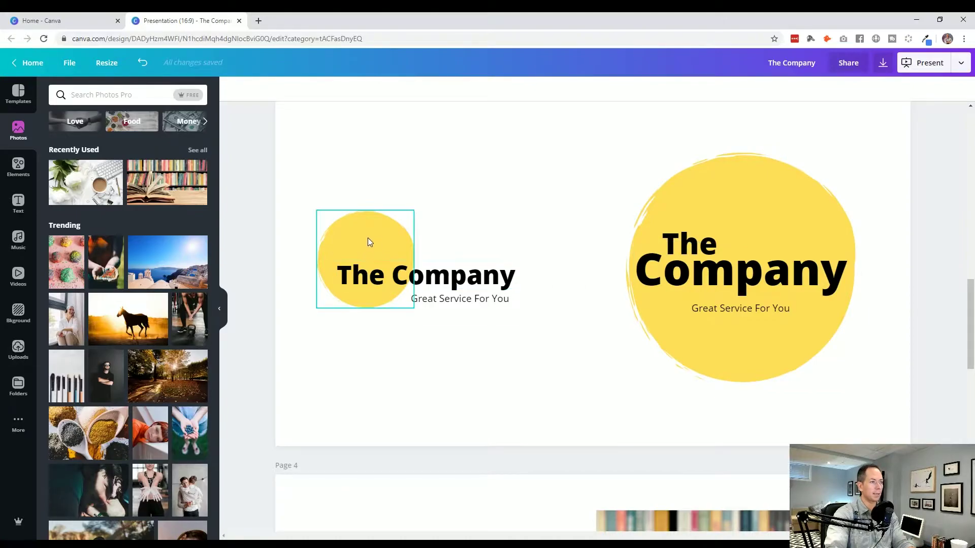
click(278, 311)
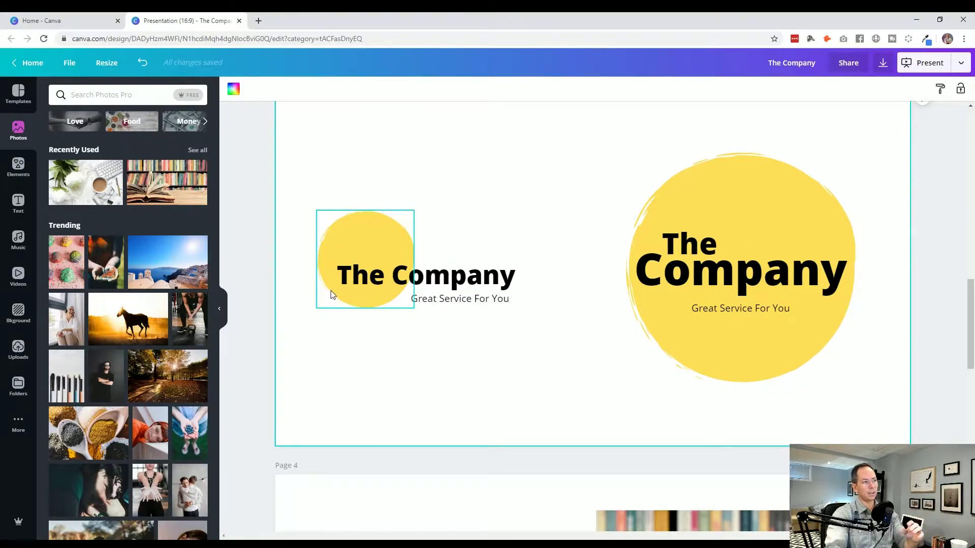
click(268, 352)
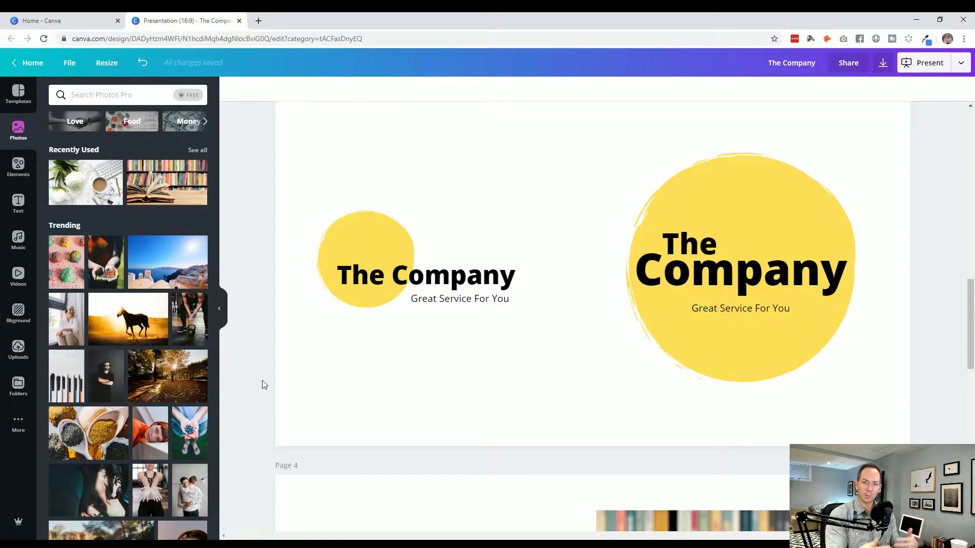
scroll(264, 385, up, 8)
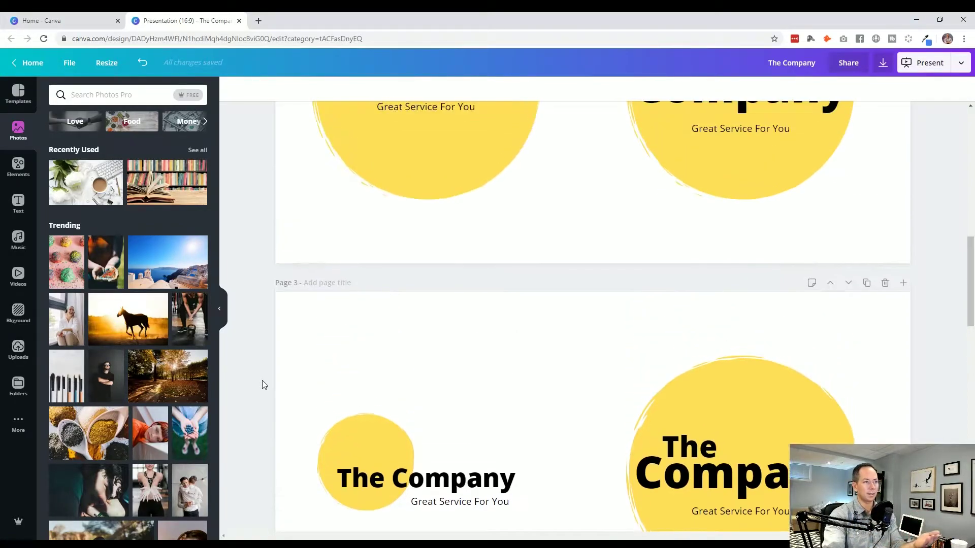
scroll(264, 385, down, 3)
scroll(264, 384, down, 4)
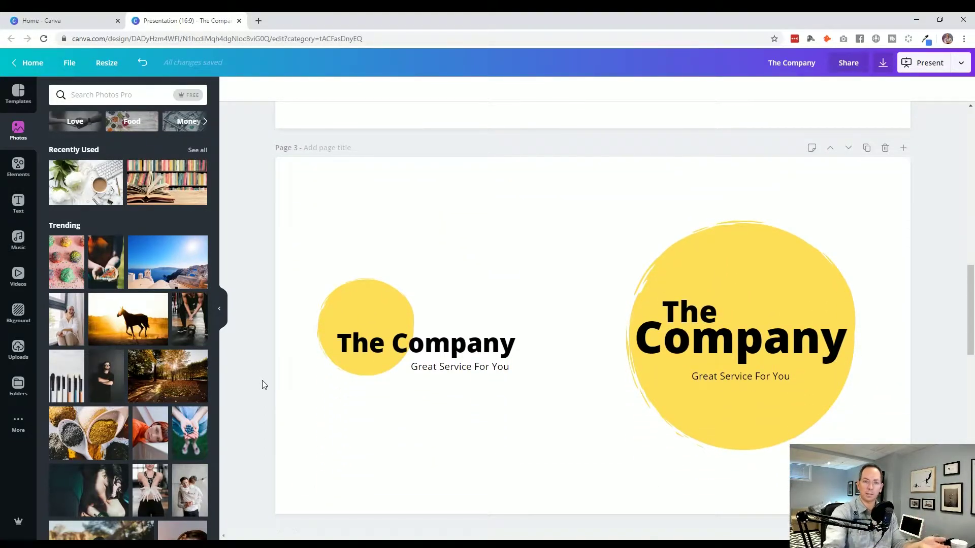
Duplicate the 'The Book Company' Back to School Sale slide on Page 4 as Page 5.
scroll(259, 340, down, 8)
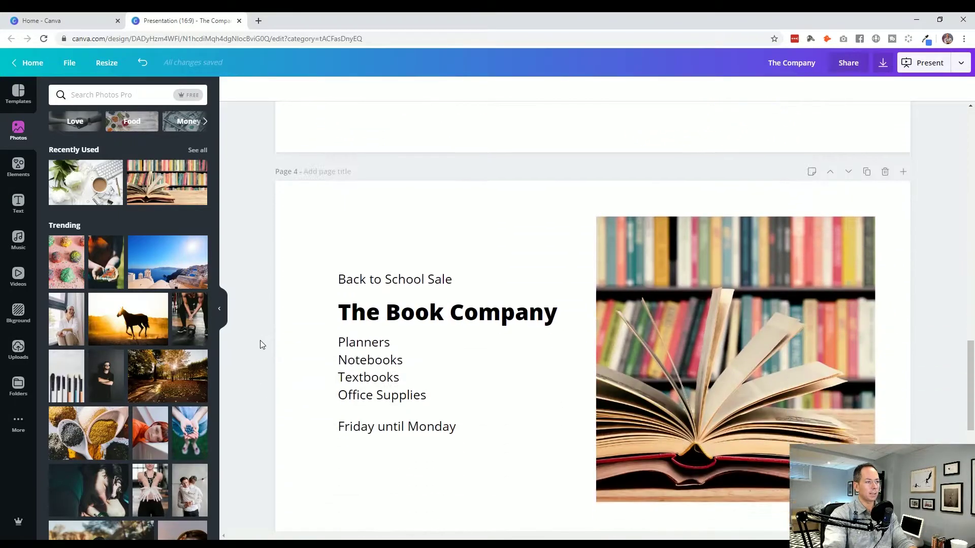
scroll(263, 347, down, 1)
scroll(263, 347, up, 1)
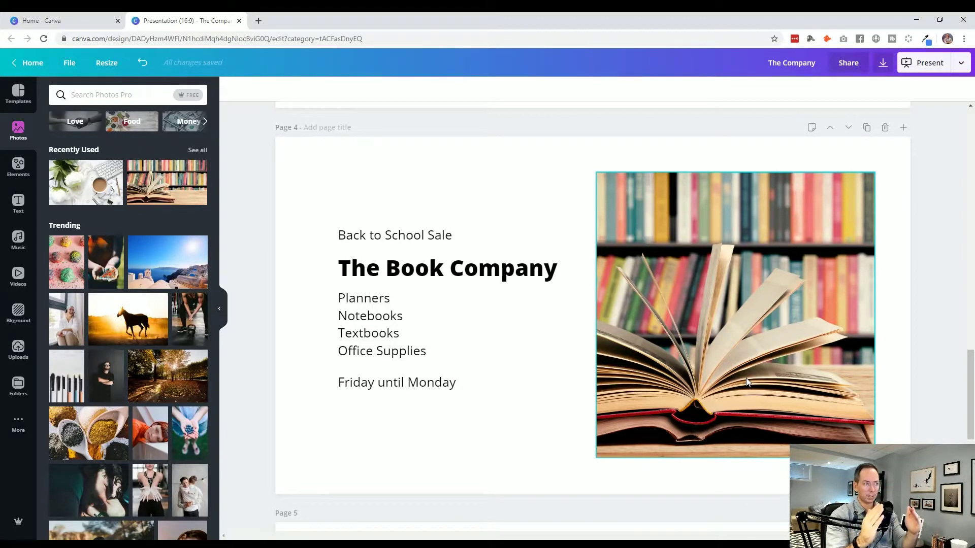
click(489, 178)
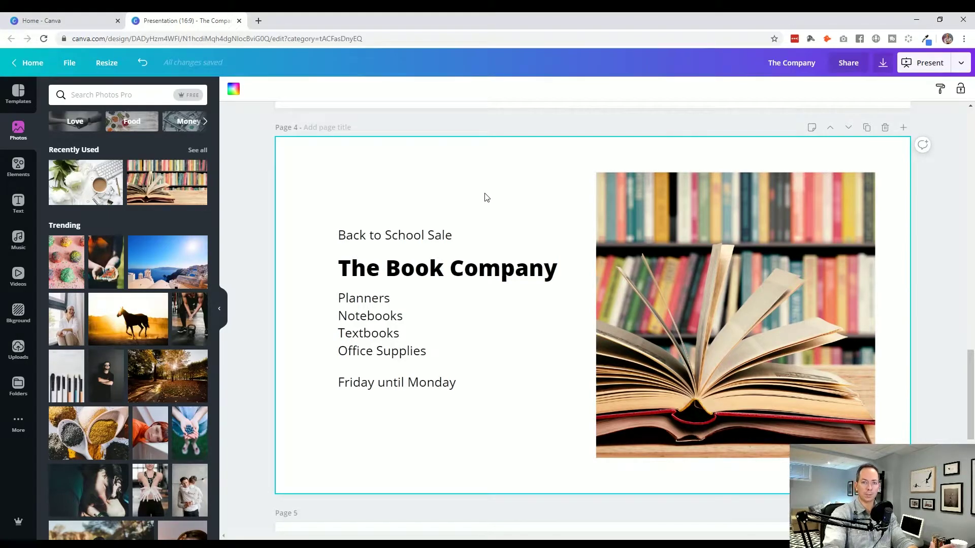
click(867, 127)
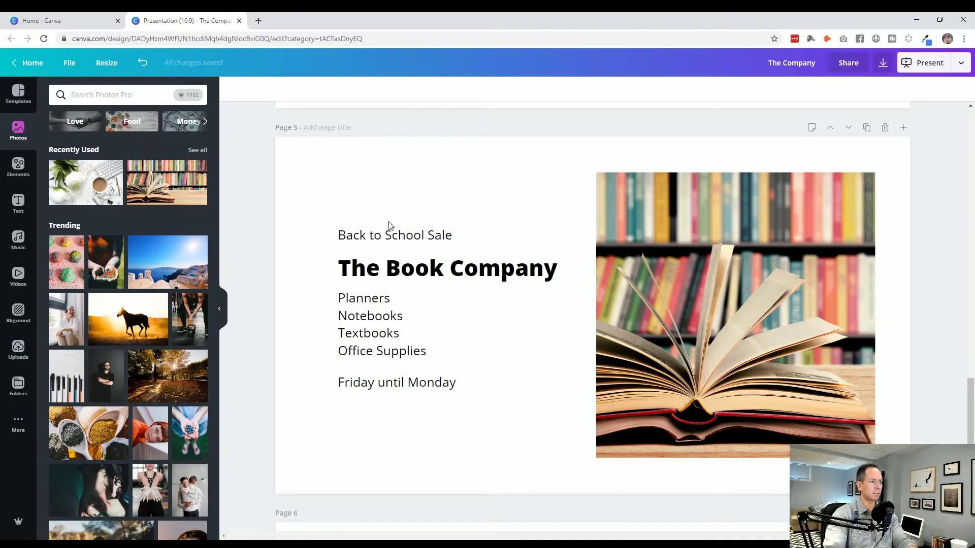
Move Back to School Sale and The Book Company up, and the Planners list and Friday line down.
click(414, 263)
click(417, 235)
click(424, 267)
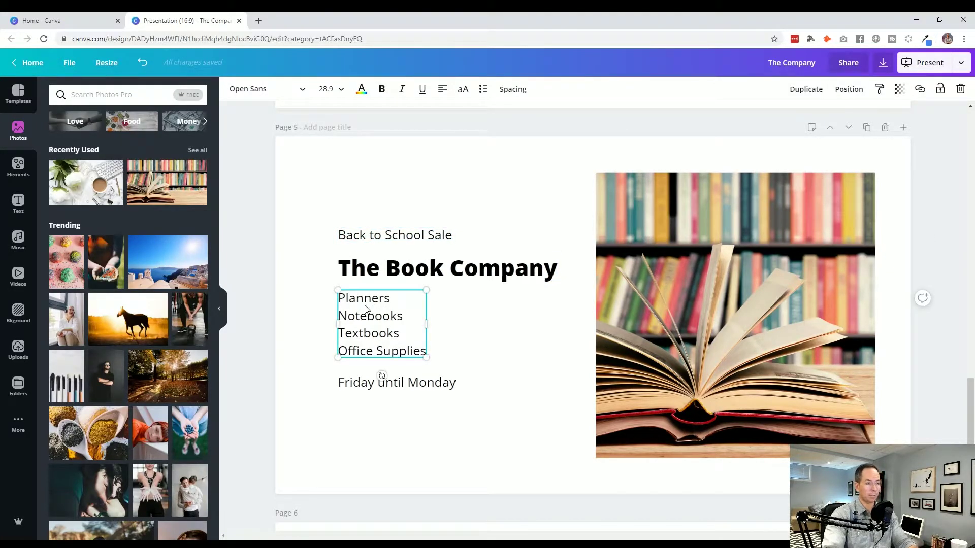
click(312, 332)
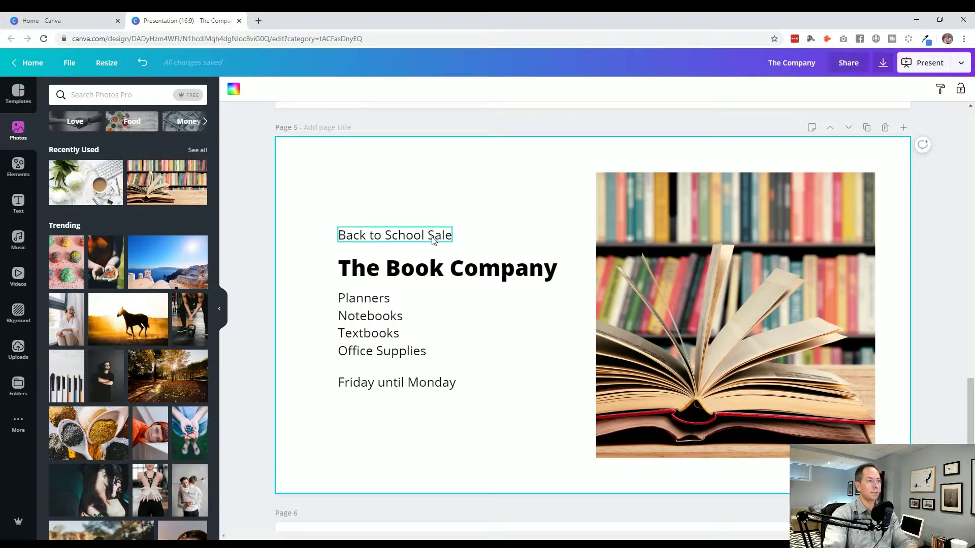
drag(432, 240, 432, 214)
drag(431, 268, 431, 242)
click(376, 325)
shift+click(391, 382)
drag(400, 330, 400, 373)
Narrow The Book Company text box and break the title onto three lines.
click(463, 242)
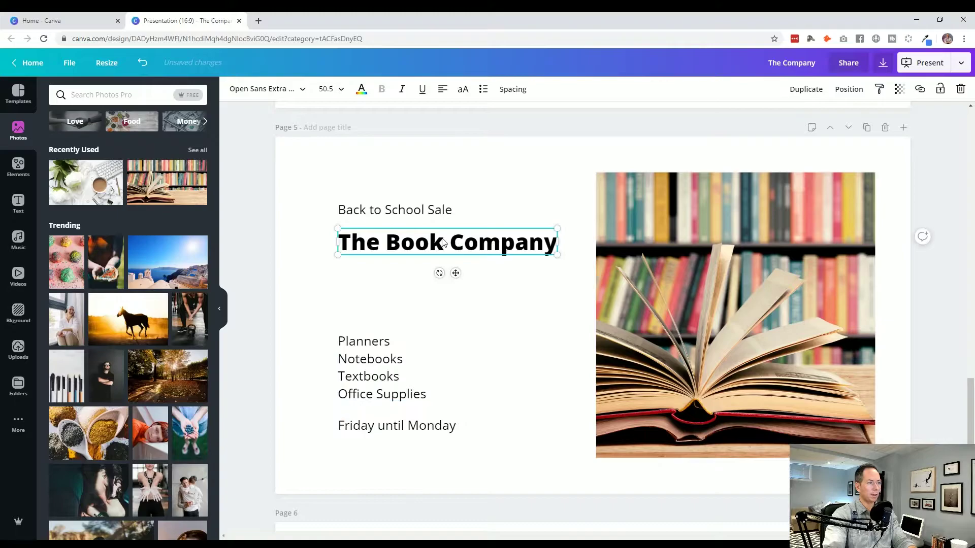
drag(557, 242, 572, 256)
double_click(387, 245)
key(Left)
key(Return)
key(Right)
key(Right)
key(Right)
key(Right)
key(Return)
Set the title's line height to 0.98, enlarge it, and raise it with Back to School Sale.
click(287, 291)
click(381, 271)
click(510, 89)
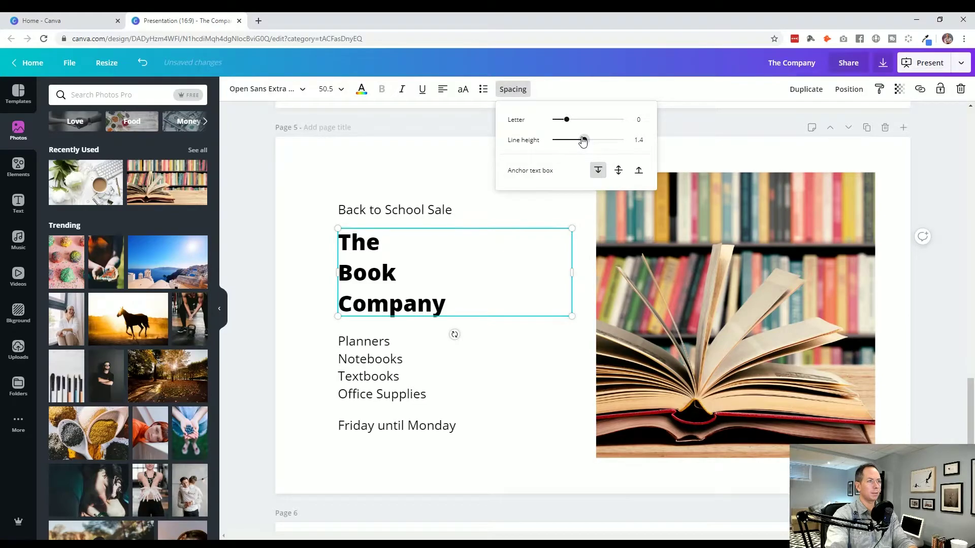
drag(583, 140, 569, 140)
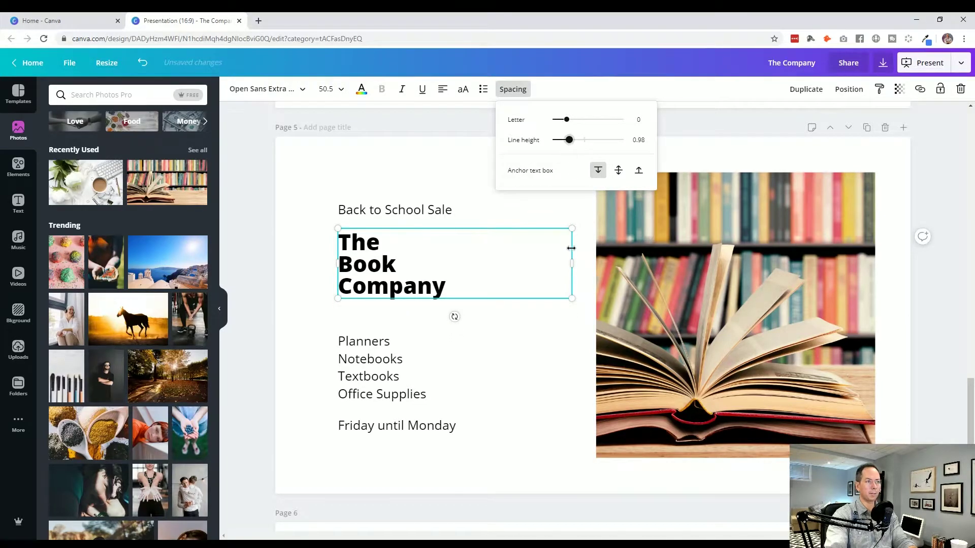
drag(571, 252, 512, 340)
click(304, 387)
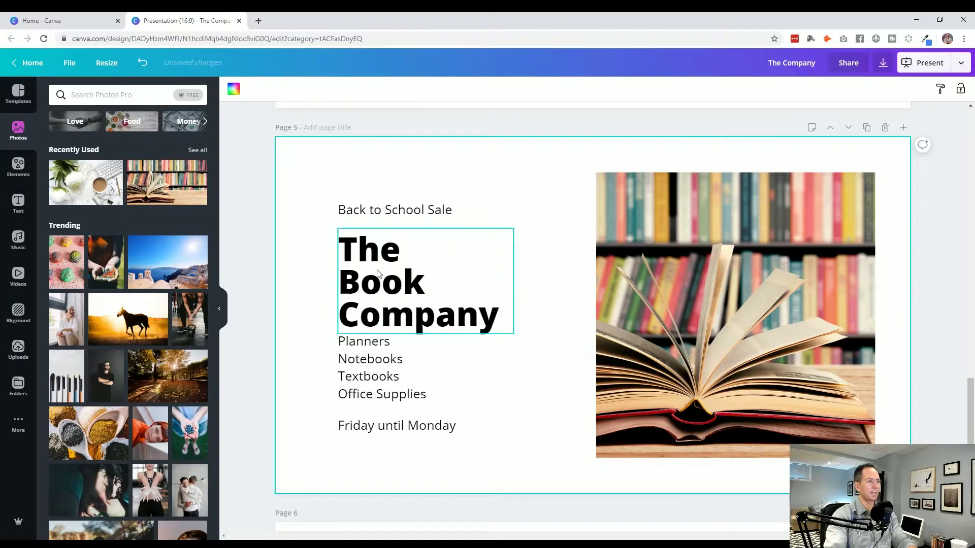
drag(402, 211, 402, 189)
drag(393, 261, 393, 232)
Adjust the vertical position of the Planners product list.
click(275, 322)
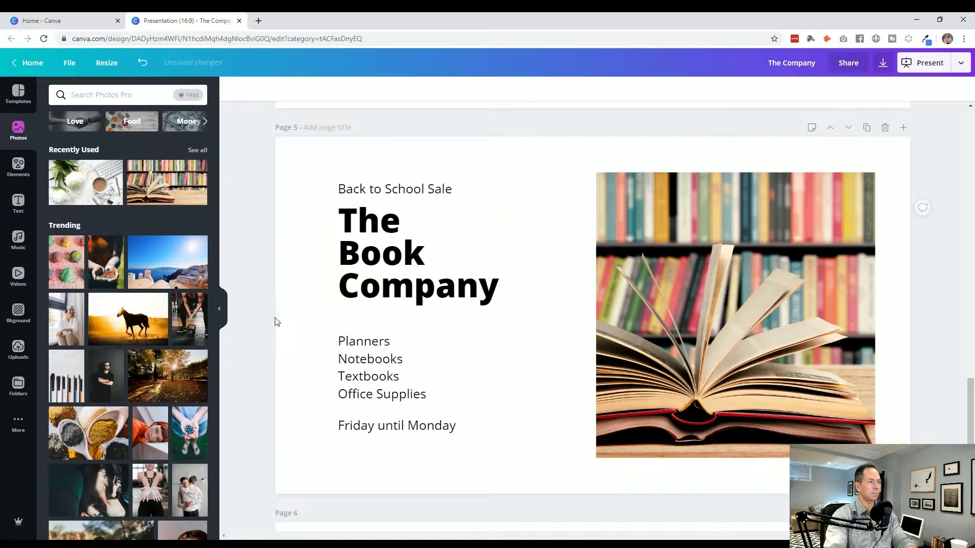
click(348, 341)
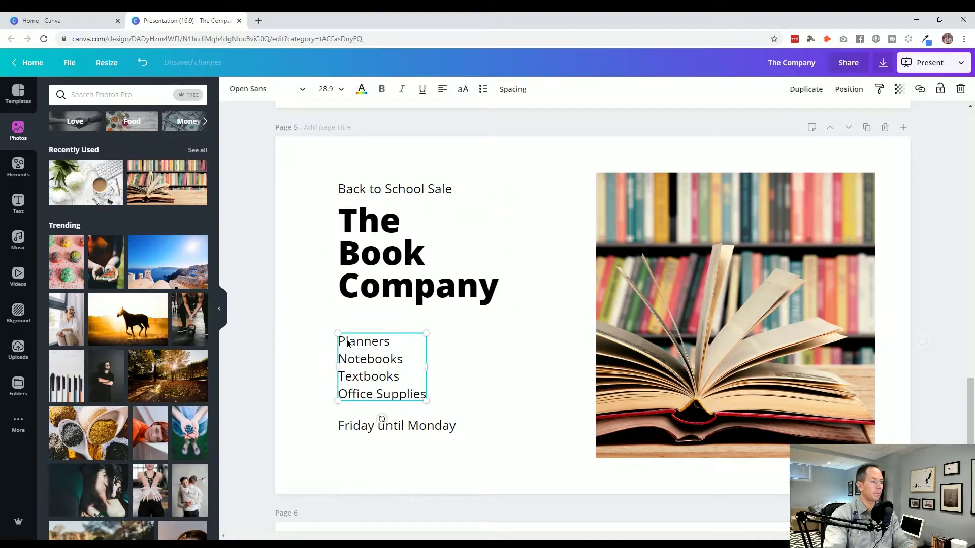
drag(348, 341, 348, 331)
click(367, 431)
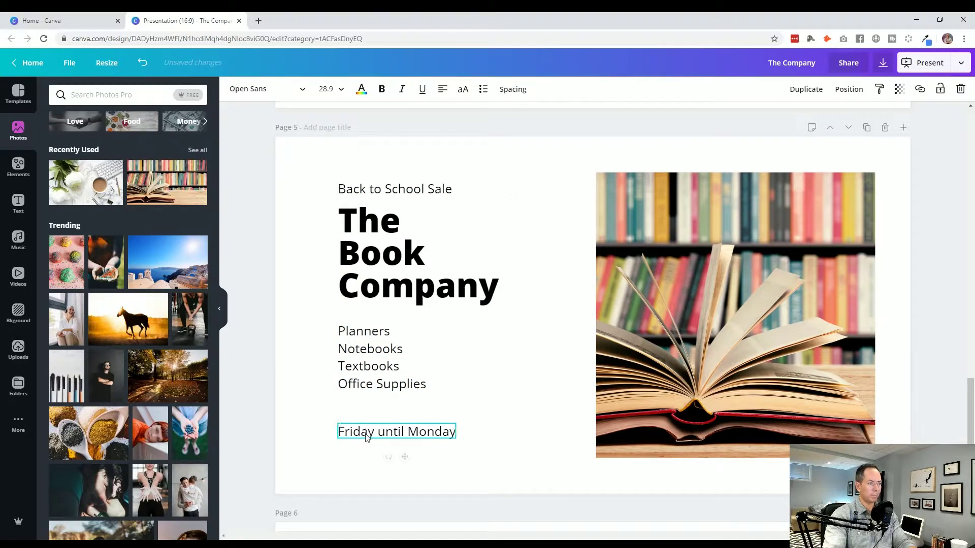
click(322, 274)
drag(360, 355, 360, 358)
click(266, 332)
Make the Back to School Sale text purple.
click(395, 188)
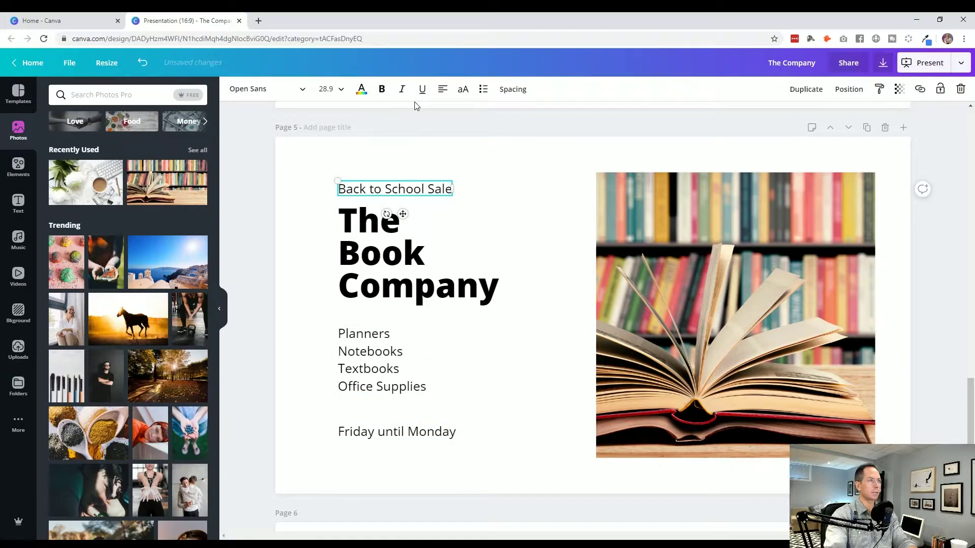
click(361, 92)
click(85, 245)
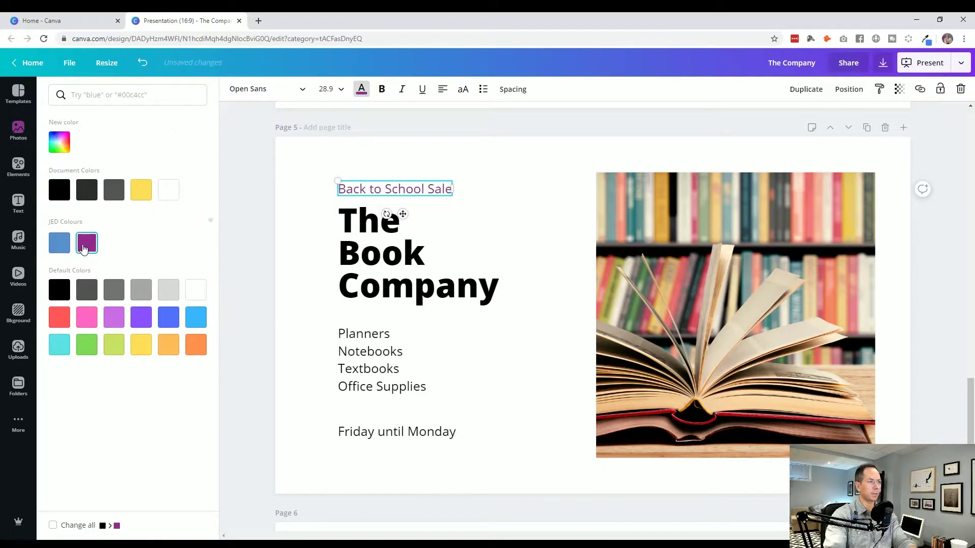
key(Escape)
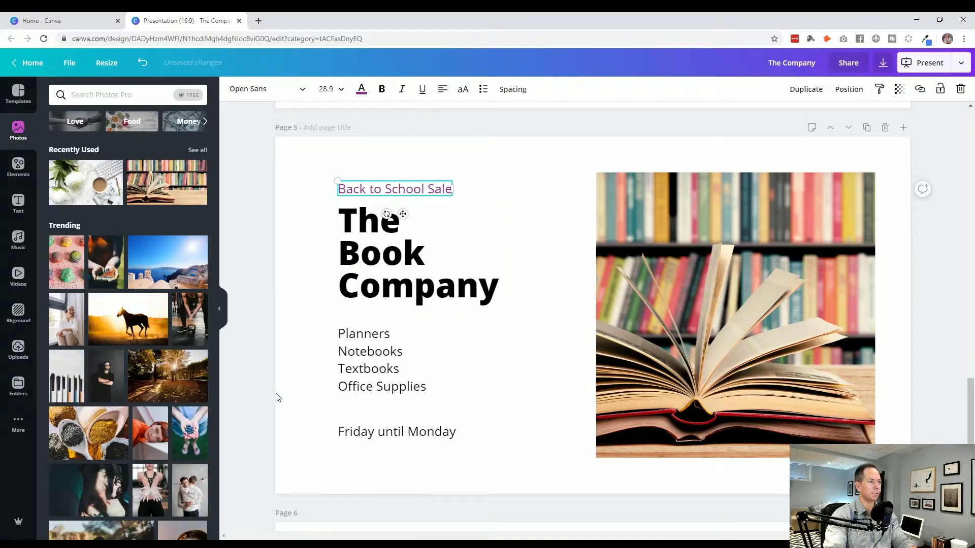
click(272, 429)
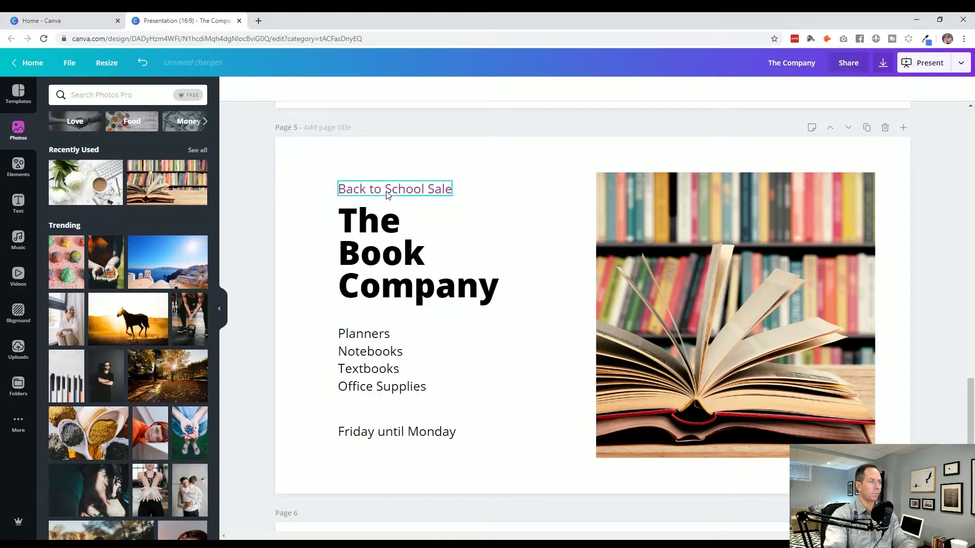
Nudge Back to School Sale down and the Planners list and Friday until Monday up.
drag(387, 194, 387, 198)
click(272, 370)
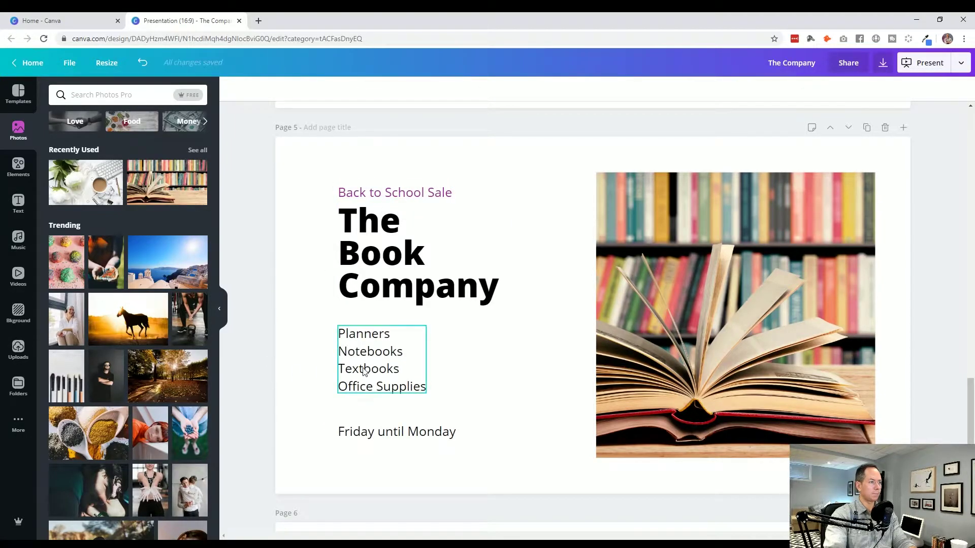
drag(364, 372, 364, 368)
click(381, 433)
drag(344, 439, 345, 431)
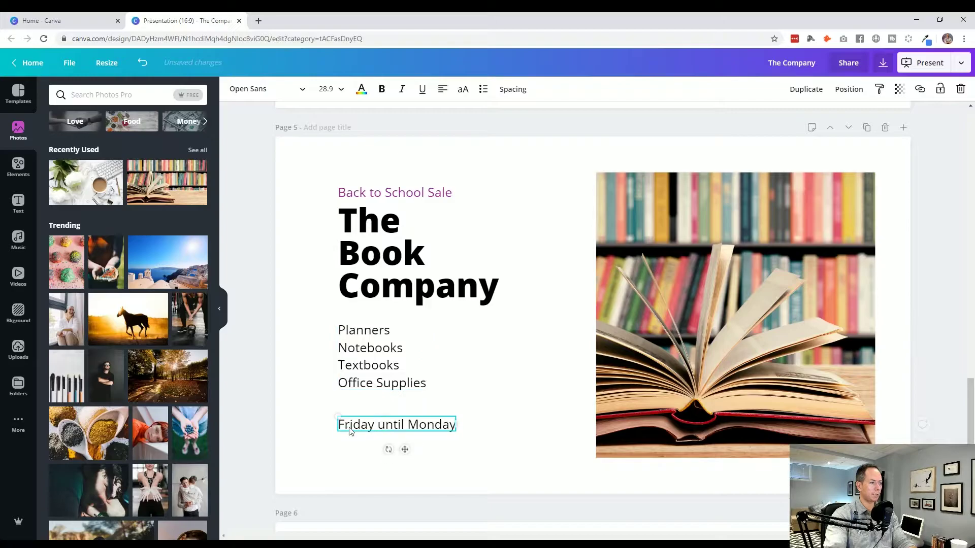
click(327, 411)
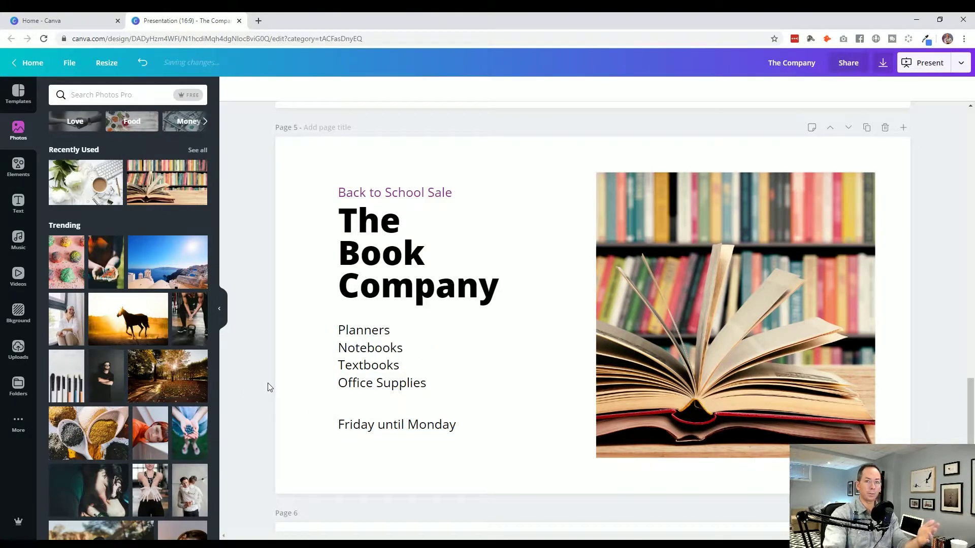
Search Elements for 'calendar' and place a small black calendar icon beside Friday until Monday.
click(296, 394)
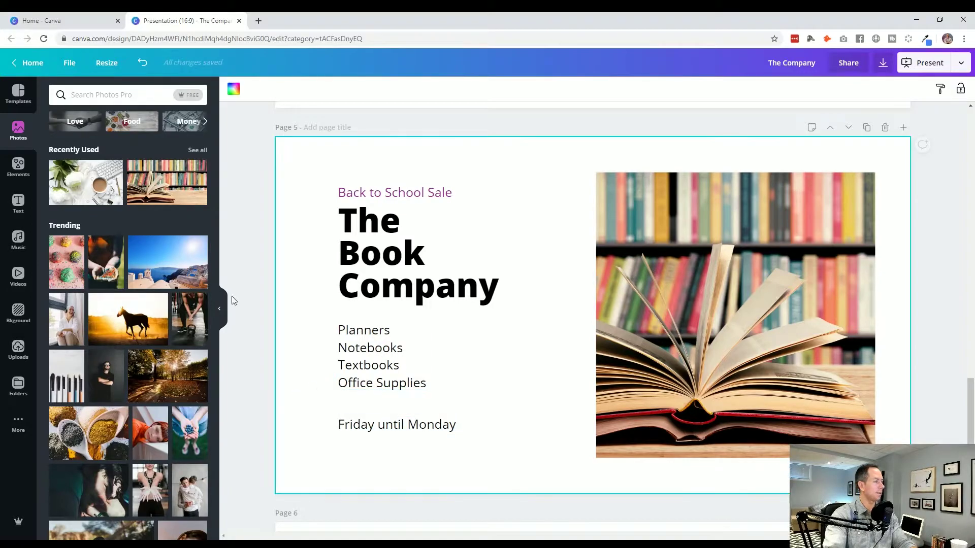
click(18, 165)
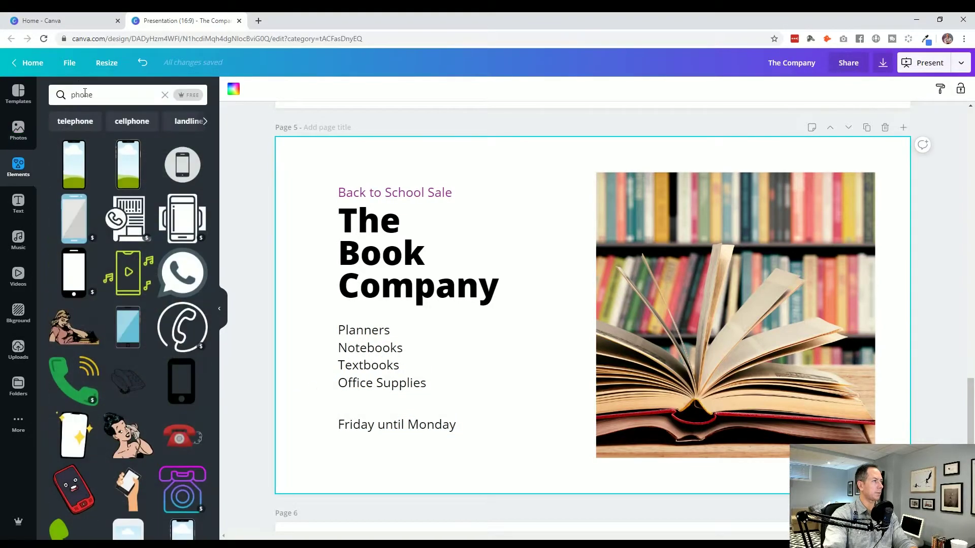
double_click(84, 94)
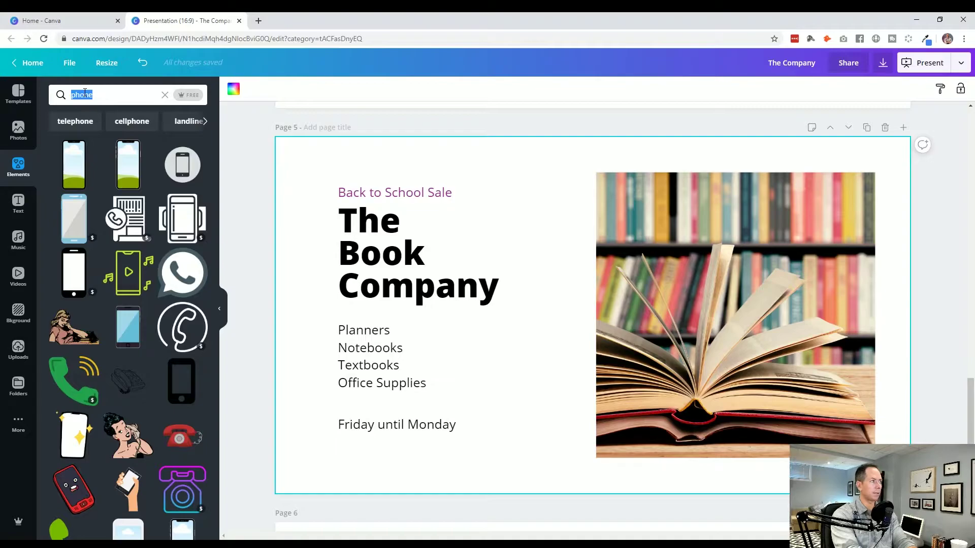
text(calendar)
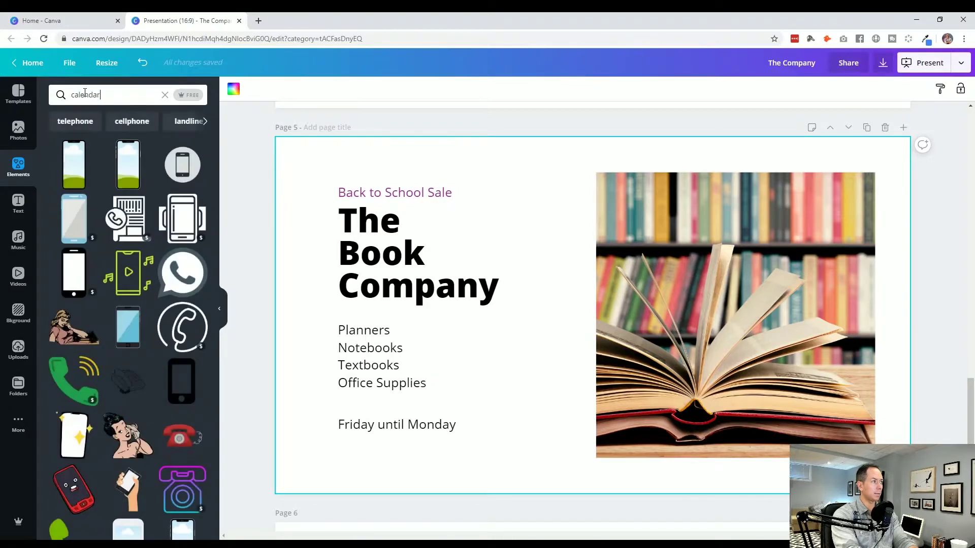
key(Return)
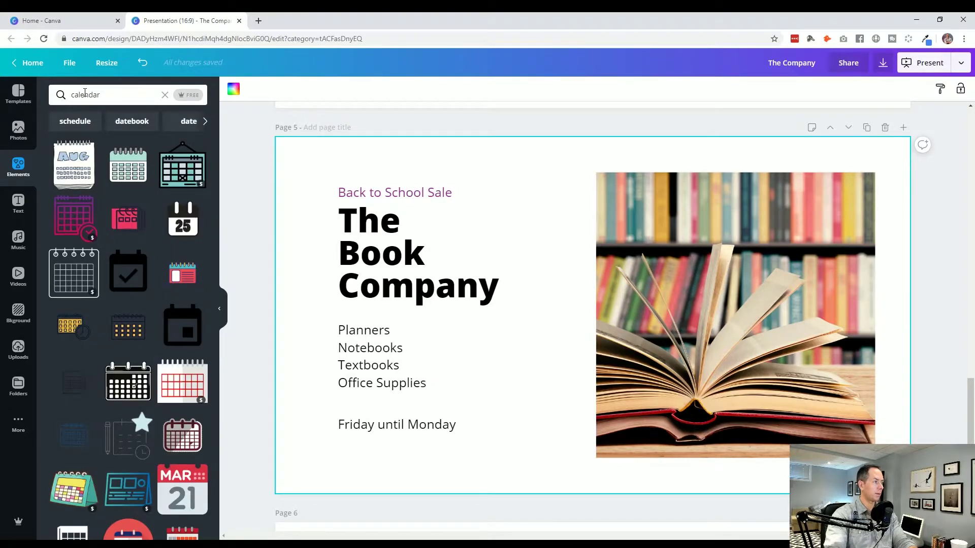
click(182, 325)
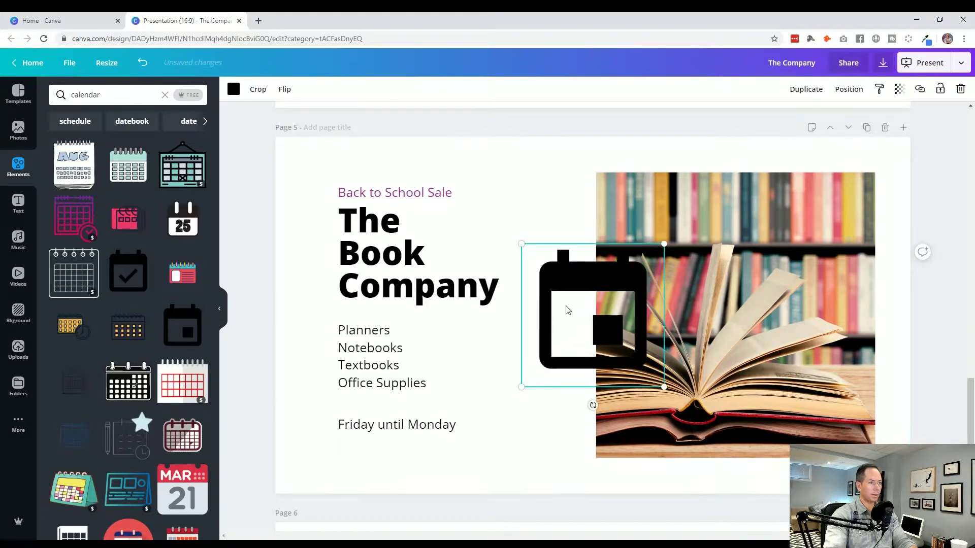
drag(643, 256, 352, 411)
drag(369, 443, 408, 423)
Recolour the calendar icon purple.
click(299, 414)
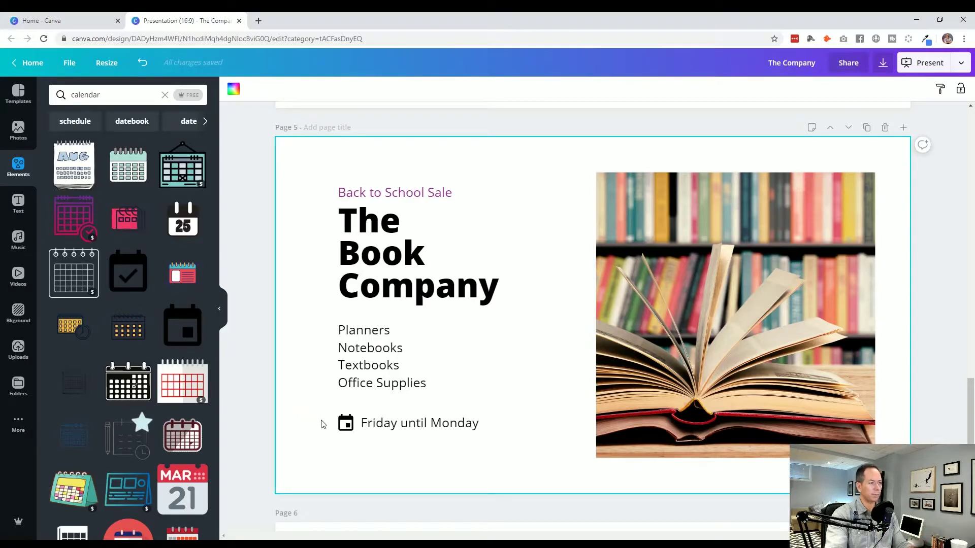
click(346, 423)
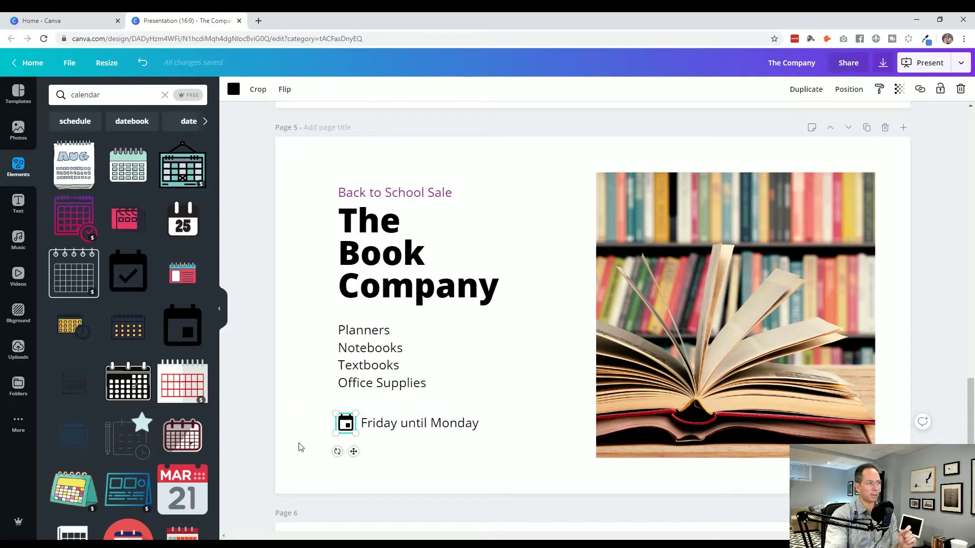
click(234, 89)
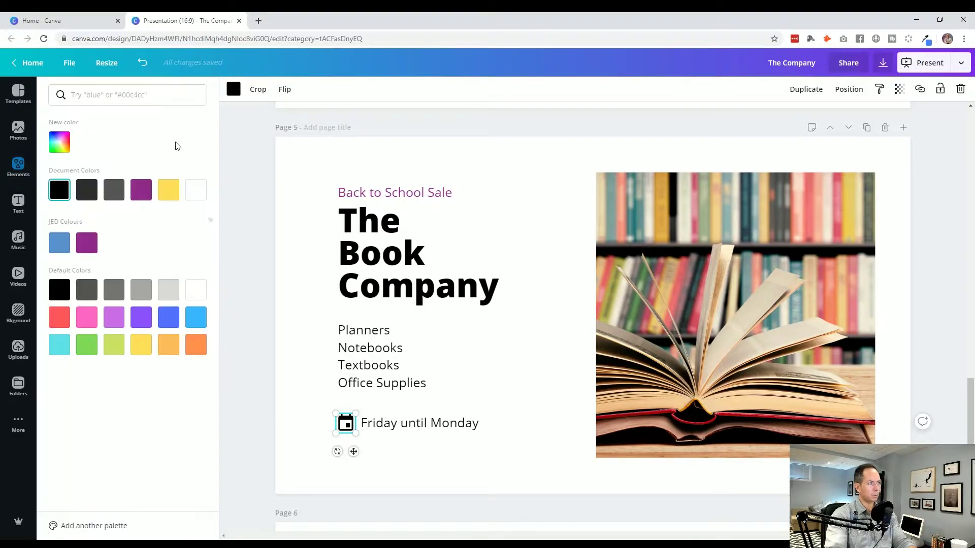
click(140, 190)
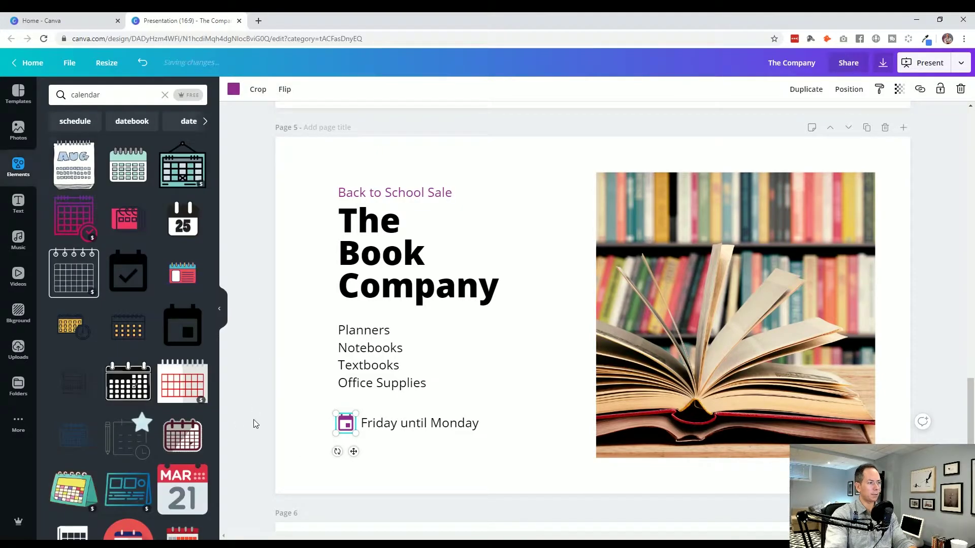
click(256, 427)
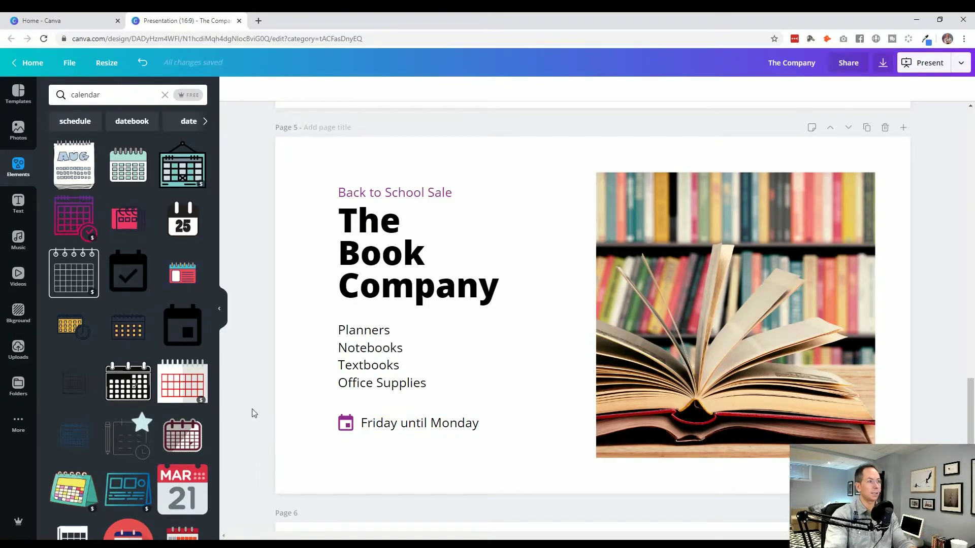
Reposition The Book Company title, undoing a trial nudge of the Planners list.
drag(401, 287, 400, 299)
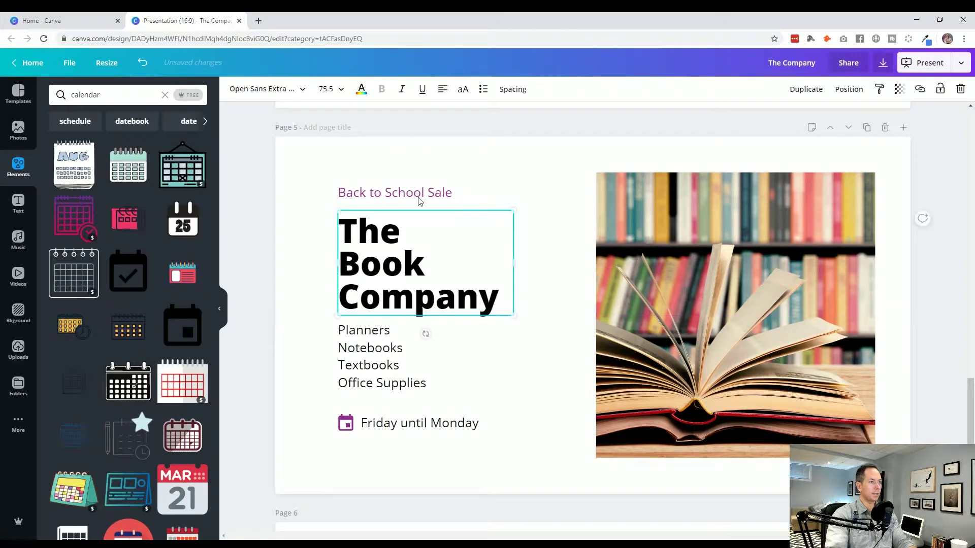
click(397, 195)
click(269, 412)
click(422, 288)
drag(421, 289, 420, 278)
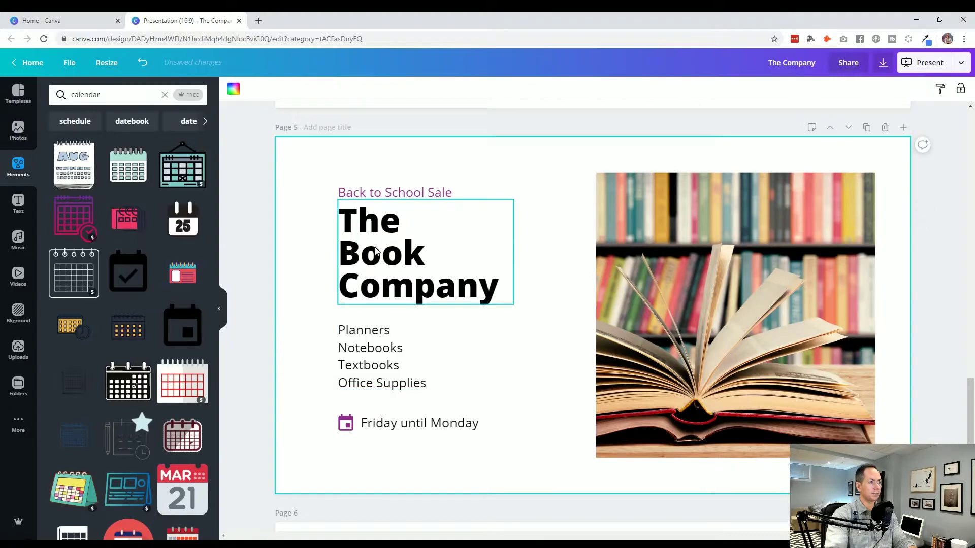
drag(357, 334, 356, 331)
key(ctrl+z)
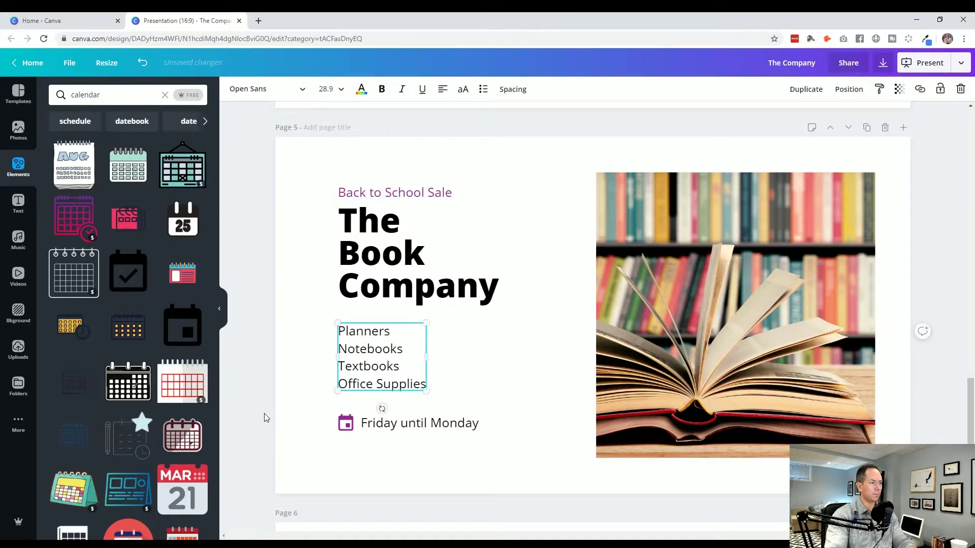
click(264, 417)
Move the calendar icon and Friday until Monday up together toward the list.
click(346, 423)
shift+click(394, 423)
drag(393, 423, 378, 374)
click(268, 402)
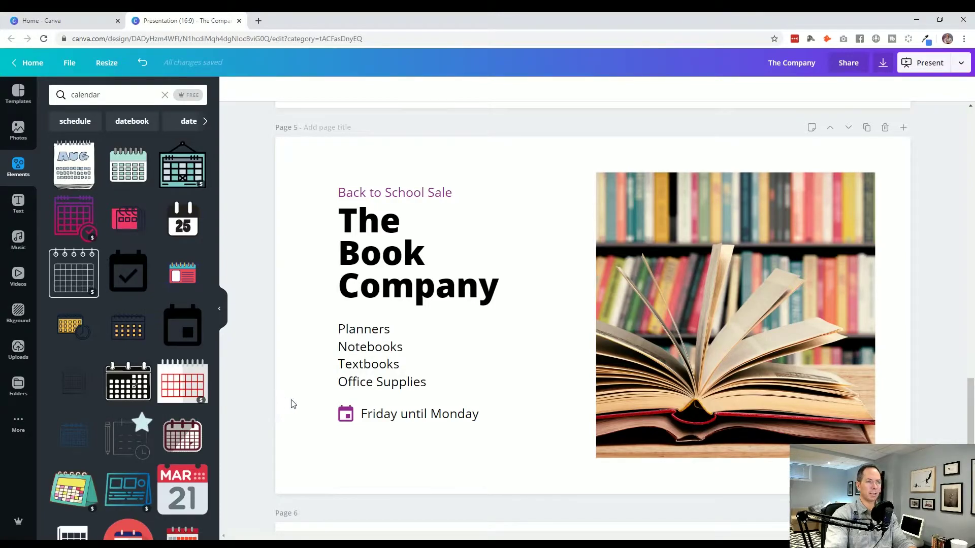
Delete the open-book photo from the slide.
click(660, 285)
click(570, 196)
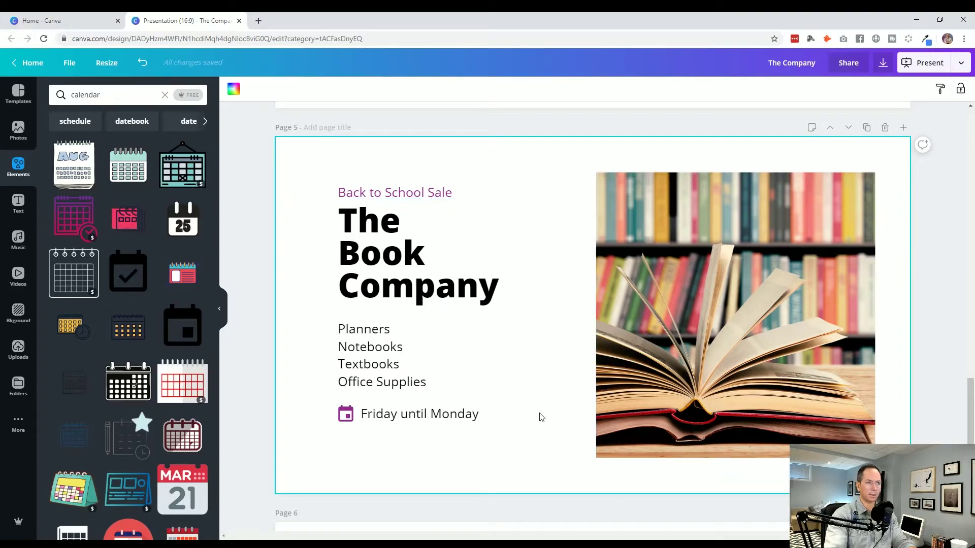
click(707, 321)
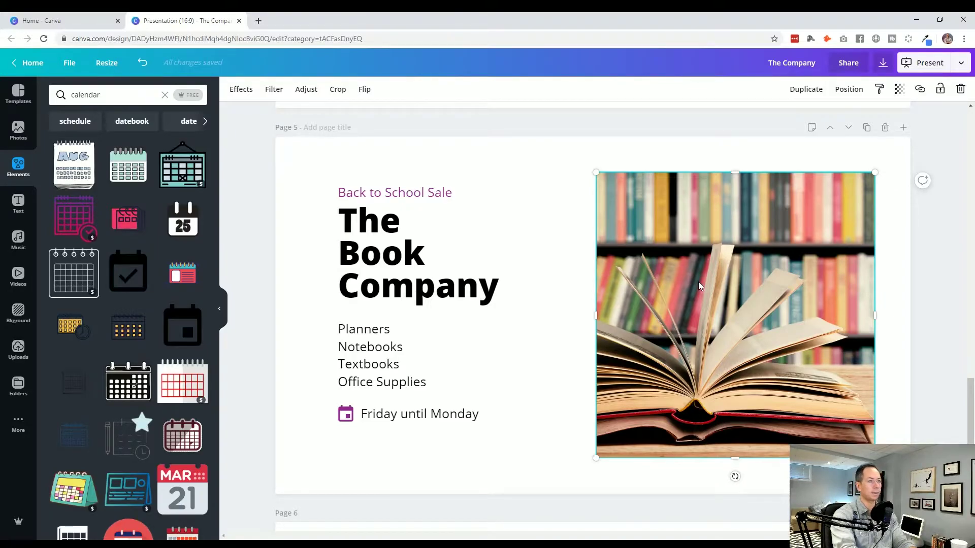
key(Delete)
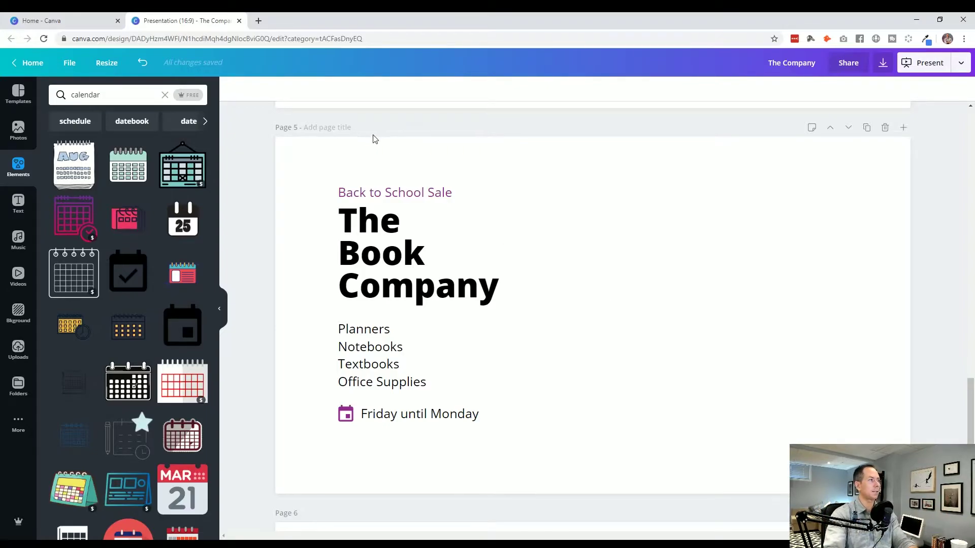
Add the stacked-books photo from Recently Used and stretch it to the top, right and bottom edges.
click(164, 95)
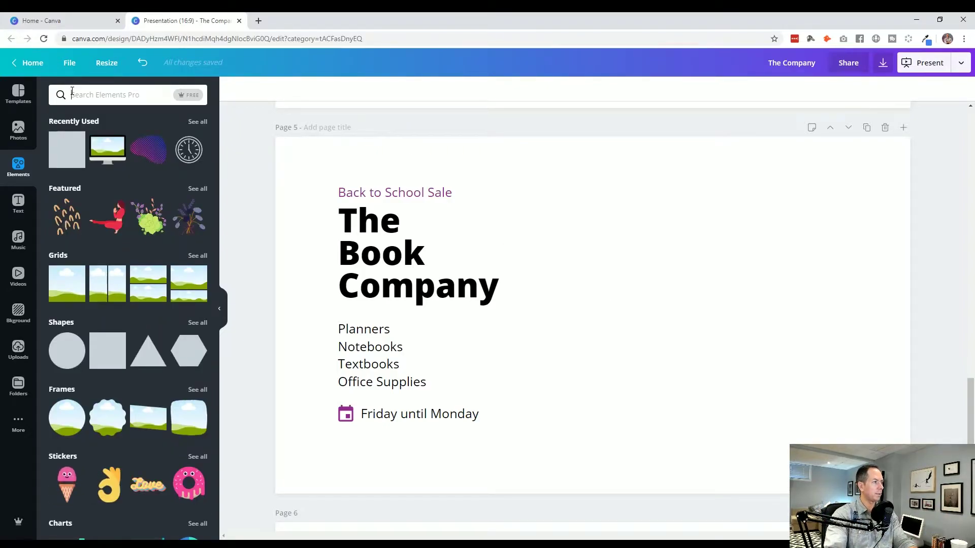
click(18, 130)
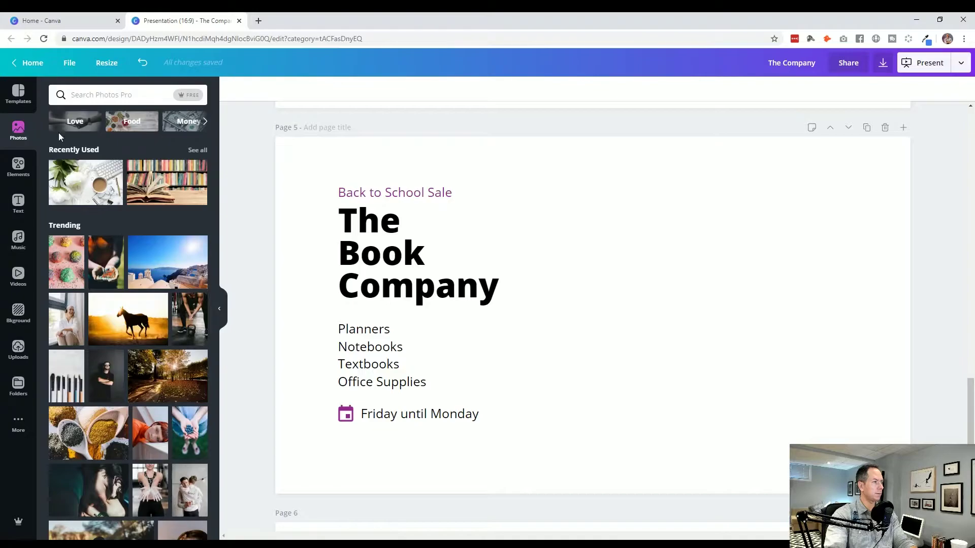
click(198, 153)
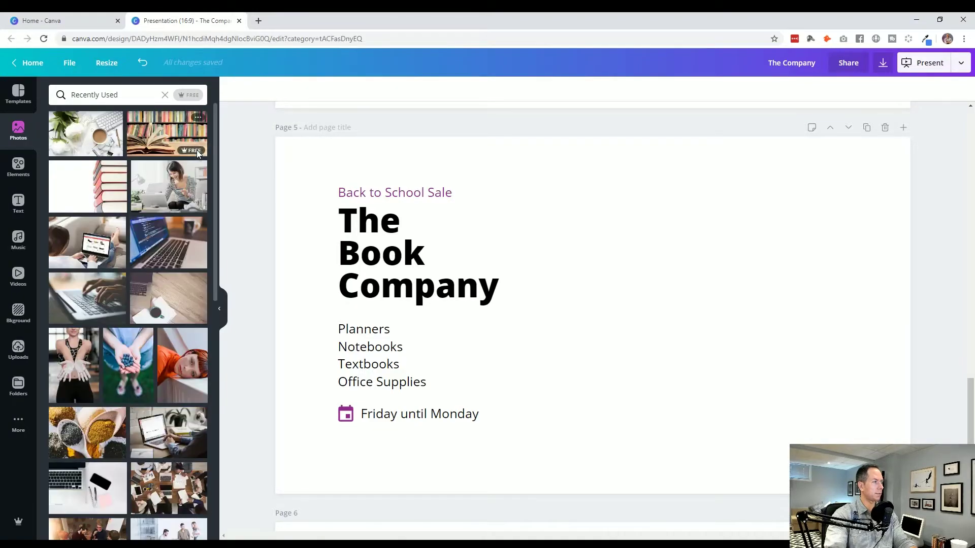
click(81, 192)
click(18, 137)
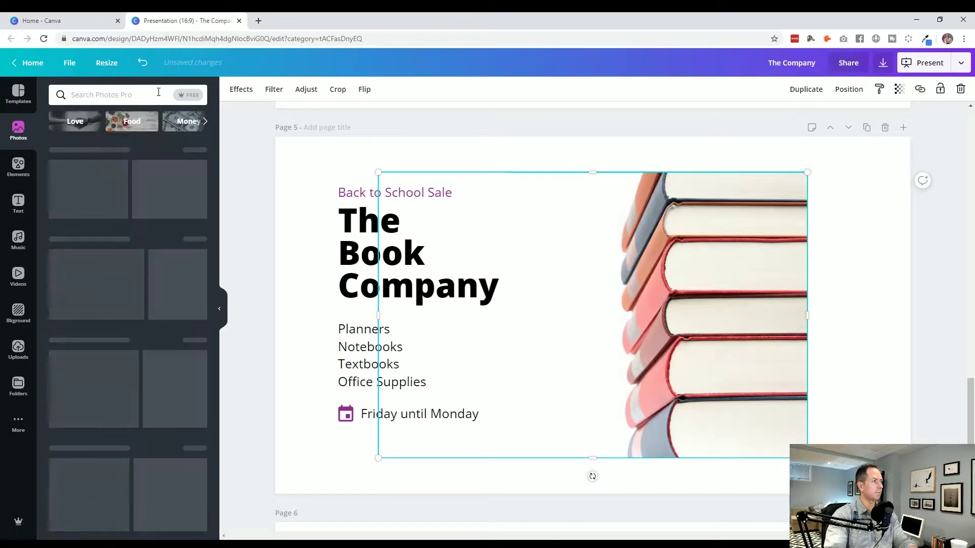
drag(720, 305, 822, 272)
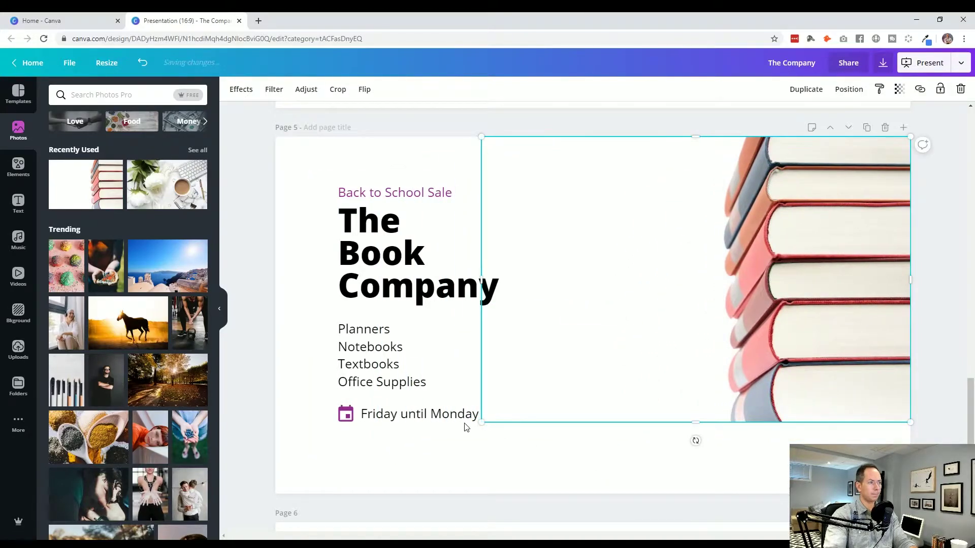
drag(480, 422, 355, 459)
drag(629, 457, 533, 496)
click(274, 427)
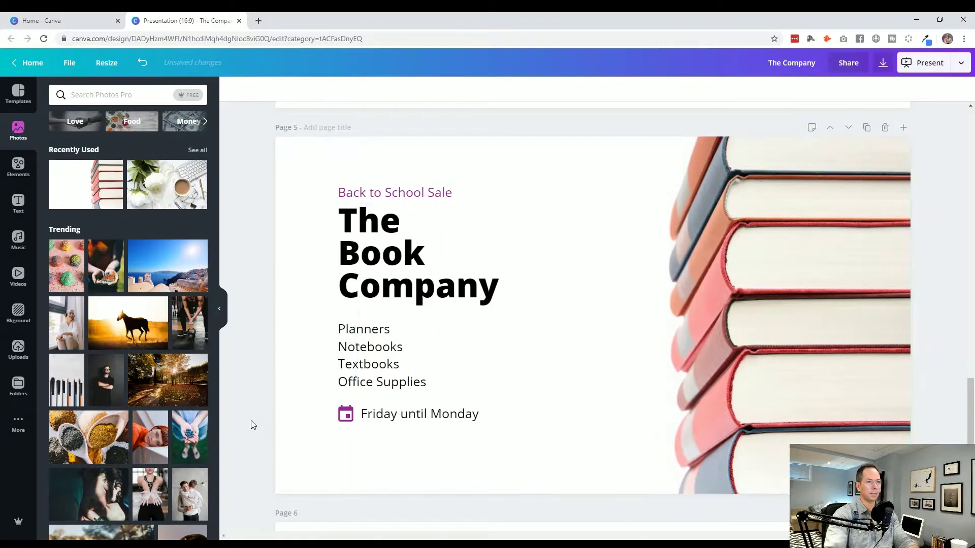
Select all the text and the calendar icon and shift the group right and slightly down.
drag(287, 179, 441, 434)
drag(291, 467, 414, 479)
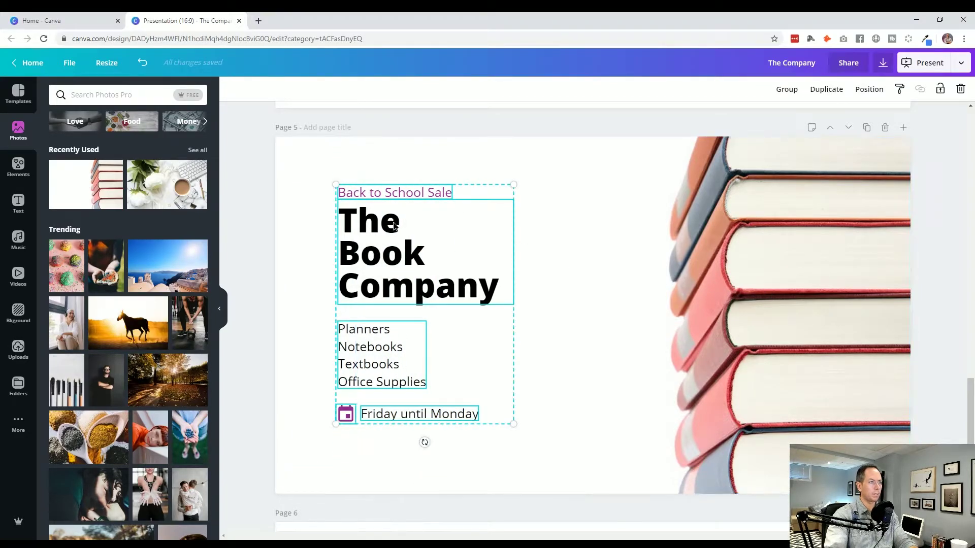
drag(394, 225, 421, 229)
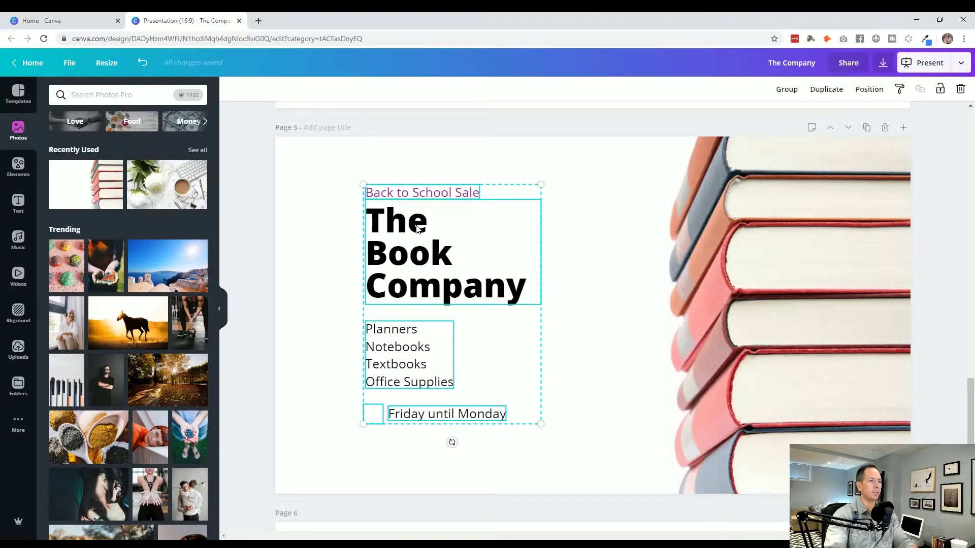
drag(416, 230, 416, 234)
click(300, 389)
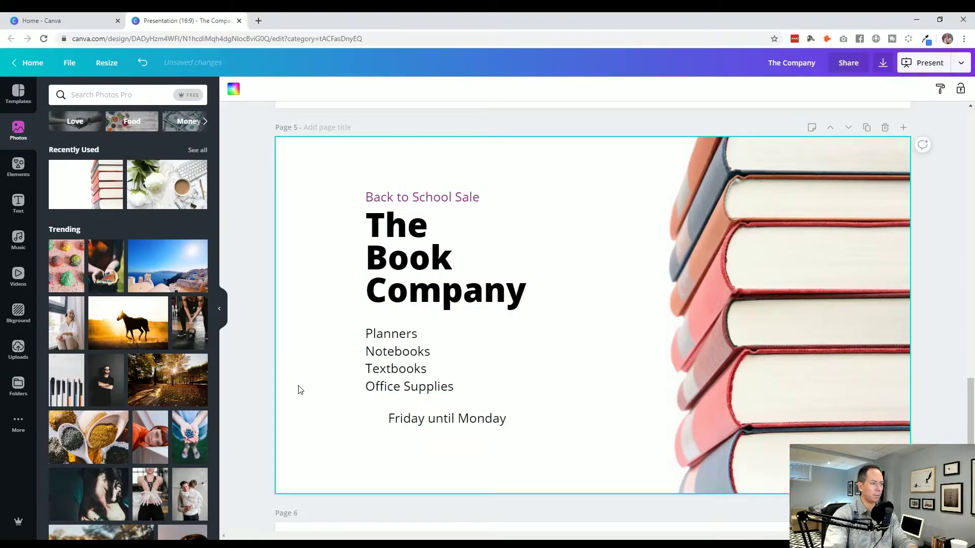
click(372, 426)
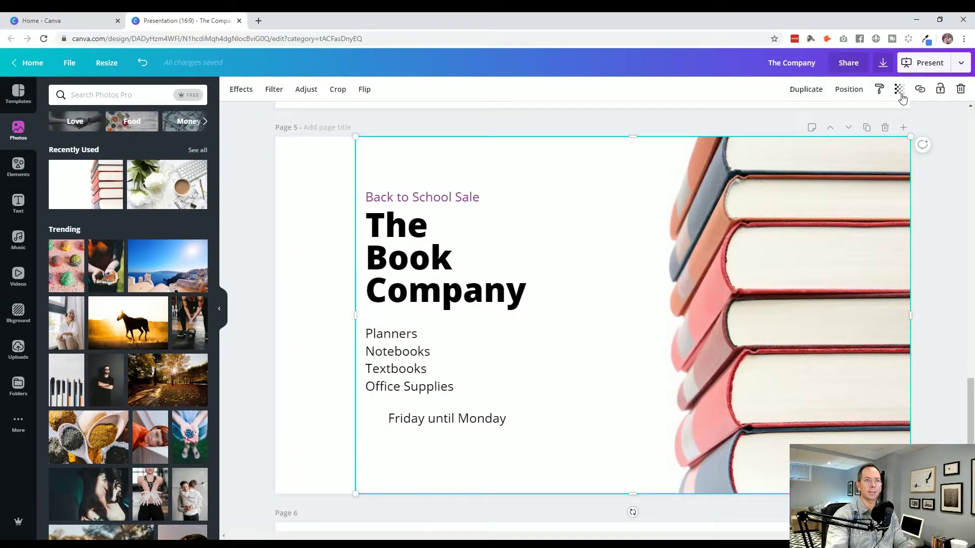
Send the books photo to the back, undoing accidental duplicates of it.
click(809, 90)
click(842, 92)
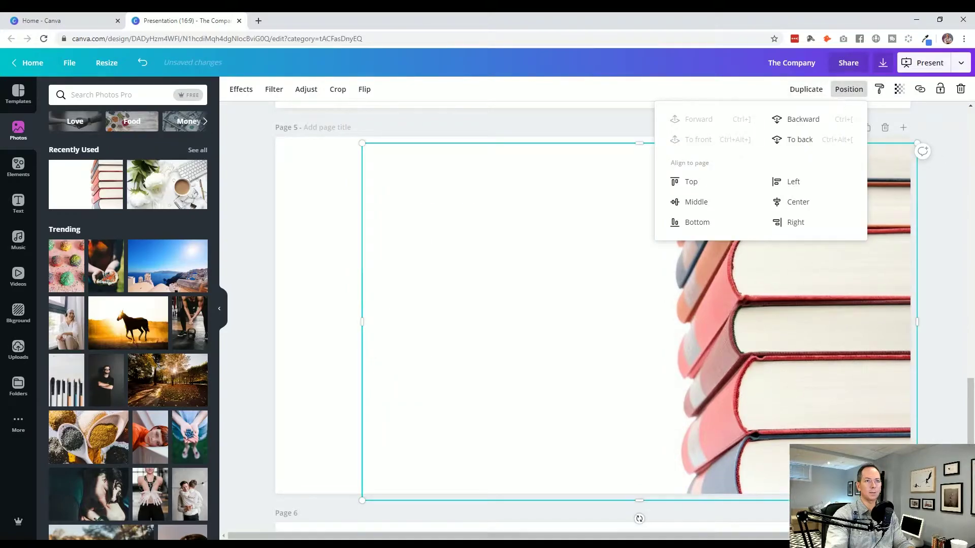
scroll(886, 329, up, 5)
scroll(888, 324, down, 5)
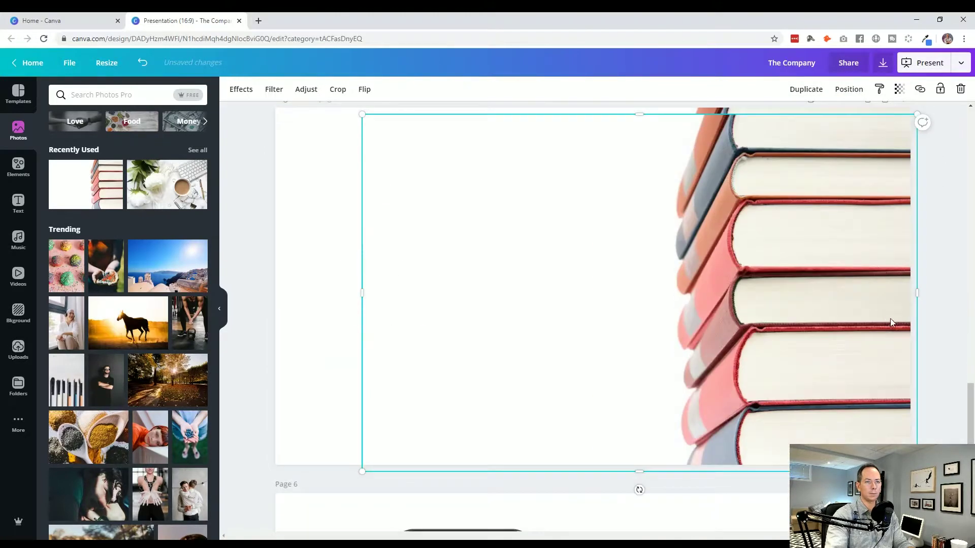
click(926, 314)
key(ctrl+z)
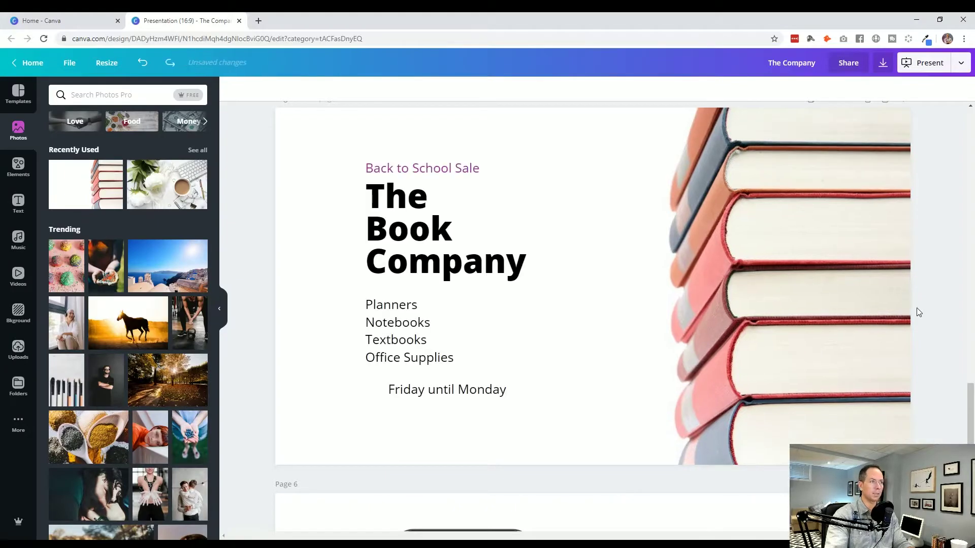
scroll(794, 177, up, 3)
click(791, 276)
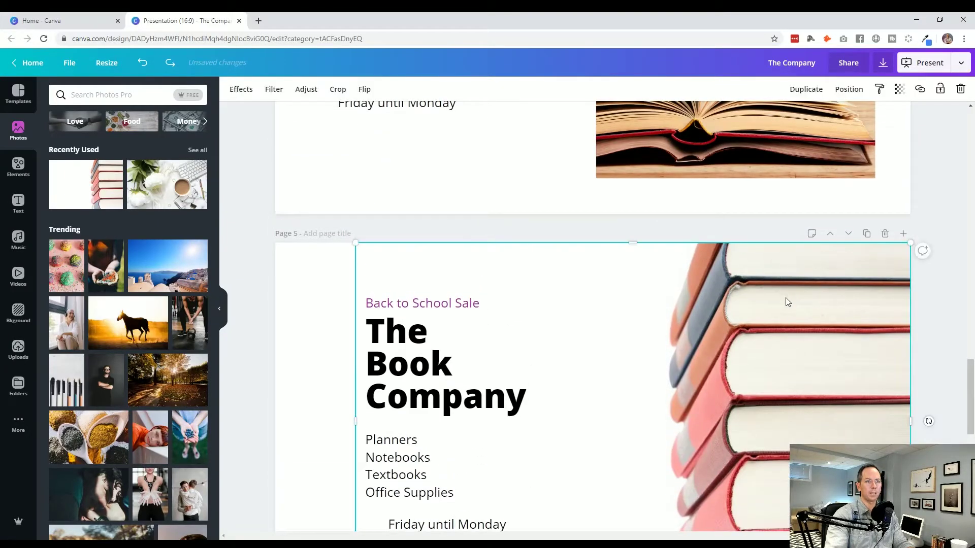
scroll(785, 298, down, 1)
click(817, 91)
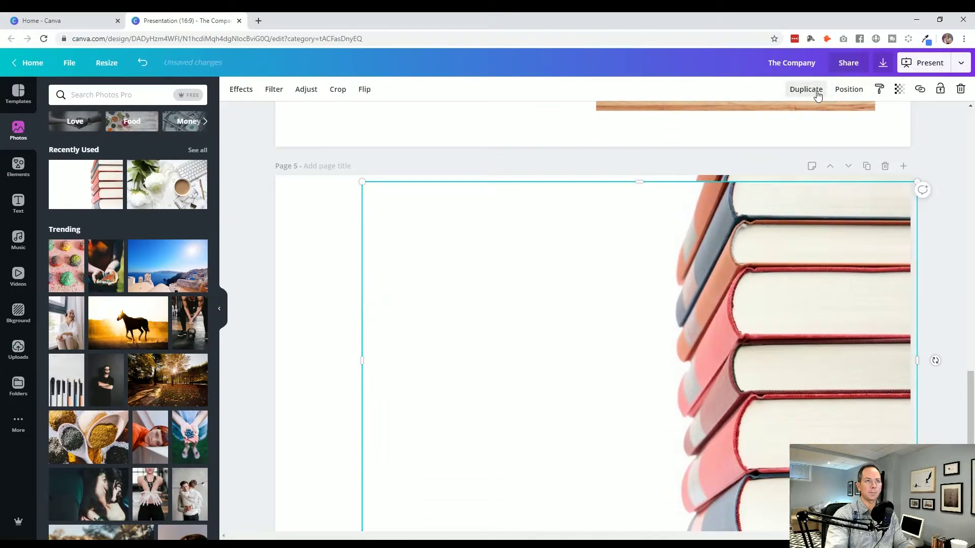
key(ctrl+z)
click(799, 225)
click(852, 90)
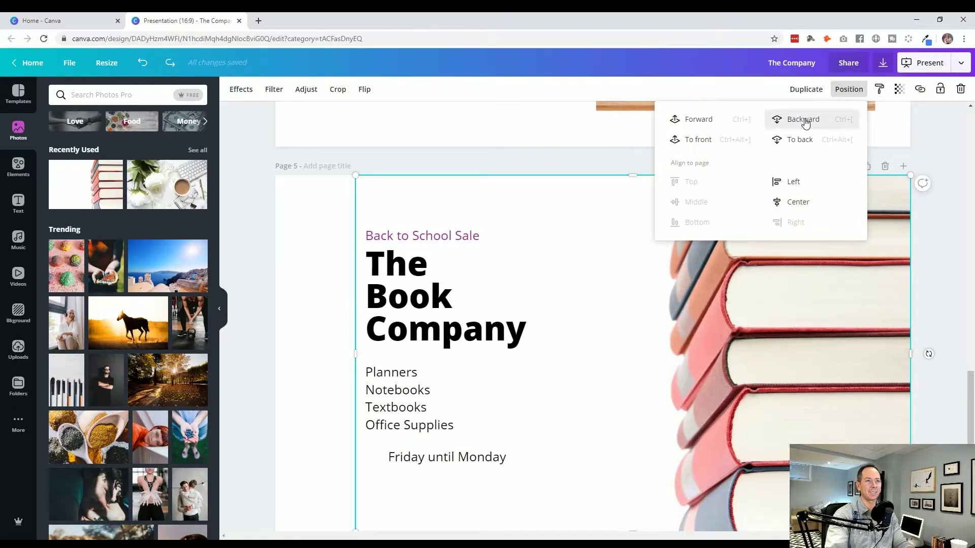
click(800, 139)
click(260, 389)
Enlarge the books photo toward the lower left from its corner.
scroll(259, 391, down, 2)
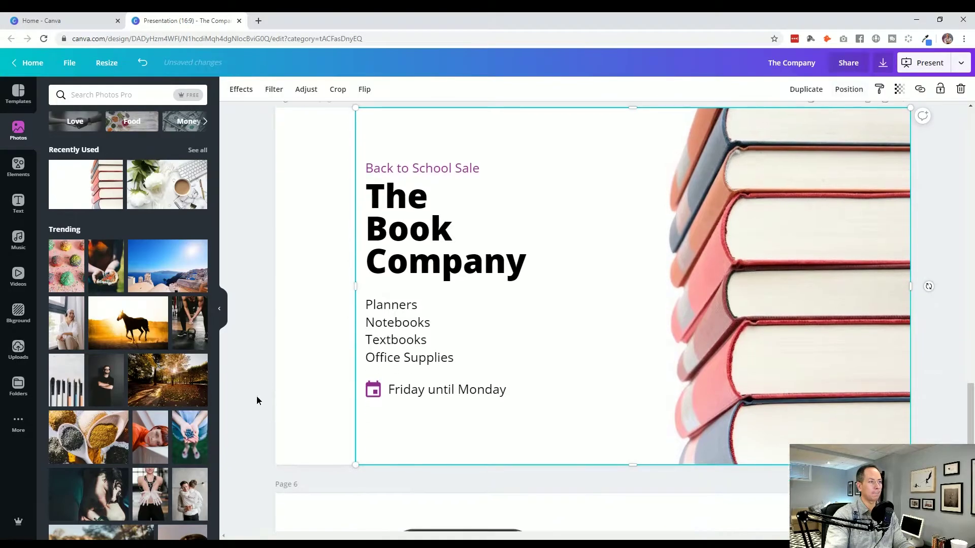
click(257, 395)
click(764, 340)
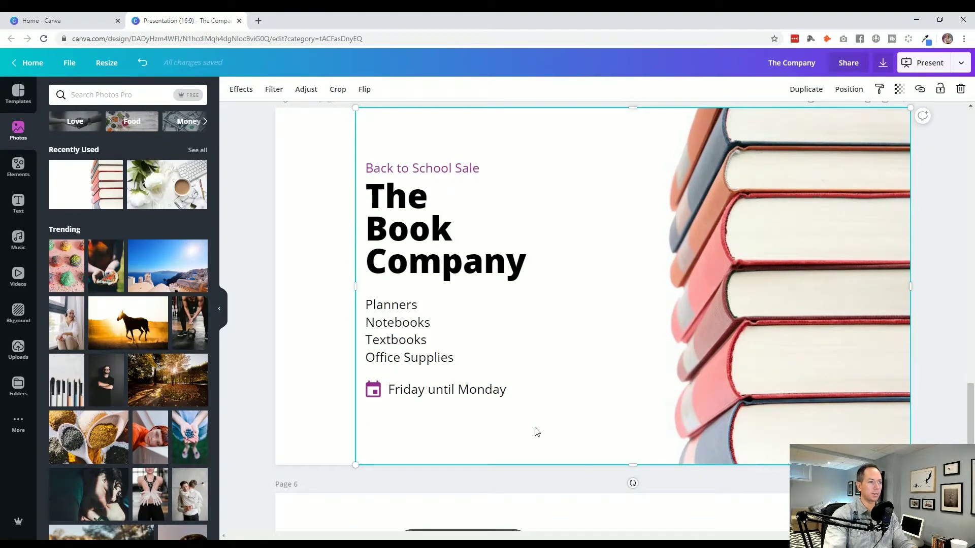
drag(356, 464, 319, 486)
click(272, 409)
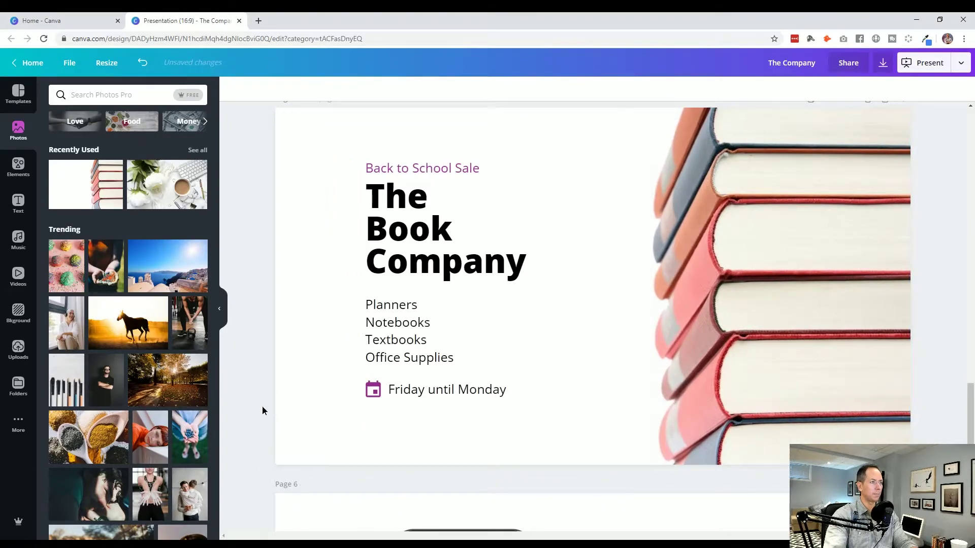
Nudge The Book Company title and Back to School Sale down slightly.
click(423, 186)
shift+click(429, 172)
drag(429, 172, 429, 174)
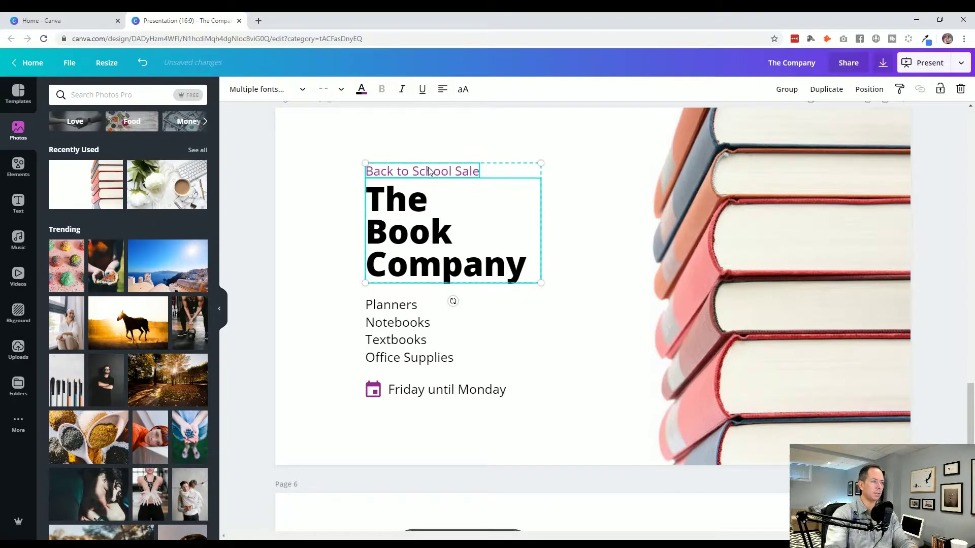
click(269, 222)
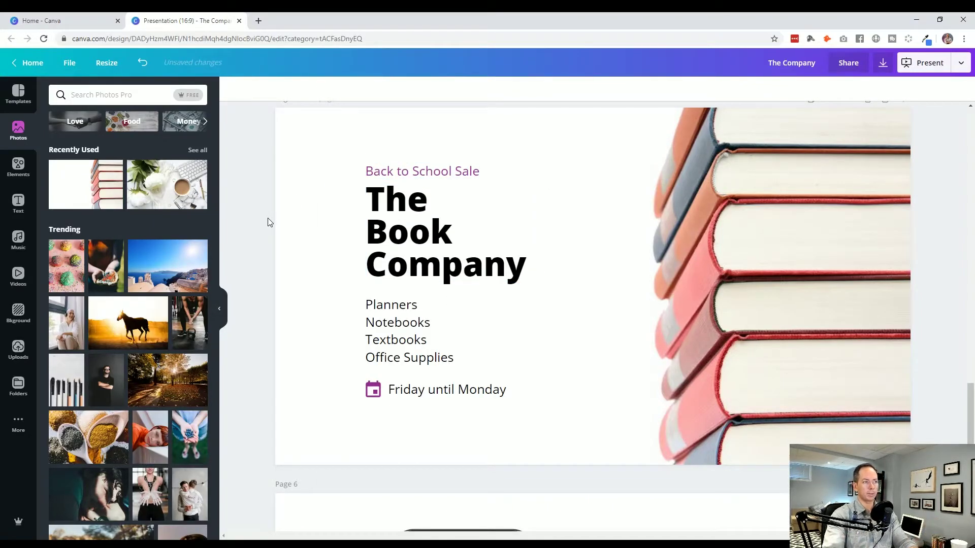
Scroll back and forth between pages 4 and 5, then down to page 6.
scroll(269, 259, up, 8)
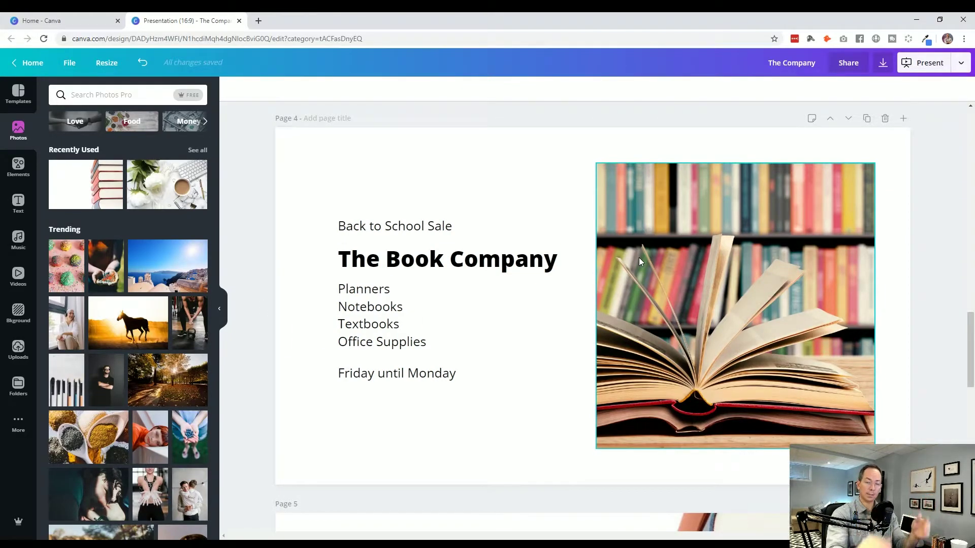
scroll(638, 255, down, 6)
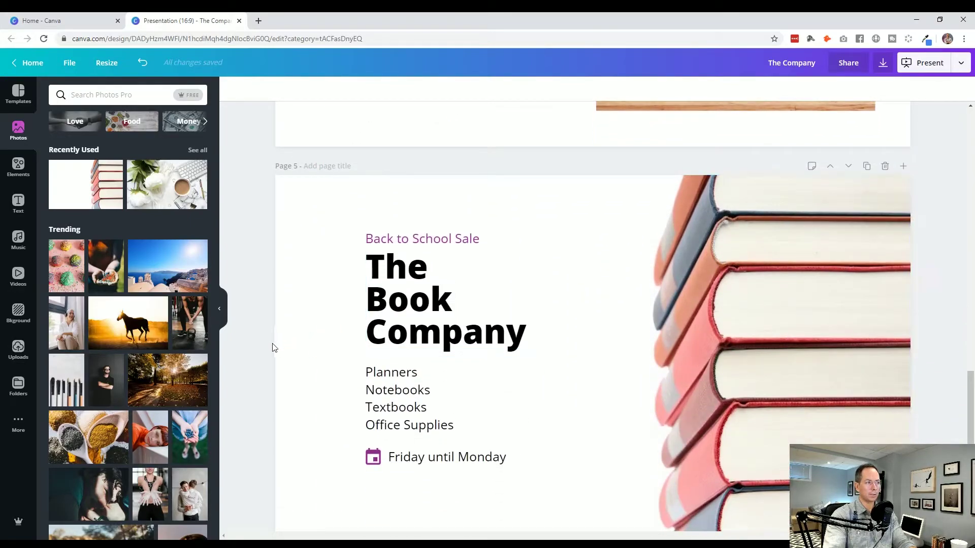
scroll(263, 353, down, 1)
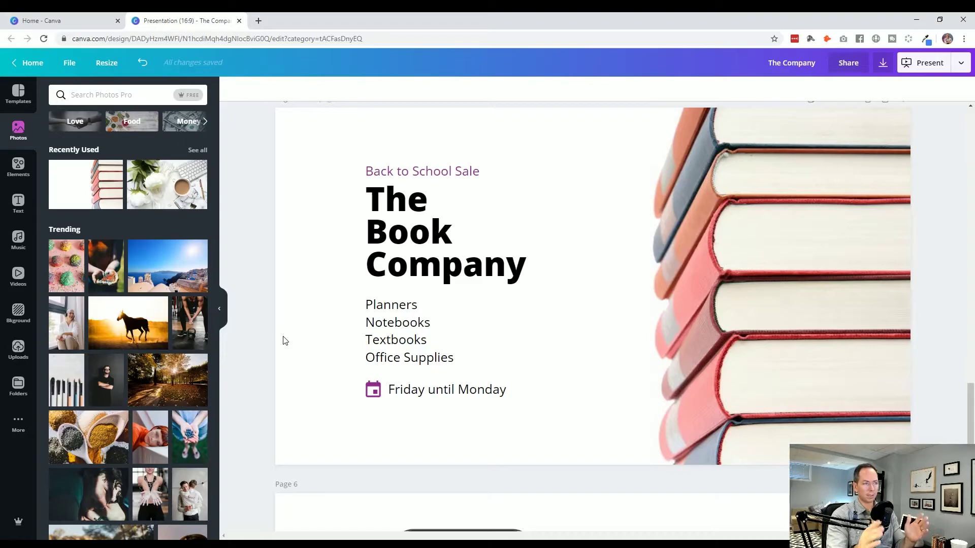
scroll(285, 341, up, 7)
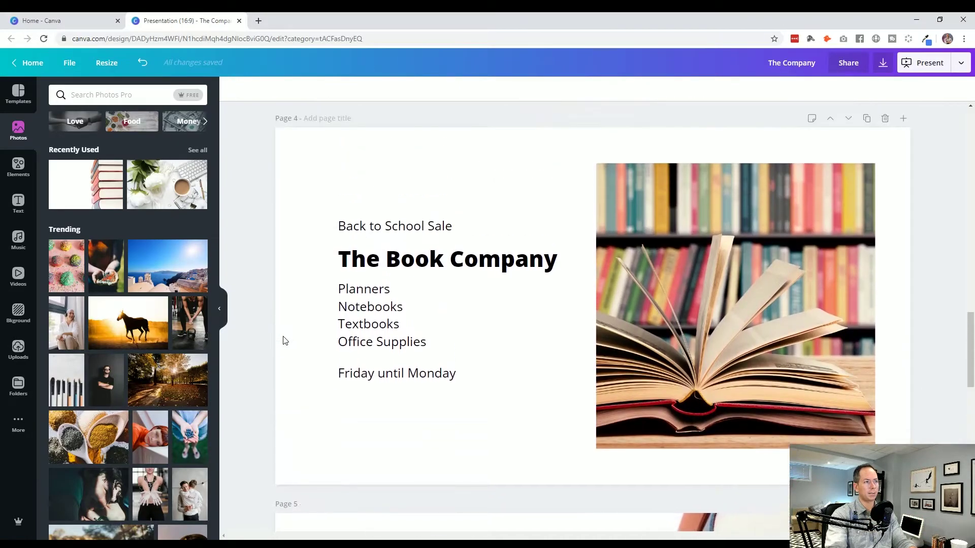
scroll(562, 333, down, 8)
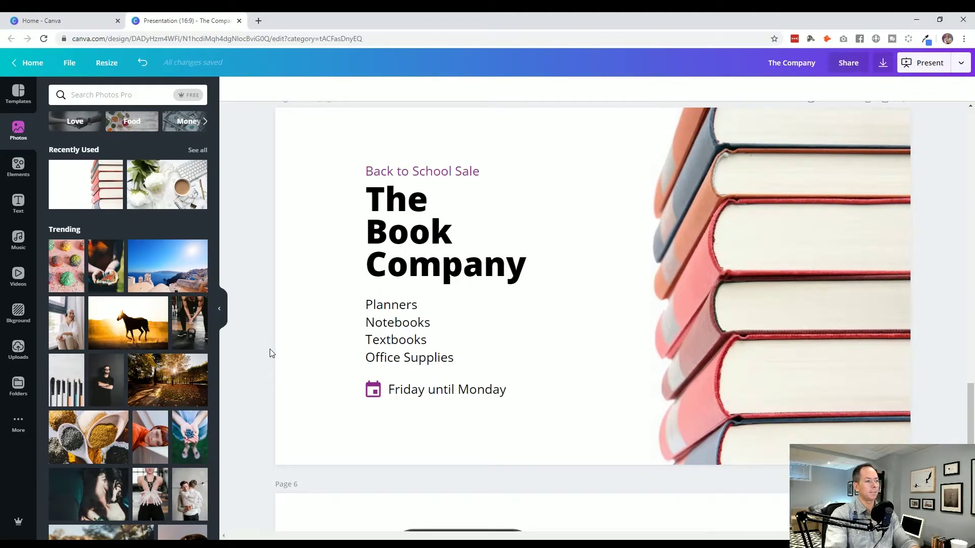
scroll(270, 348, down, 6)
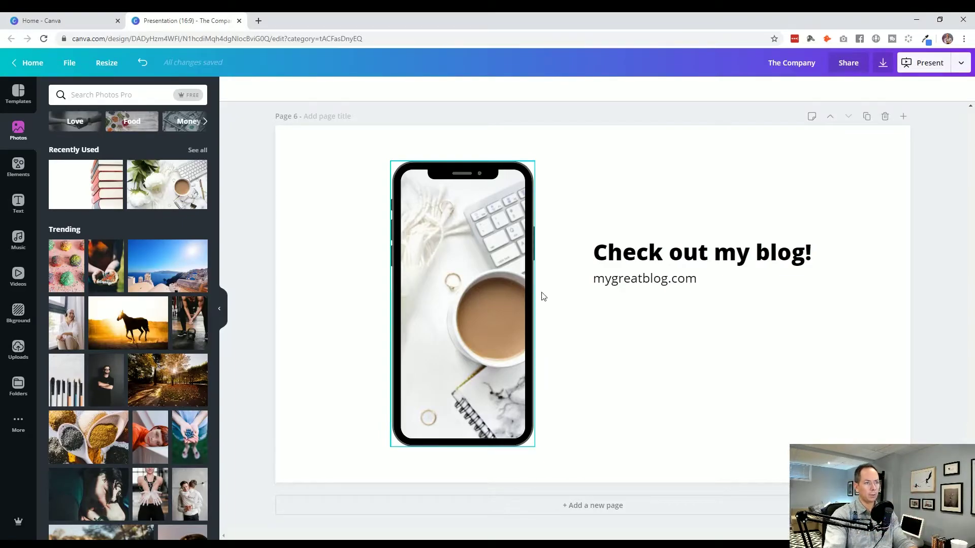
Raise mygreatblog.com and the Check out my blog! heading slightly.
click(669, 279)
drag(668, 279, 677, 380)
shift+click(668, 261)
click(918, 269)
click(736, 374)
drag(737, 374, 737, 368)
click(916, 284)
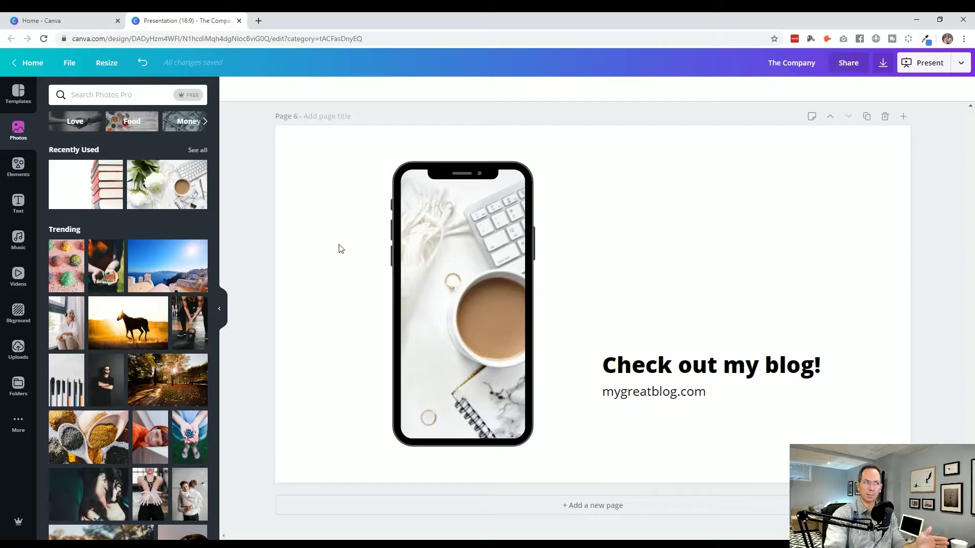
Try shrinking and moving the phone frame and blog texts, then undo back to the larger phone mockup.
click(333, 226)
click(455, 264)
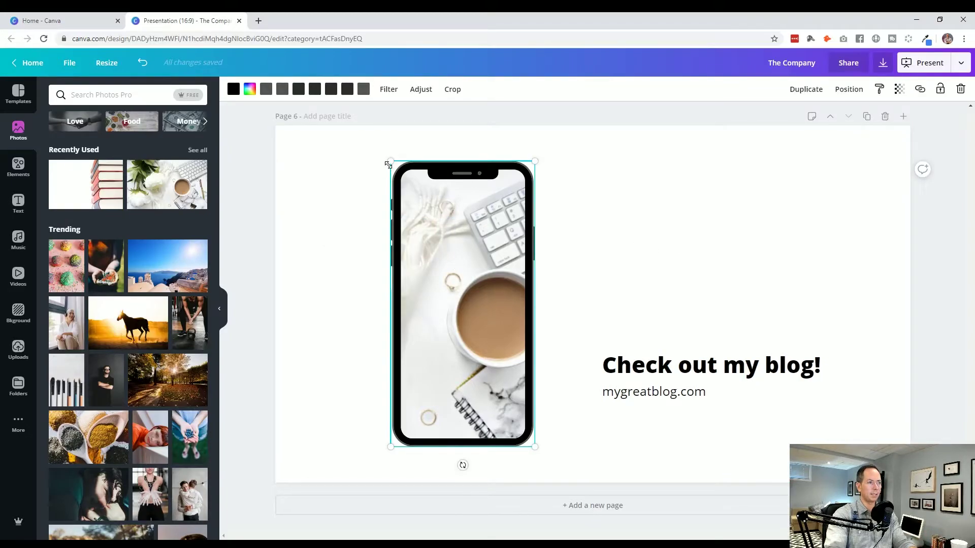
drag(390, 163, 411, 201)
drag(463, 278, 433, 318)
drag(616, 342, 578, 421)
click(873, 364)
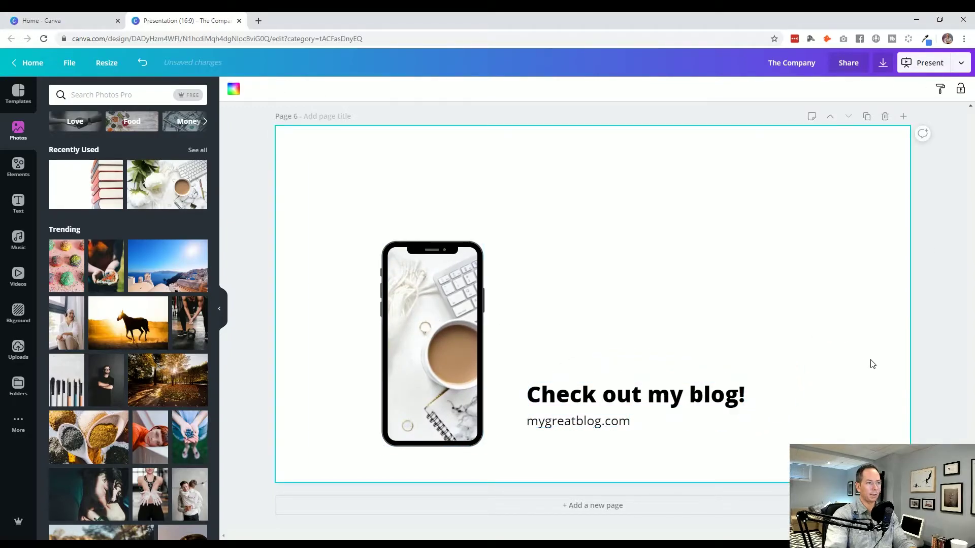
click(923, 335)
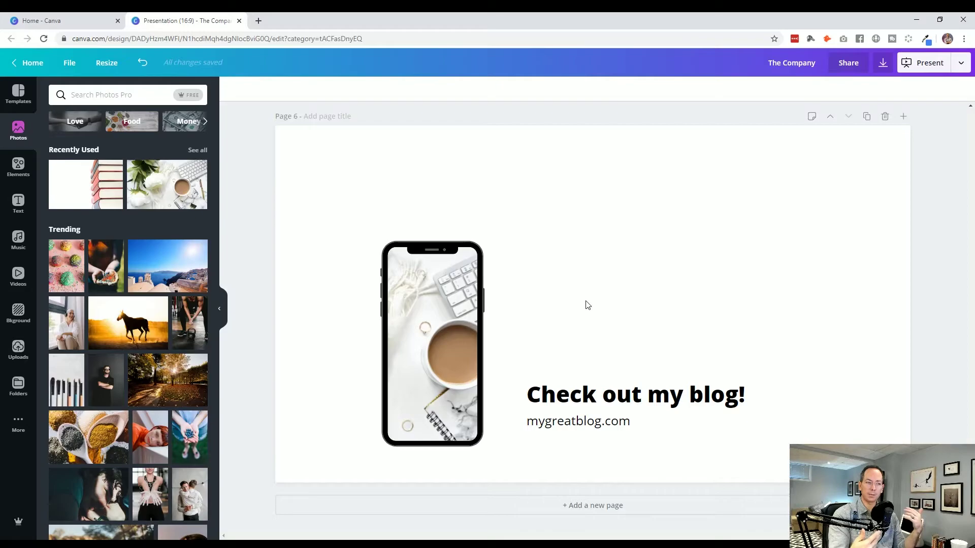
key(ctrl+z)
key(ctrl+z)
key(ctrl+z)
key(ctrl+z)
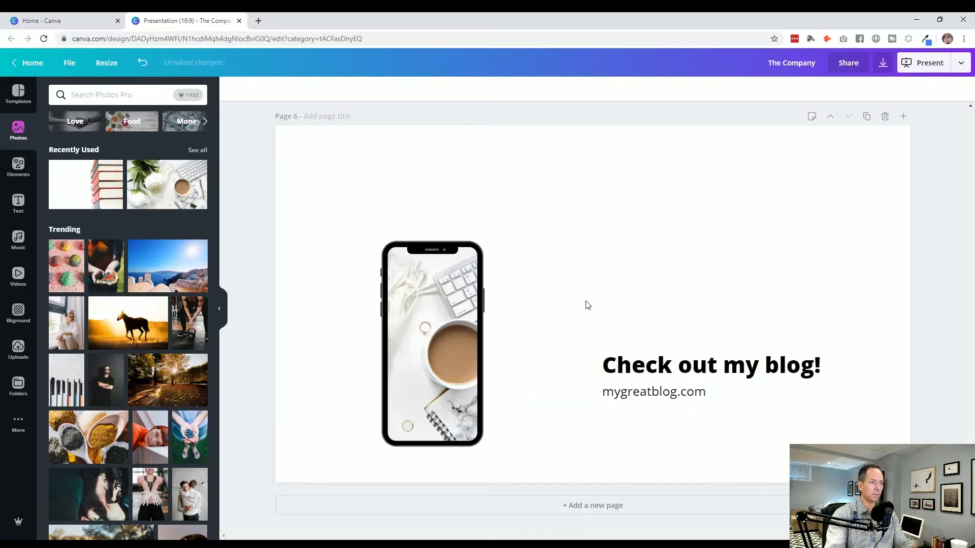
key(ctrl+z)
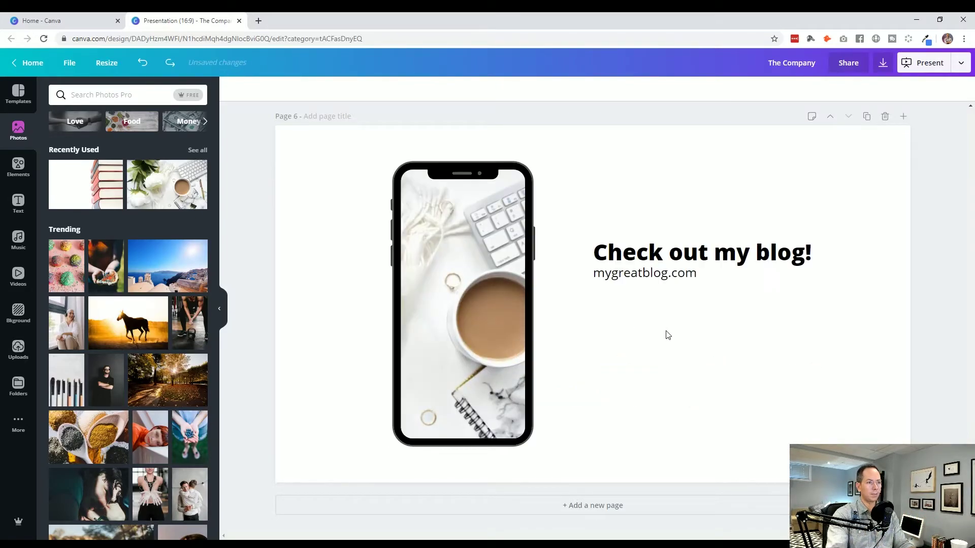
click(868, 385)
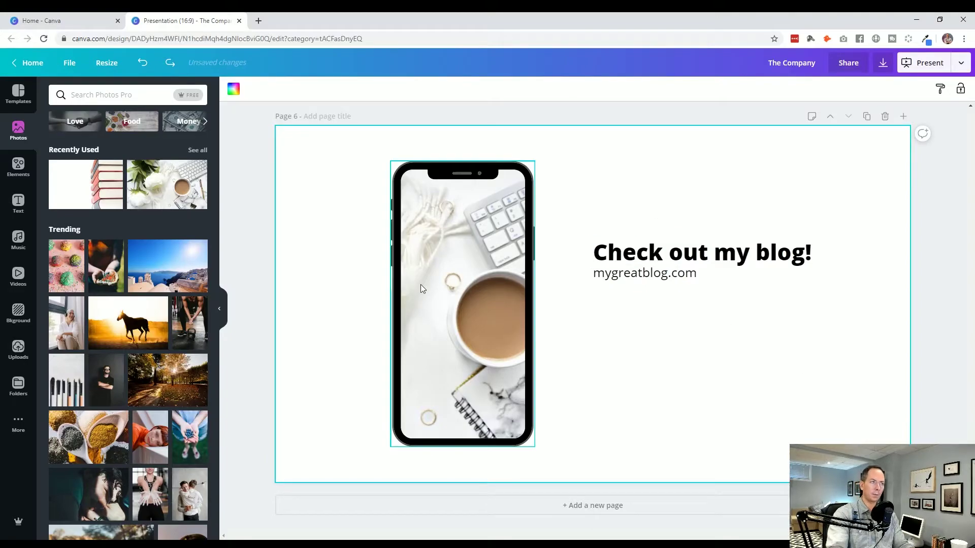
Duplicate page 6 and shrink the phone mockup on the new copy.
click(938, 334)
scroll(938, 334, up, 3)
scroll(938, 334, down, 3)
click(867, 117)
click(528, 186)
drag(537, 162, 452, 264)
Move the phone to the lower left with the heading and web address beside it, then duplicate page 7 as page 8.
drag(424, 391, 385, 387)
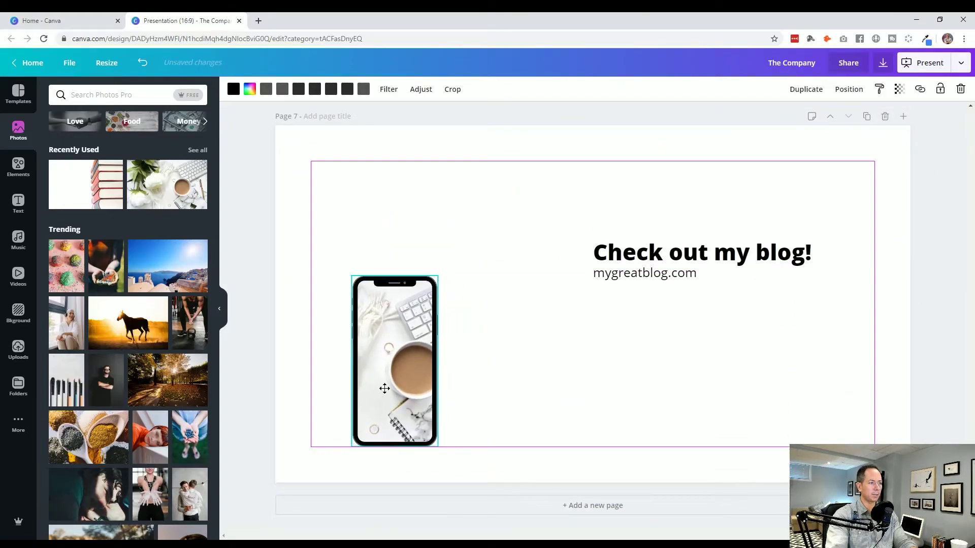
drag(520, 348, 659, 295)
drag(628, 249, 503, 399)
click(595, 375)
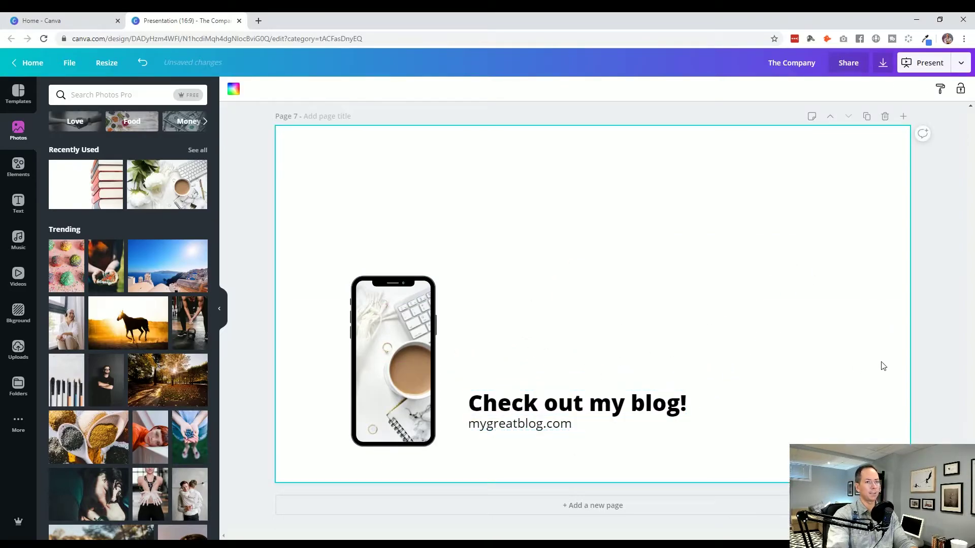
click(580, 402)
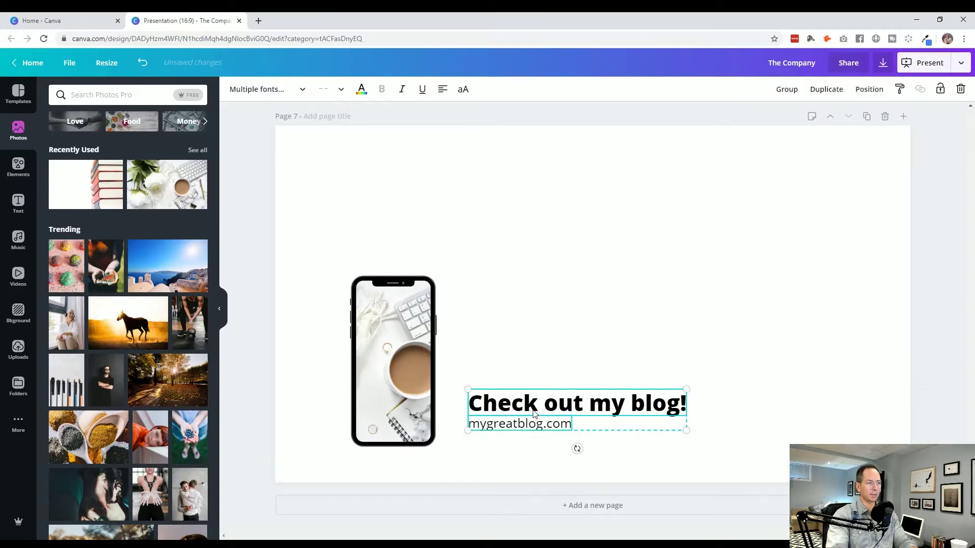
click(844, 387)
click(925, 387)
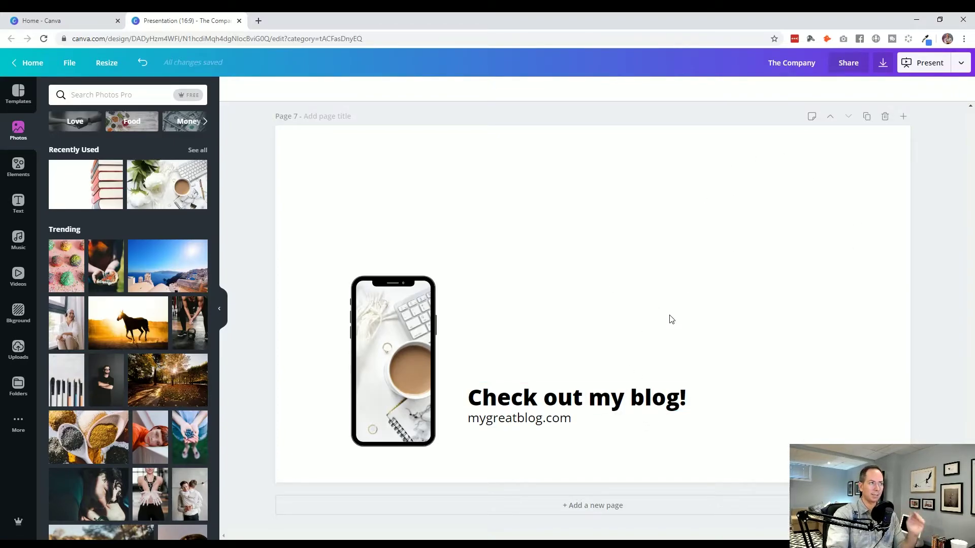
click(866, 116)
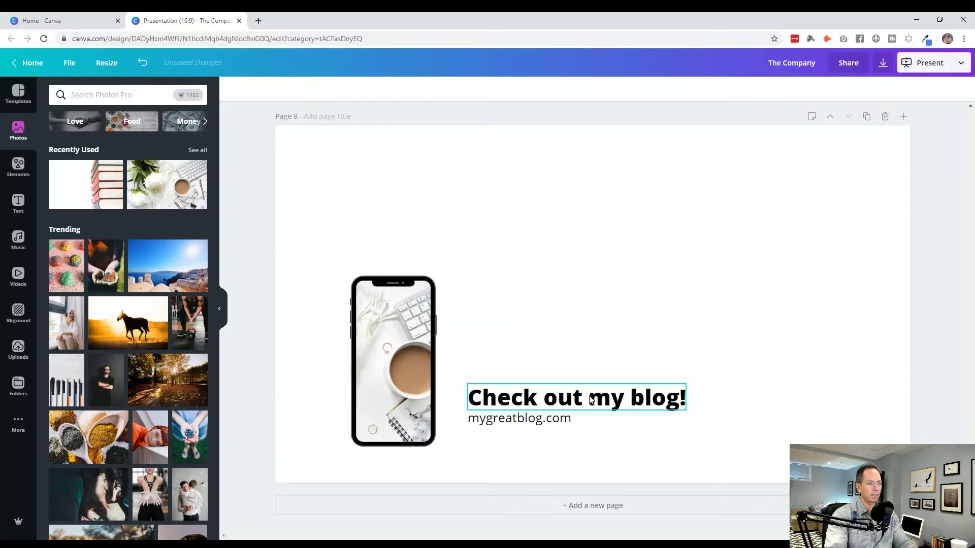
Move the heading and web address up-right, then enlarge and tilt the phone mockup.
click(592, 399)
shift+click(533, 424)
drag(534, 401, 678, 257)
click(400, 424)
scroll(480, 356, up, 8)
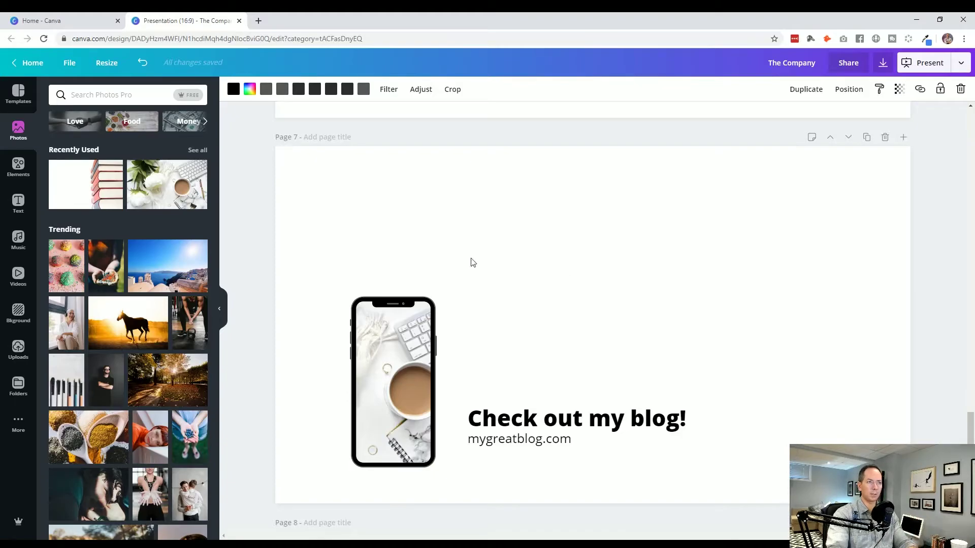
scroll(529, 389, down, 8)
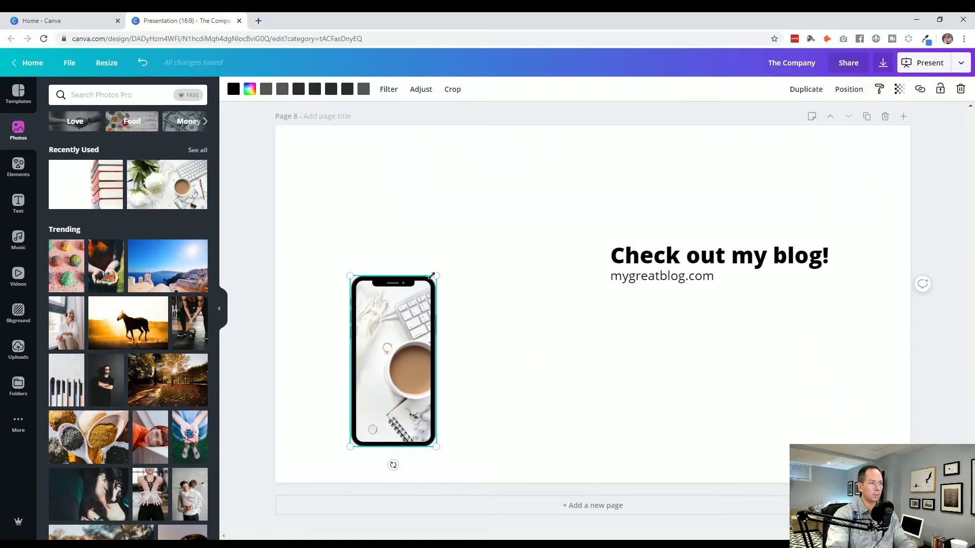
drag(444, 269, 615, 192)
drag(437, 460, 485, 412)
drag(456, 302, 450, 372)
scroll(450, 372, up, 10)
scroll(485, 396, up, 4)
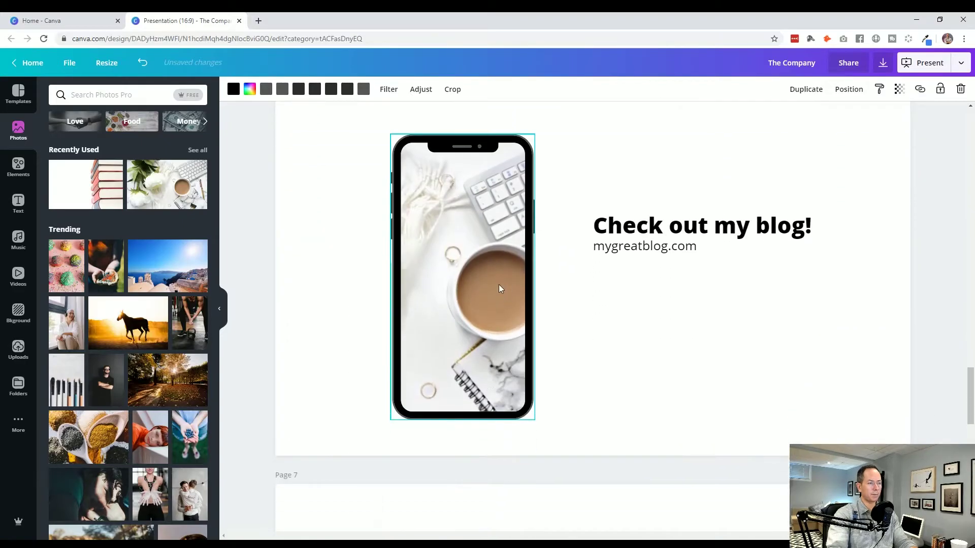
scroll(498, 287, up, 15)
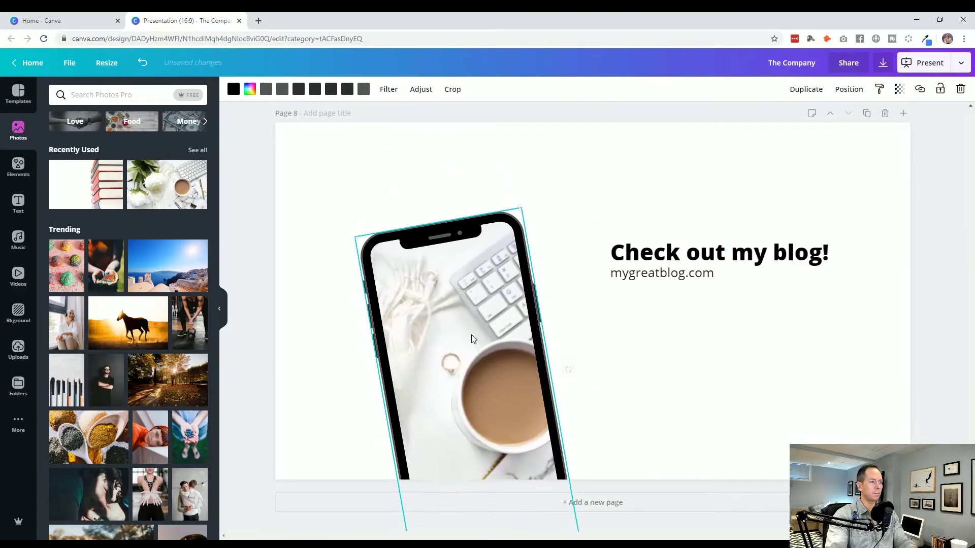
Fine-tune the tilted phone's size and position toward the upper left.
drag(357, 237, 305, 200)
drag(434, 282, 409, 253)
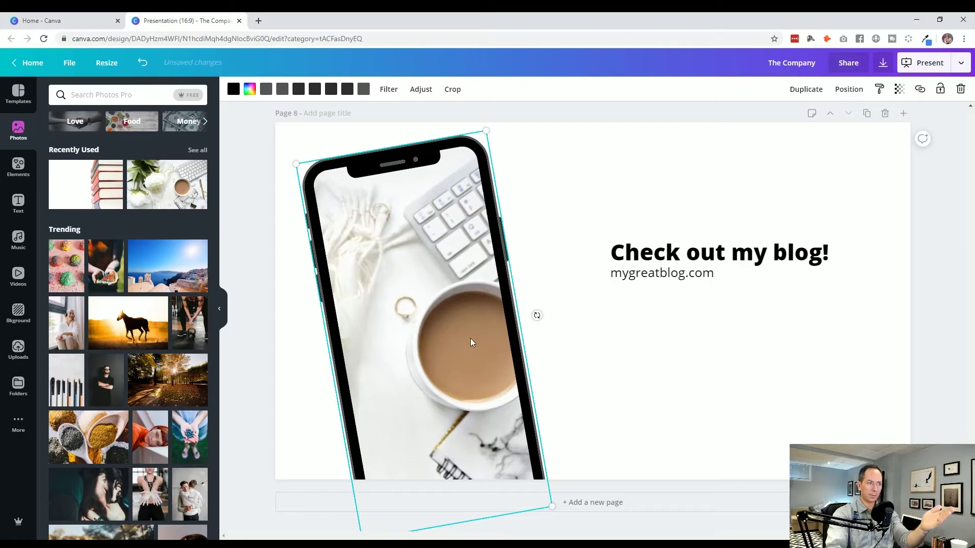
drag(548, 505, 533, 470)
drag(302, 159, 285, 137)
drag(390, 197, 413, 204)
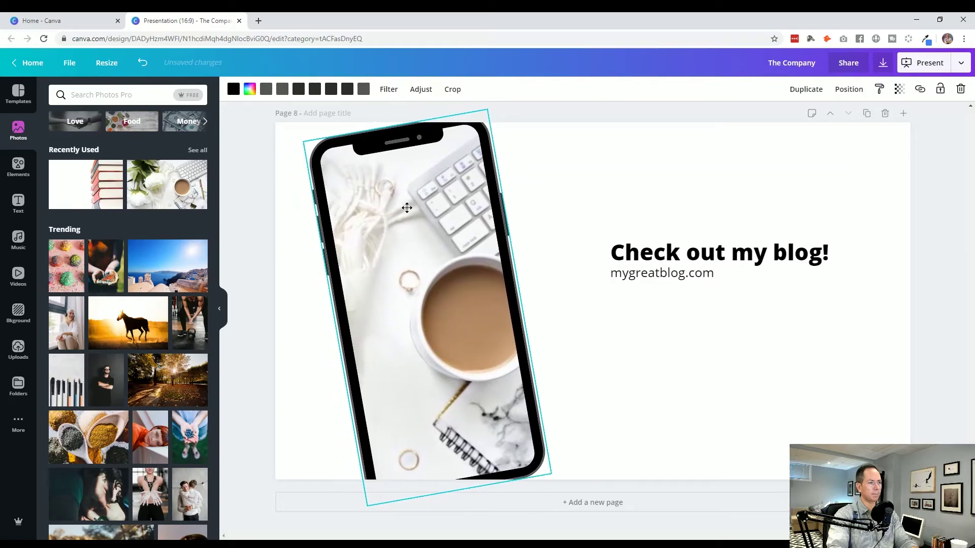
click(612, 291)
Move mygreatblog.com down and enlarge the 'Check out my blog!' heading onto two lines.
click(662, 276)
drag(680, 302, 679, 375)
drag(685, 257, 758, 208)
mouse_move(823, 216)
mouse_down()
mouse_move(911, 226)
mouse_move(867, 203)
mouse_move(814, 203)
mouse_up()
drag(808, 265, 880, 316)
mouse_move(703, 270)
mouse_down()
mouse_move(694, 287)
mouse_move(704, 285)
mouse_up()
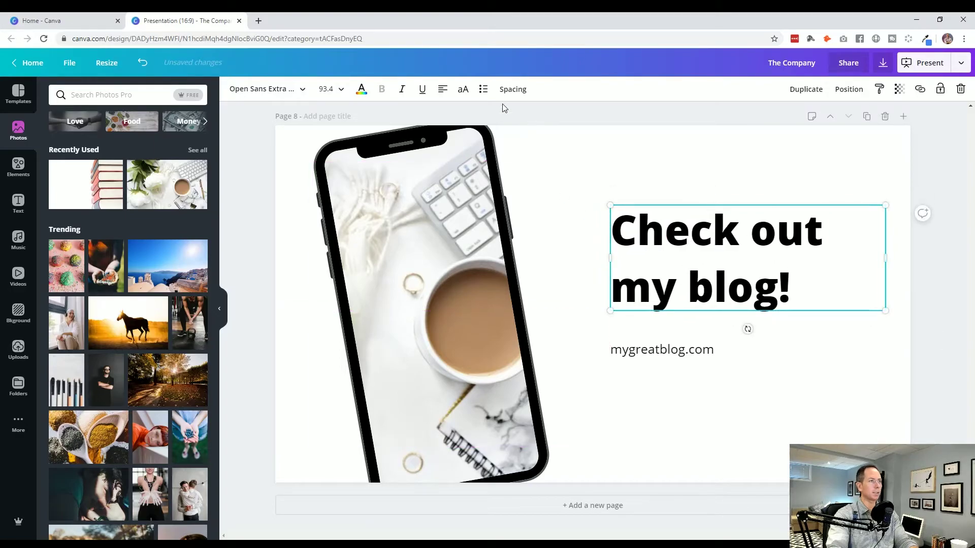
Tighten the heading's line height under Spacing and reposition it lower.
click(512, 90)
drag(584, 142, 572, 143)
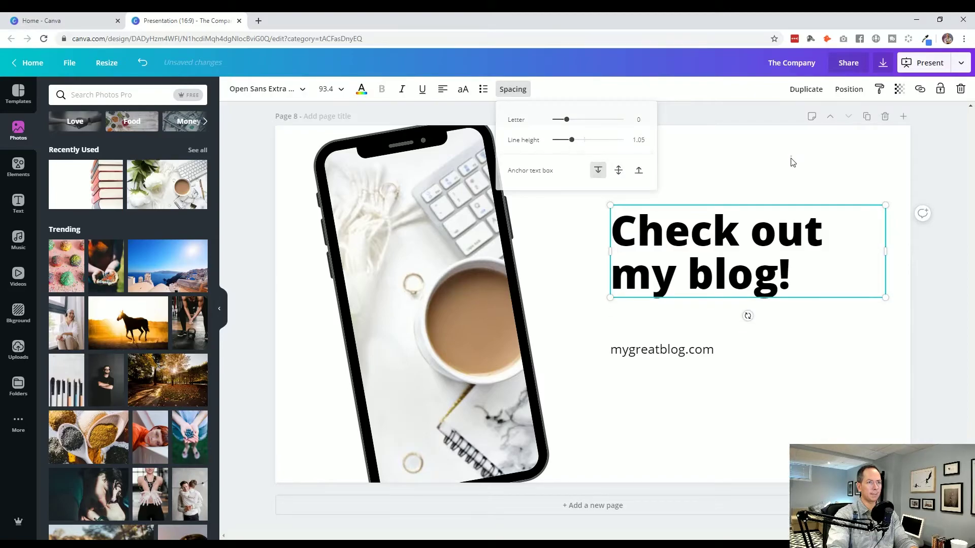
drag(671, 224, 669, 257)
Set mygreatblog.com to size 45, then shrink it to 34.4 aligned under the heading.
click(700, 355)
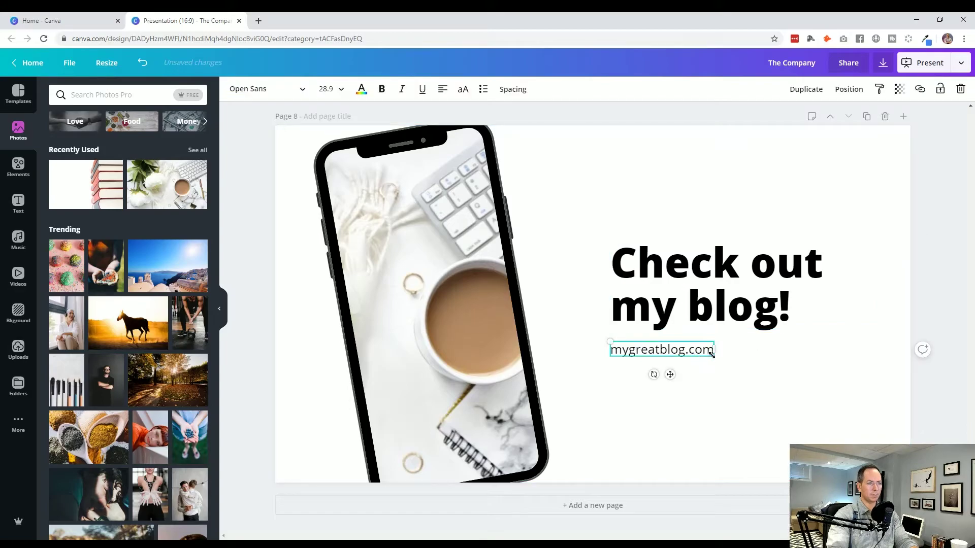
click(321, 90)
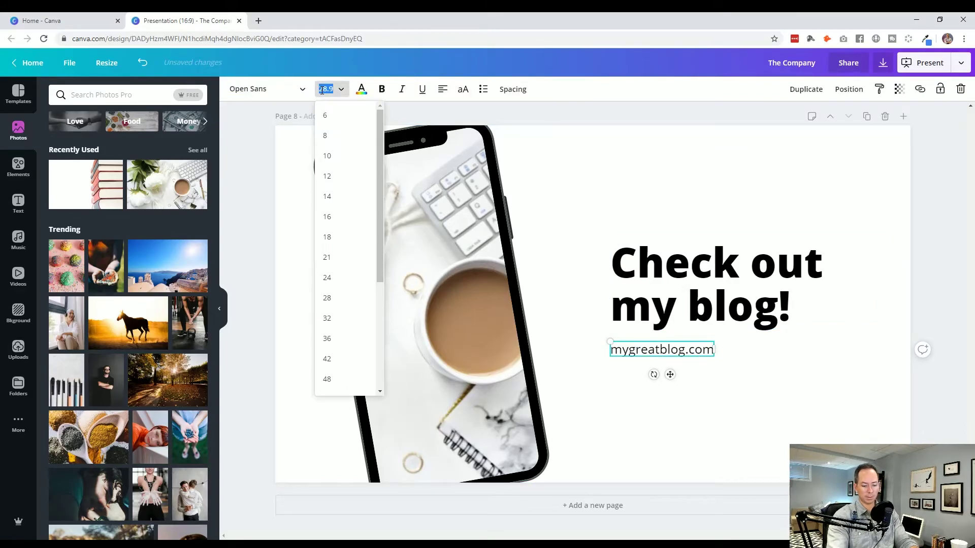
key(Return)
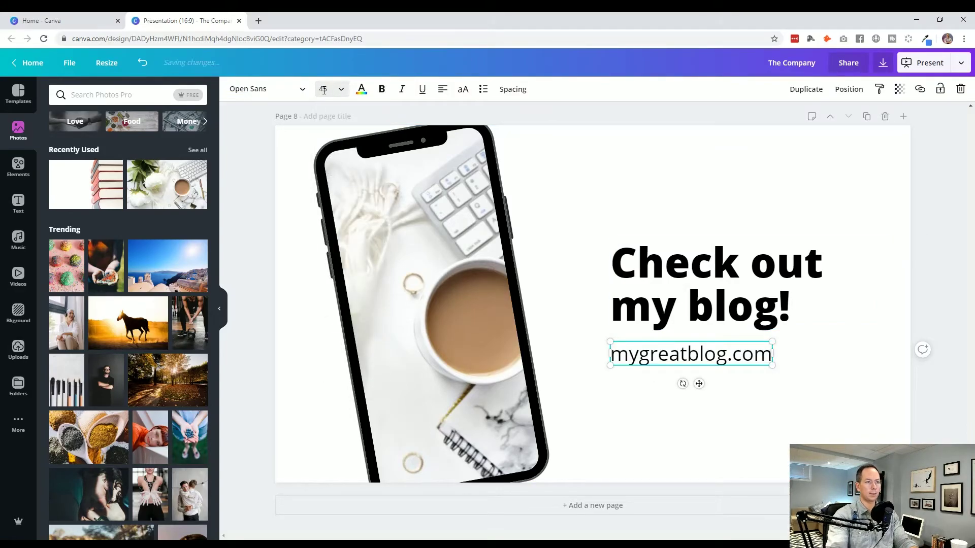
click(775, 404)
click(731, 361)
drag(732, 362, 725, 367)
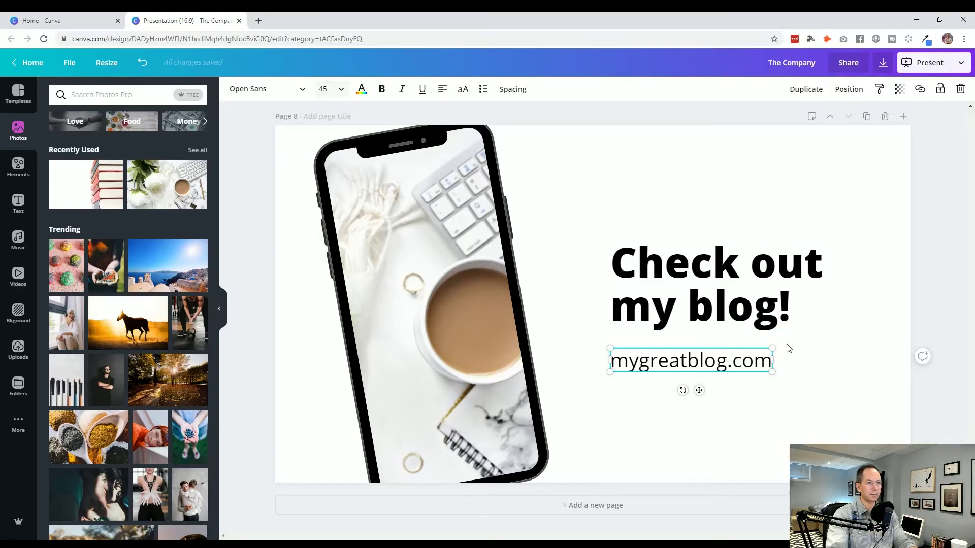
drag(772, 373, 734, 366)
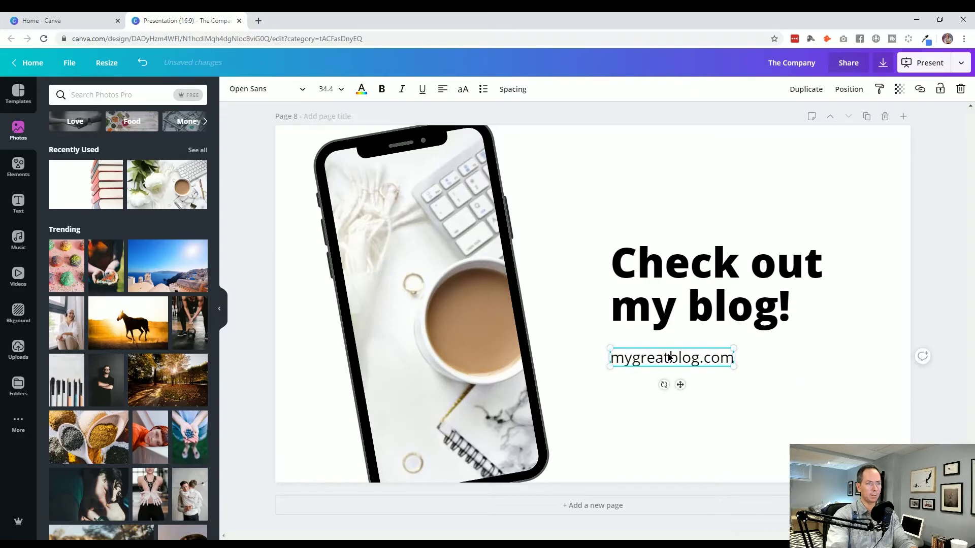
drag(670, 357, 668, 350)
click(854, 415)
key(Escape)
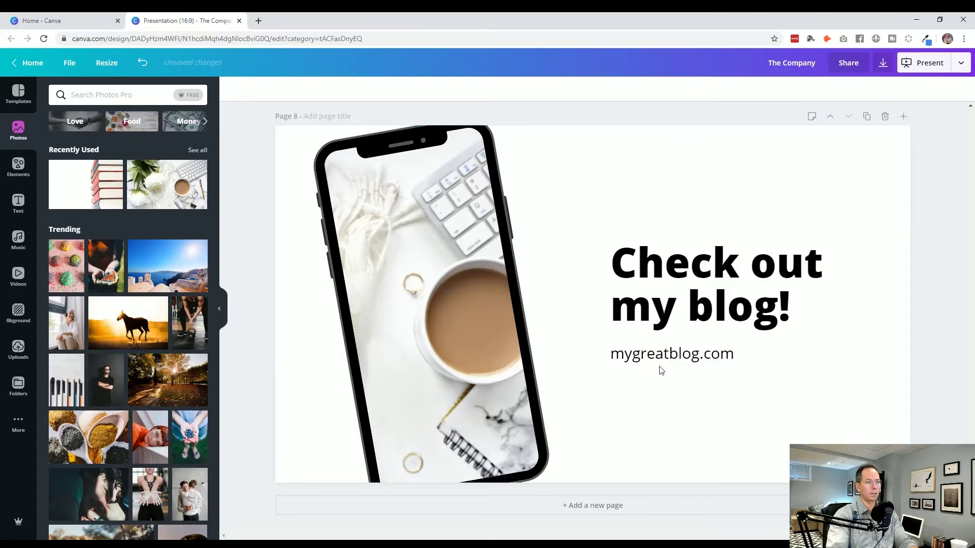
Move the heading and web address lower on the slide.
click(662, 361)
shift+click(664, 310)
drag(663, 309, 664, 342)
click(428, 129)
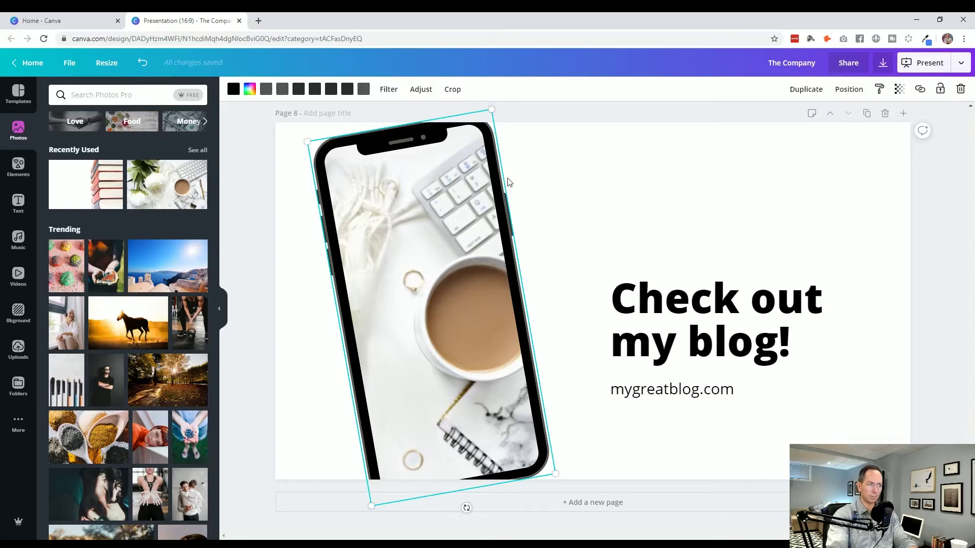
click(676, 397)
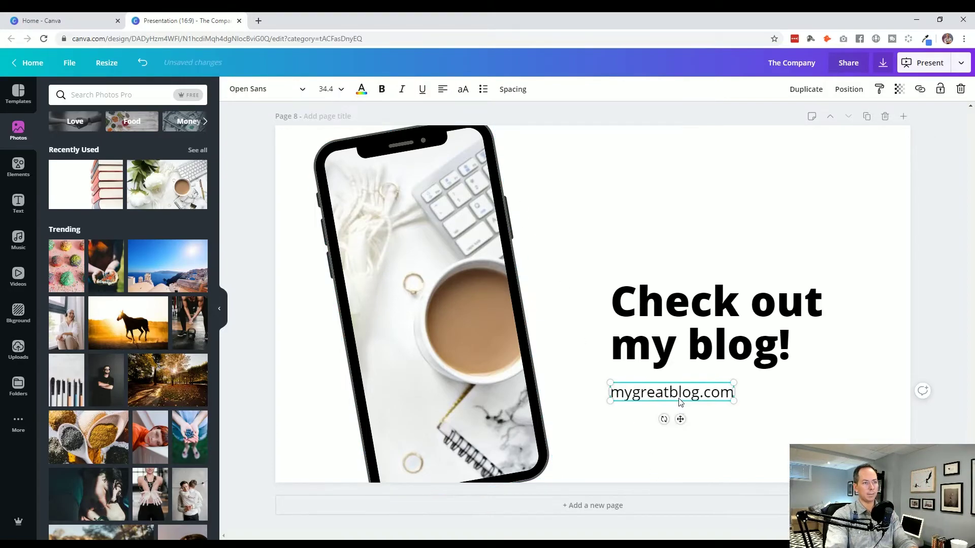
drag(681, 402, 681, 410)
drag(680, 341, 681, 361)
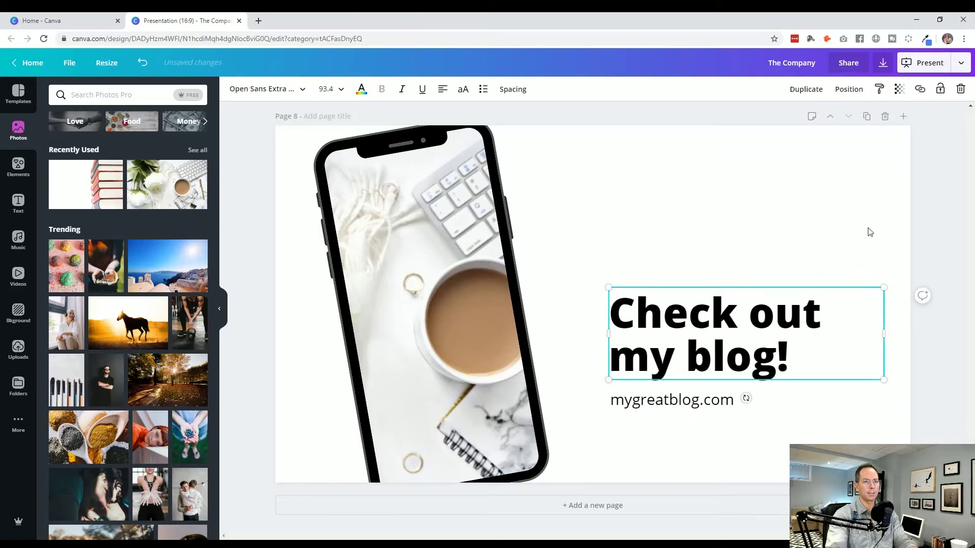
click(945, 235)
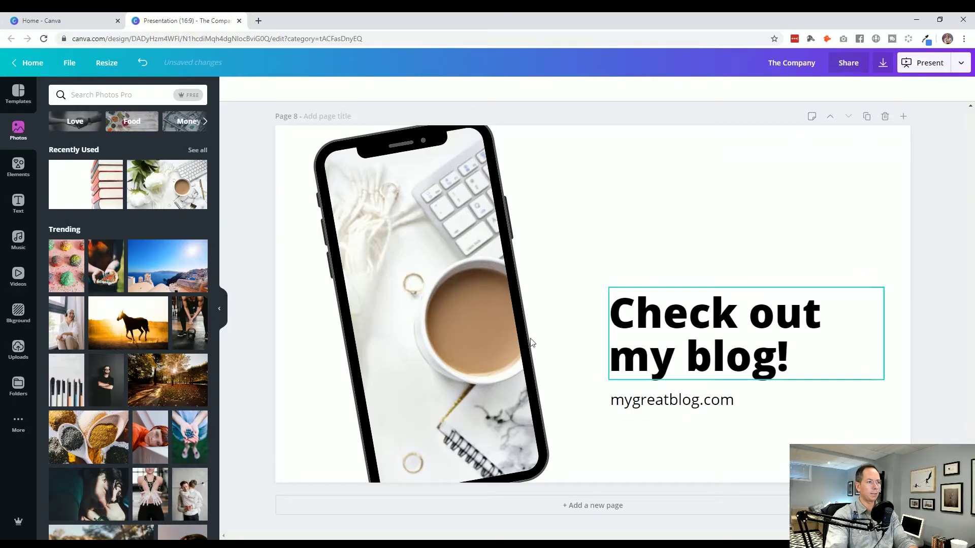
Nudge the phone slightly right and shift the heading and address a little left.
drag(483, 340, 489, 340)
click(744, 328)
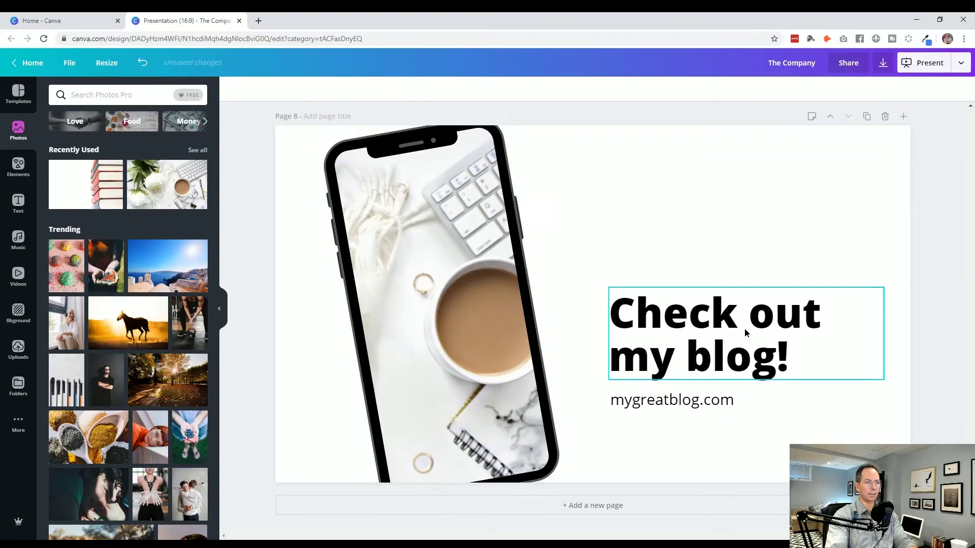
shift+click(673, 404)
drag(680, 359, 678, 359)
click(932, 355)
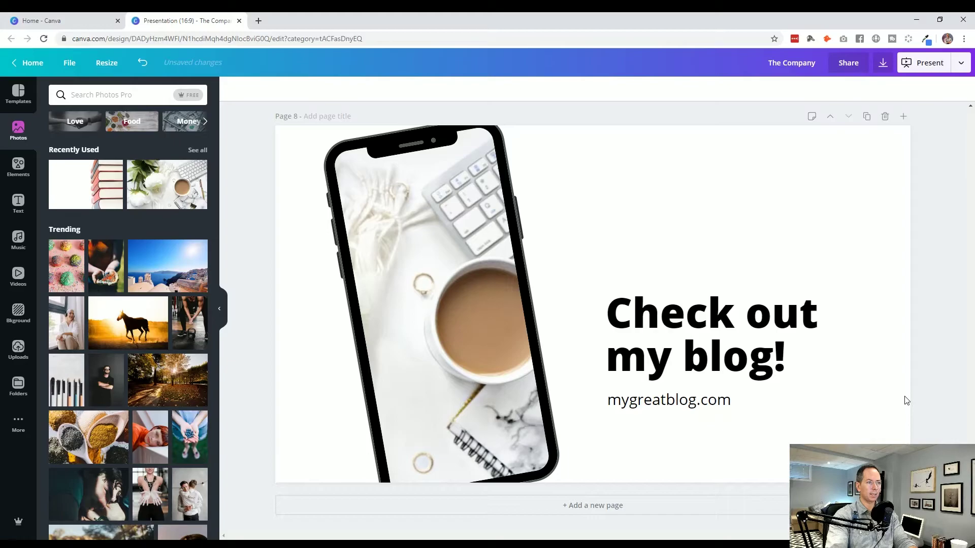
click(823, 360)
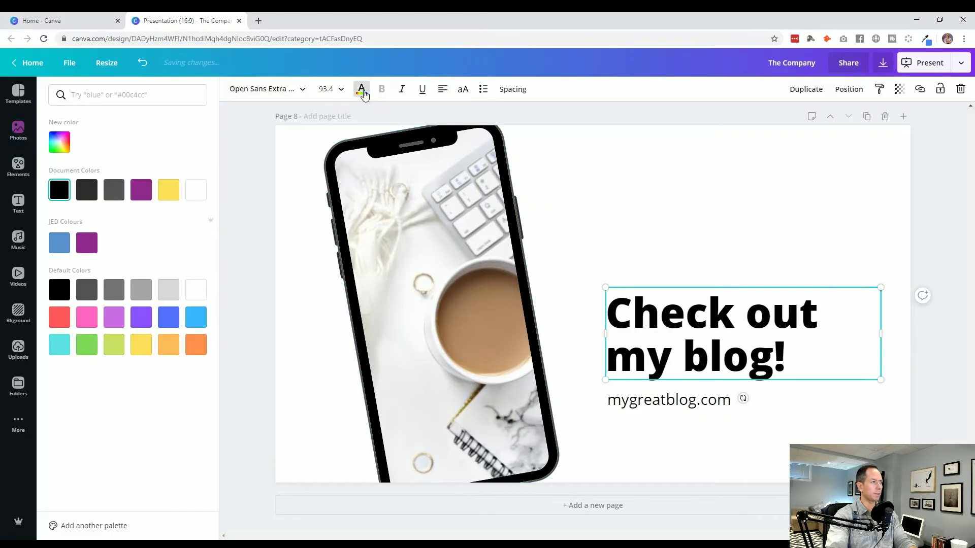
Color the 'Check out my blog!' heading tan brown #b89172 with a custom colour.
click(59, 142)
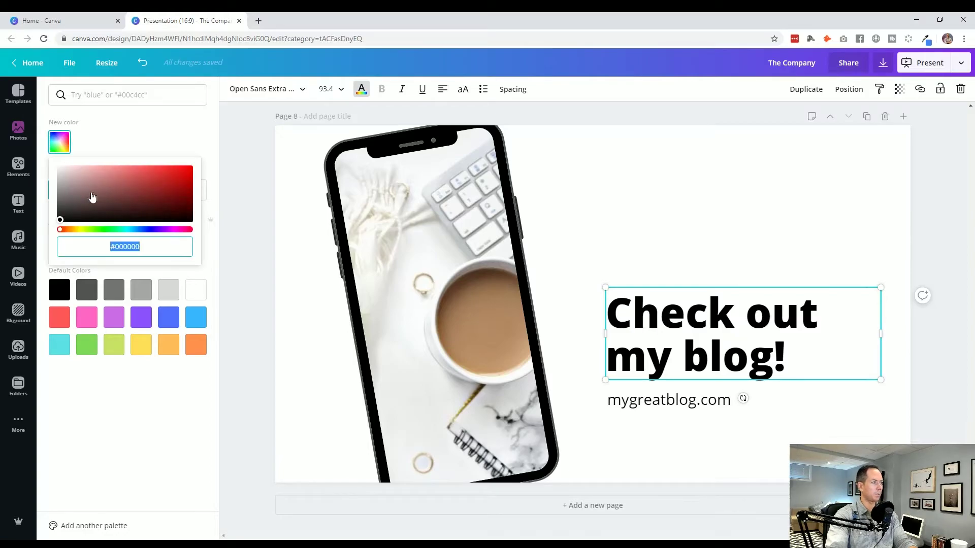
drag(63, 230, 69, 231)
mouse_move(125, 185)
mouse_down()
mouse_move(95, 184)
mouse_move(118, 182)
mouse_move(107, 182)
mouse_up()
click(256, 274)
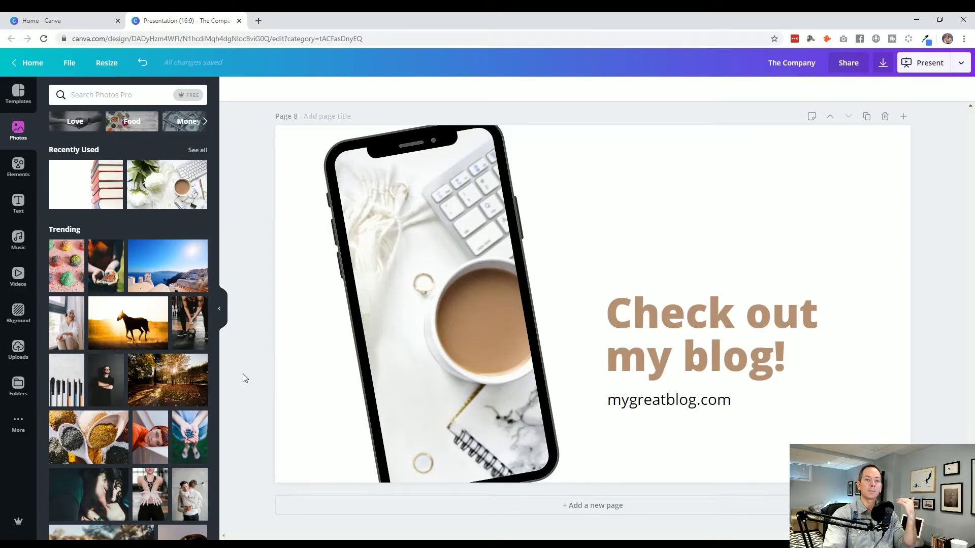
Jump to the first page and scroll down to page 4's Book Company slide.
key(Home)
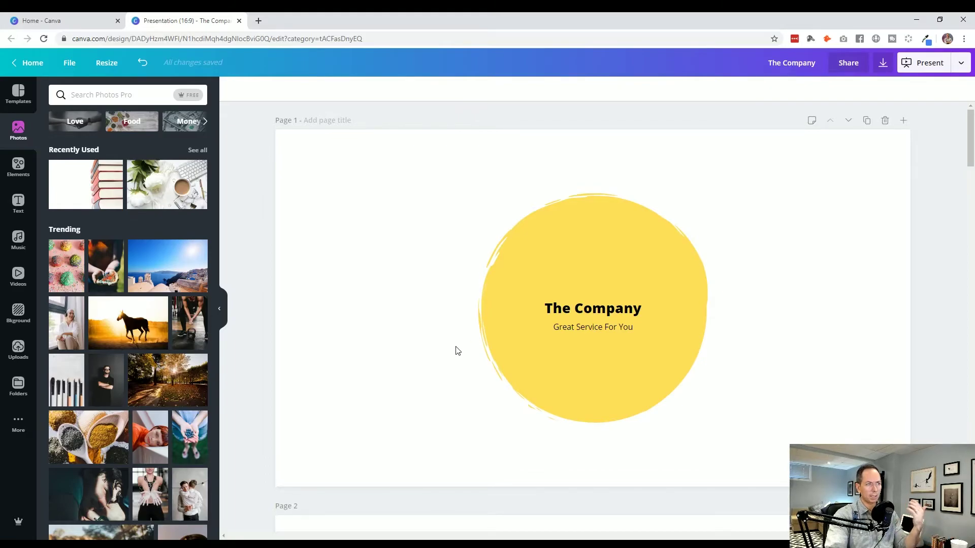
scroll(453, 354, down, 6)
scroll(453, 352, down, 1)
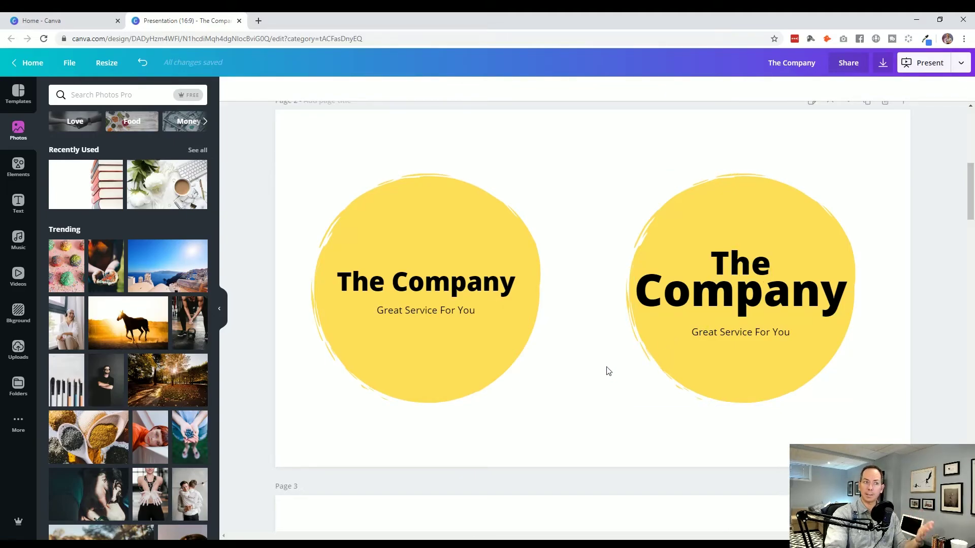
scroll(573, 395, up, 6)
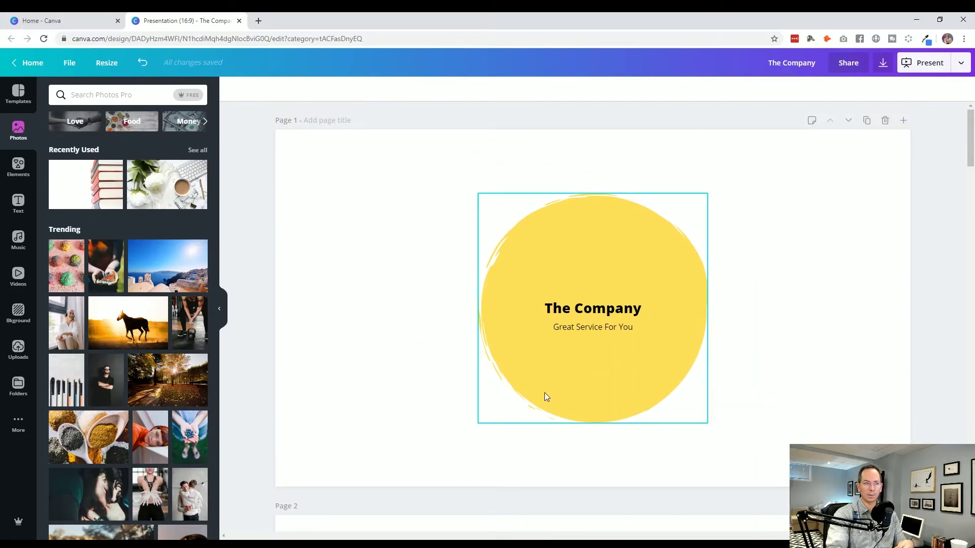
scroll(545, 395, down, 12)
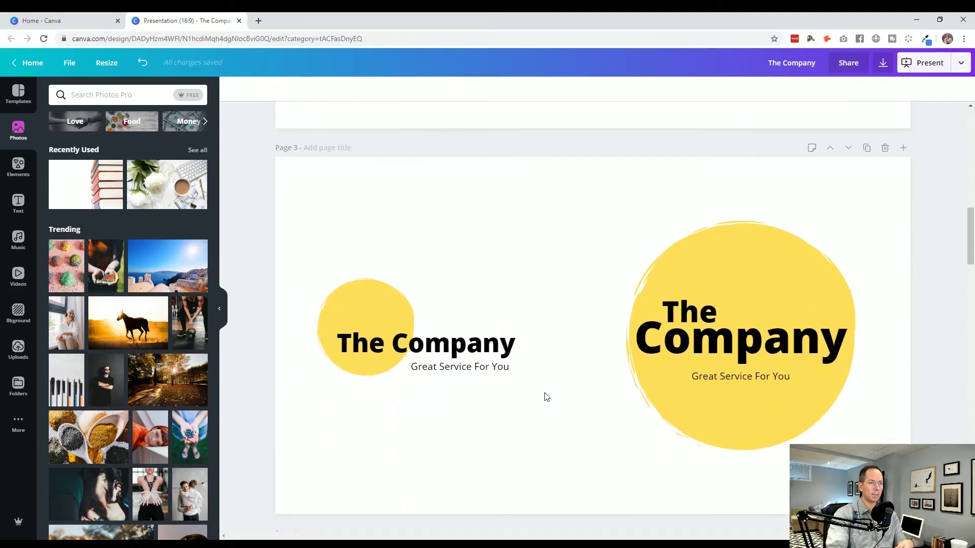
scroll(546, 397, down, 2)
scroll(543, 402, up, 2)
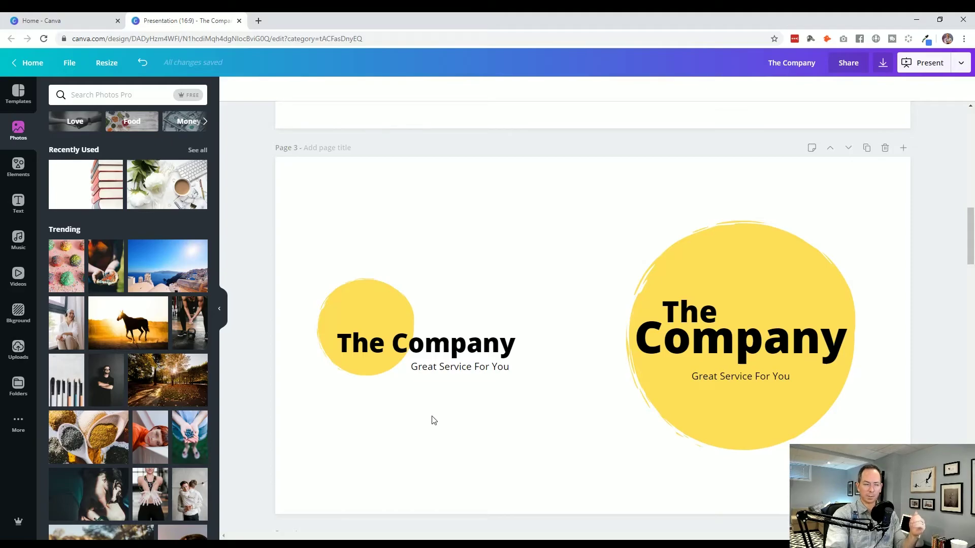
scroll(421, 408, down, 8)
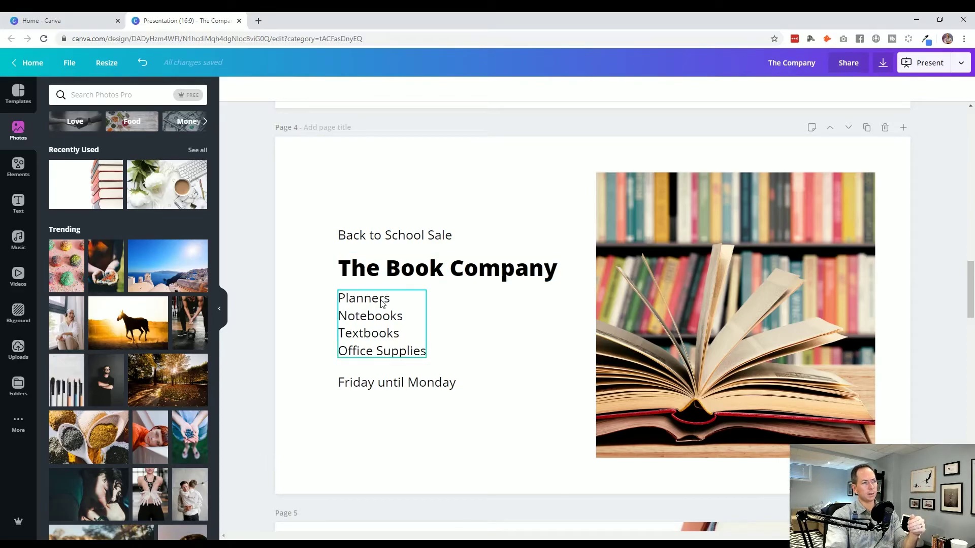
Inspect page 4's product list, Book Company title and open-book photo.
click(380, 333)
click(392, 279)
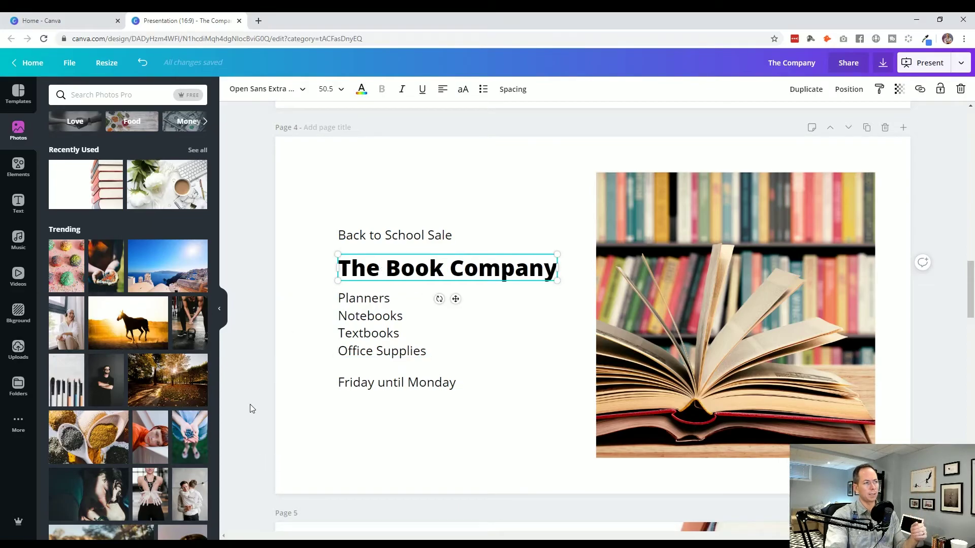
click(263, 410)
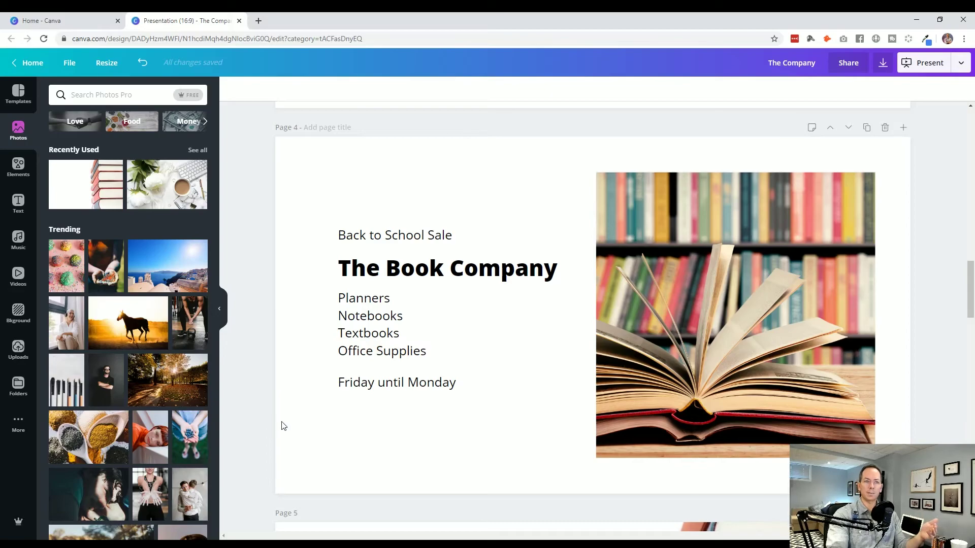
click(641, 254)
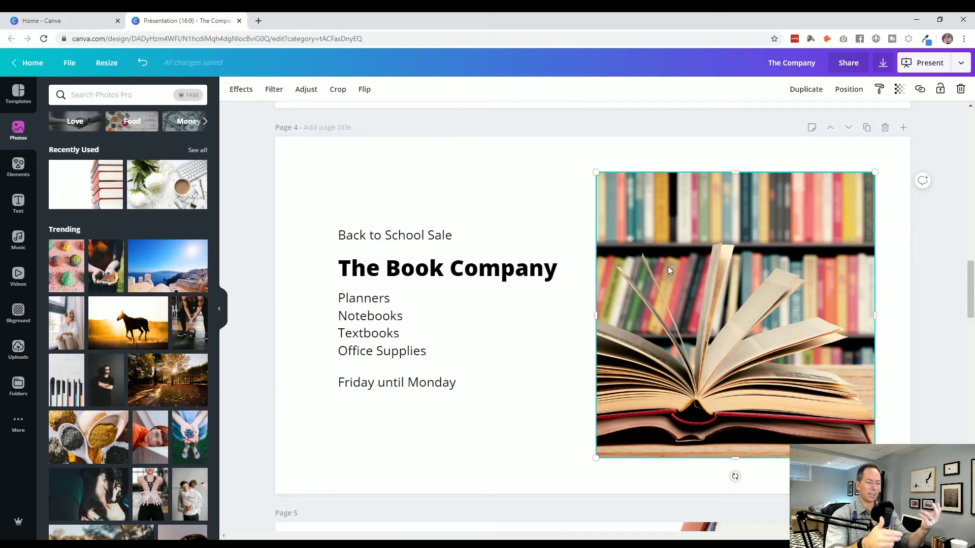
scroll(668, 266, down, 8)
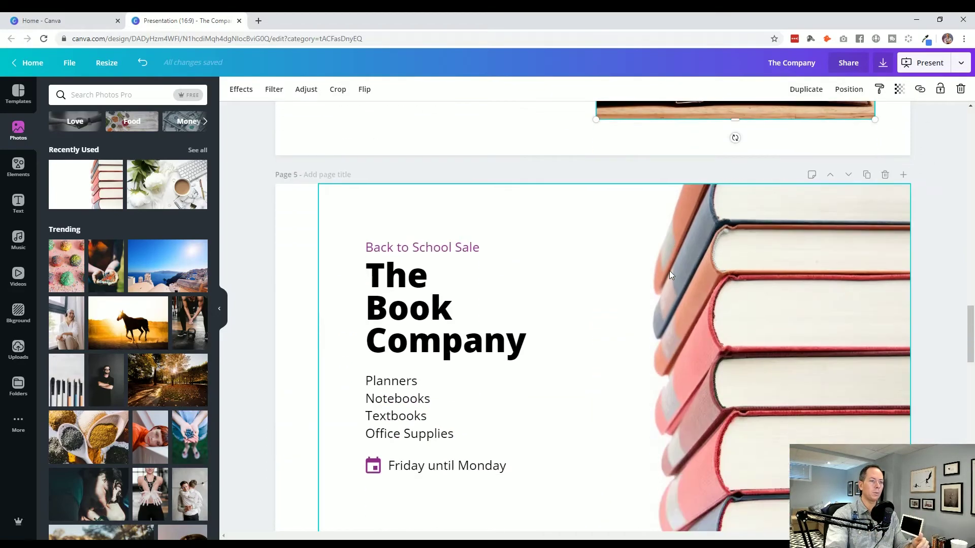
click(262, 339)
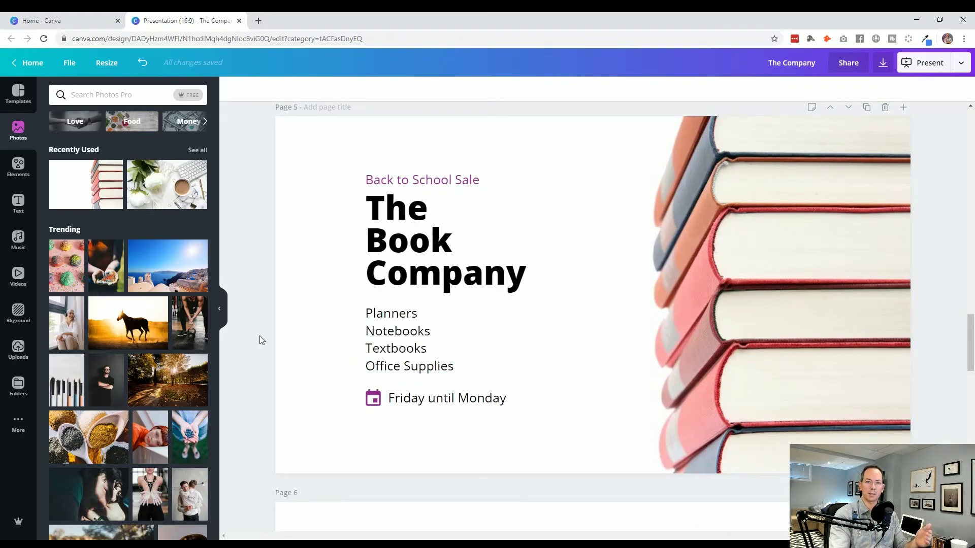
Inspect page 5's stacked-books photo, Back to School Sale text and calendar icon.
click(379, 381)
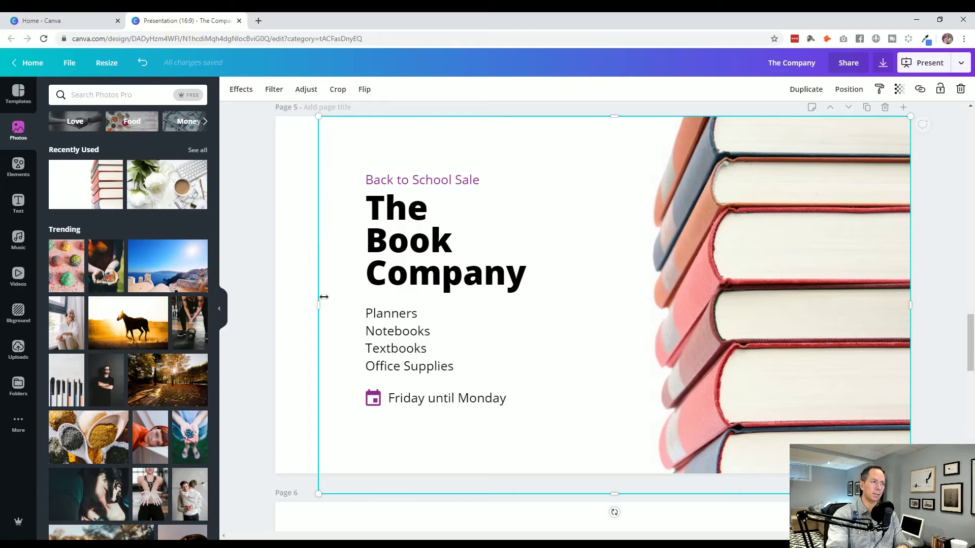
click(266, 352)
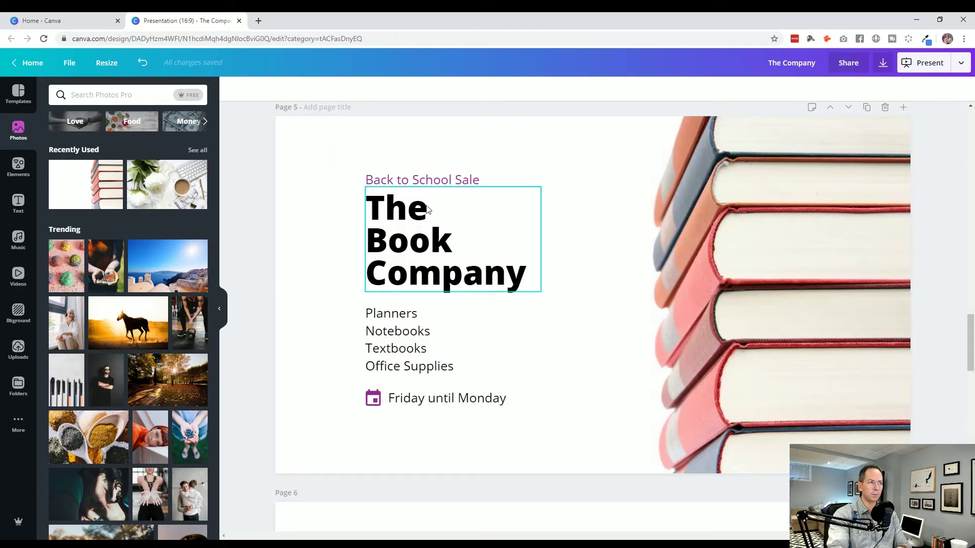
click(429, 181)
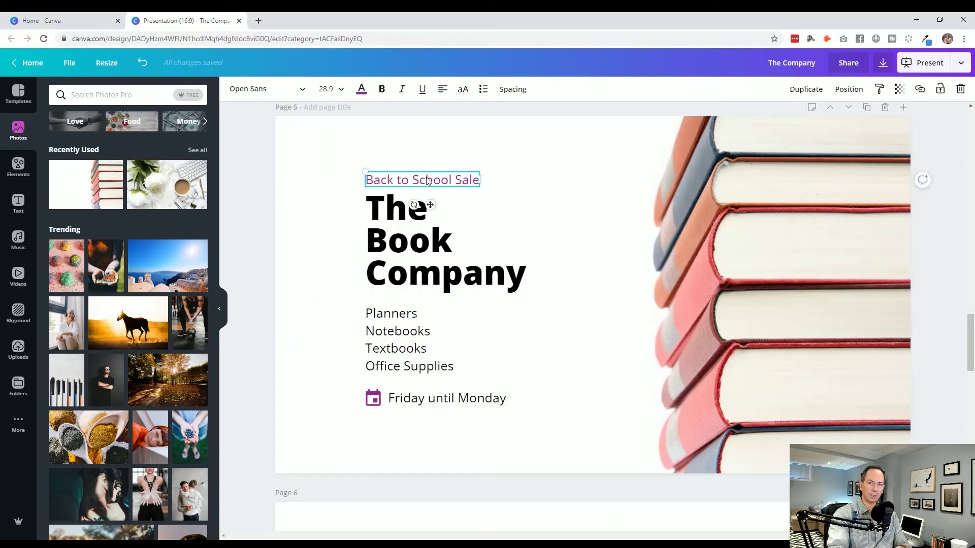
click(372, 403)
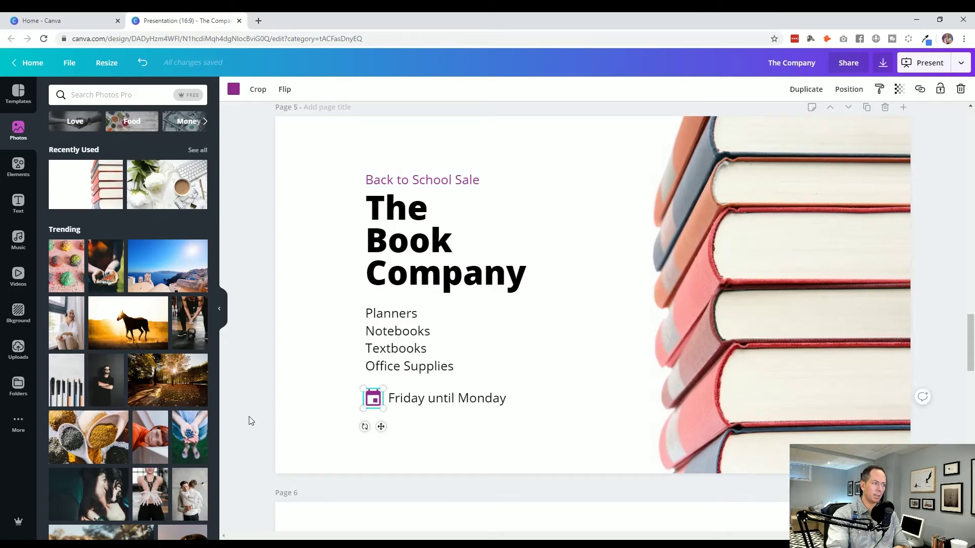
click(249, 418)
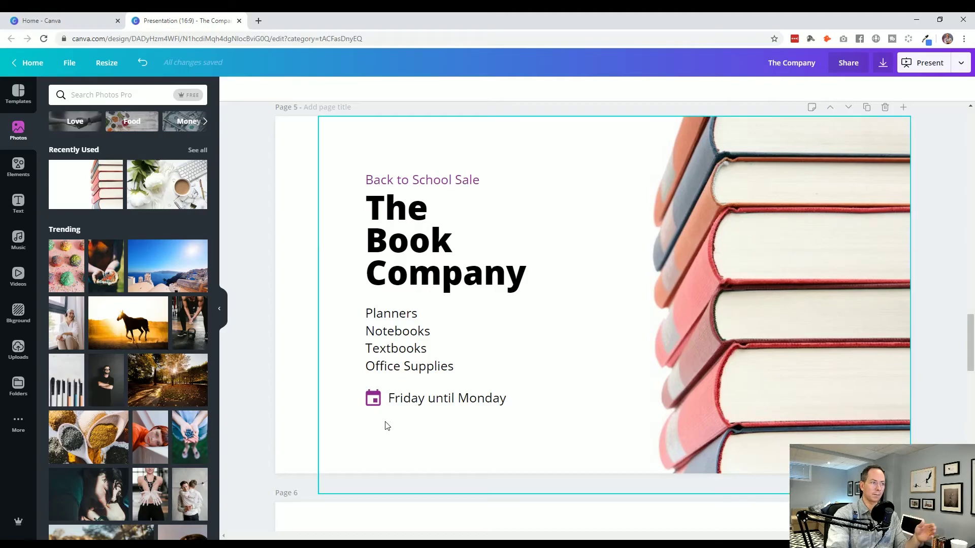
scroll(279, 418, up, 8)
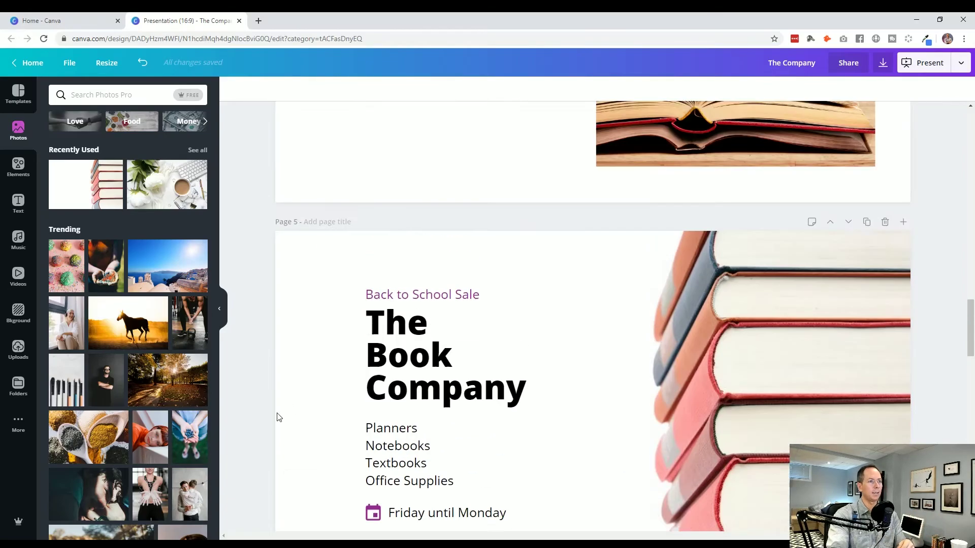
scroll(279, 418, down, 7)
scroll(279, 418, down, 7)
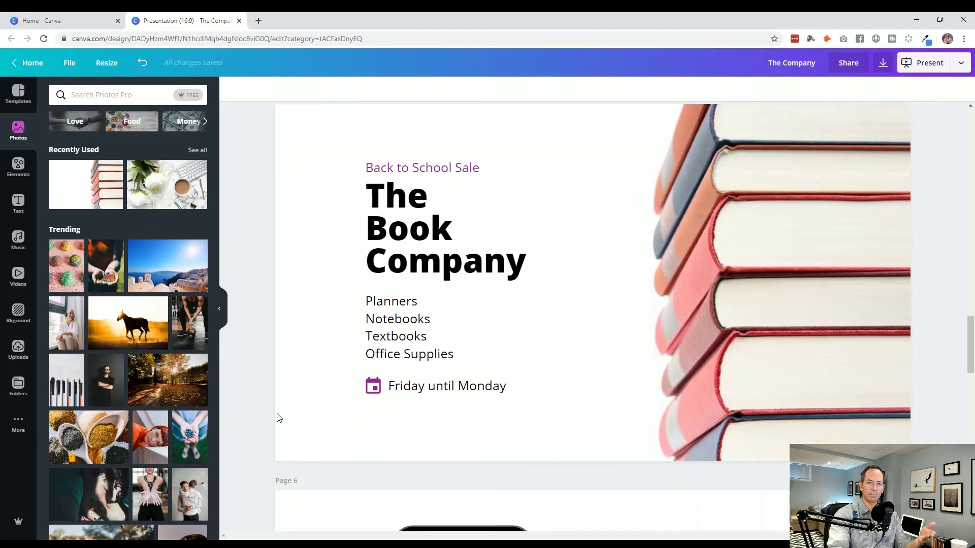
Scroll down past page 6 to page 7's small-phone blog slide.
scroll(279, 417, up, 2)
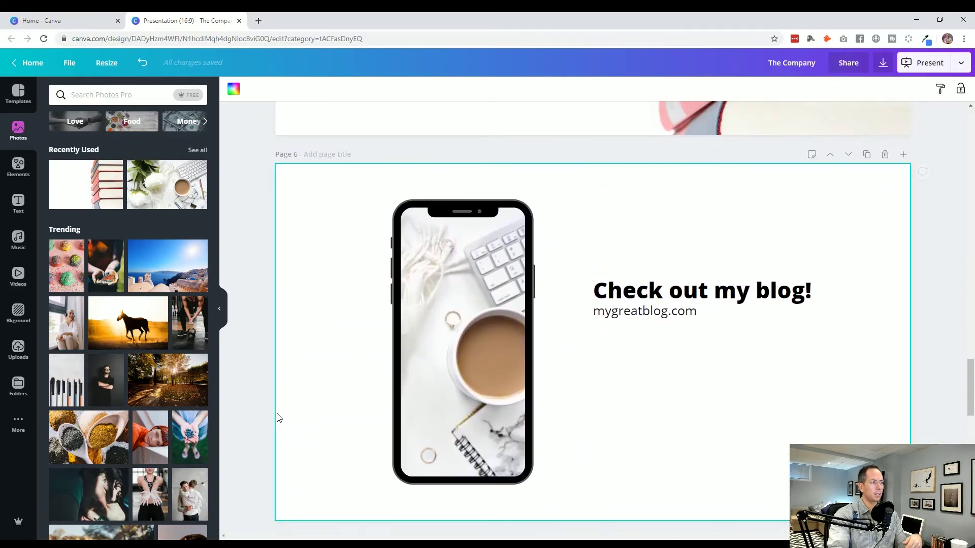
scroll(262, 423, down, 2)
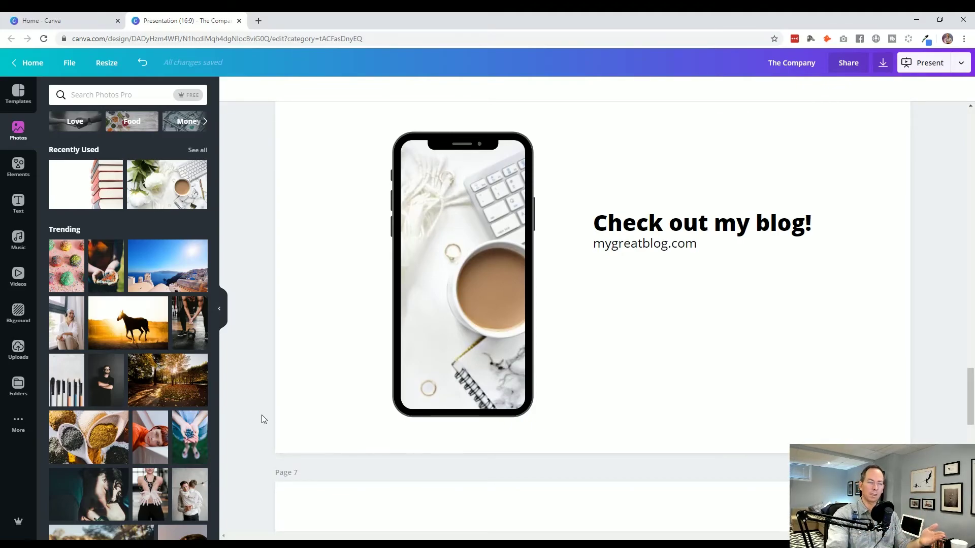
scroll(267, 411, down, 10)
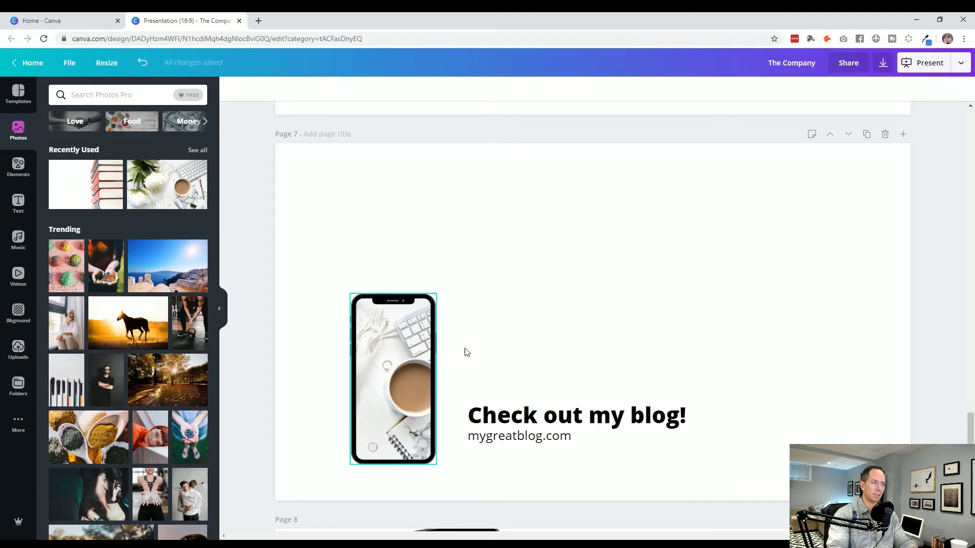
Change the page 7 'Check out my blog!' heading font to Open Sans Light.
click(526, 415)
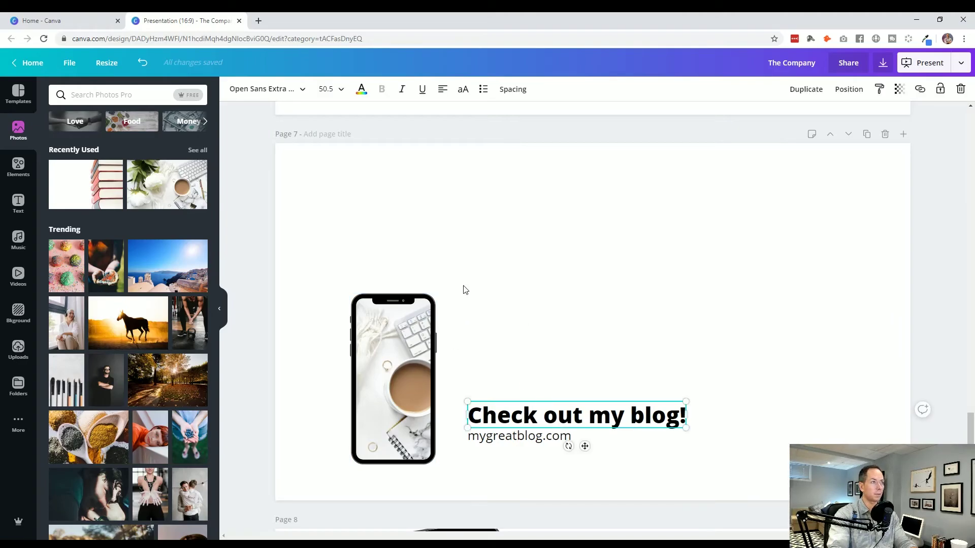
click(298, 91)
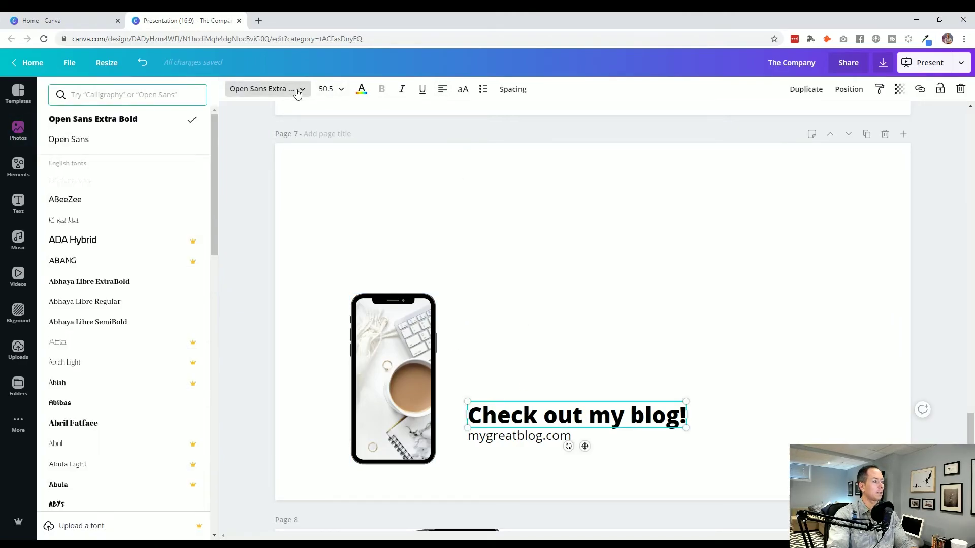
click(141, 151)
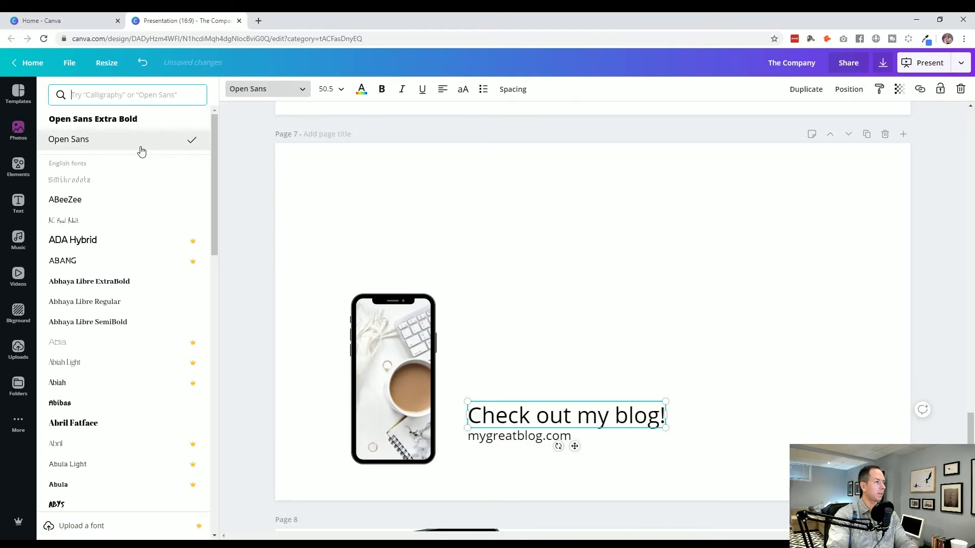
text(open)
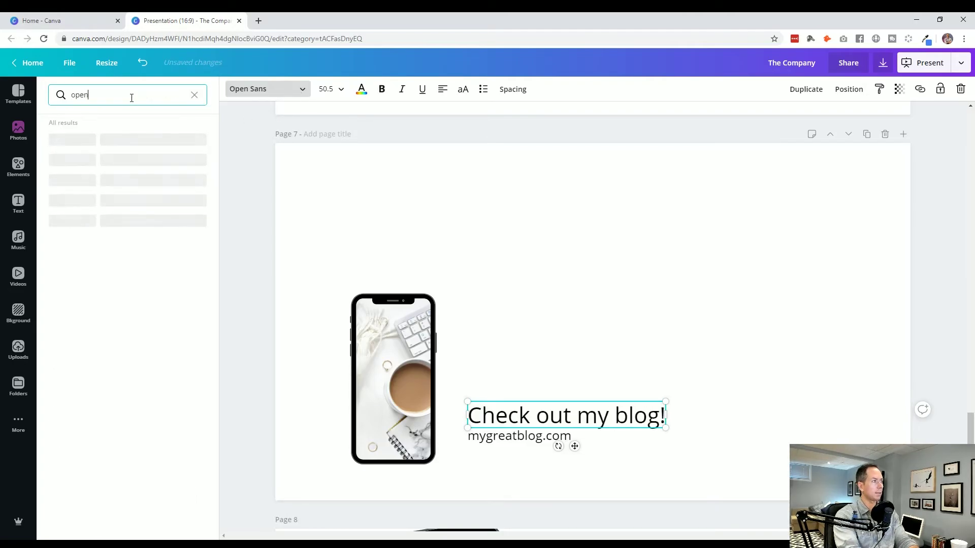
text( sans)
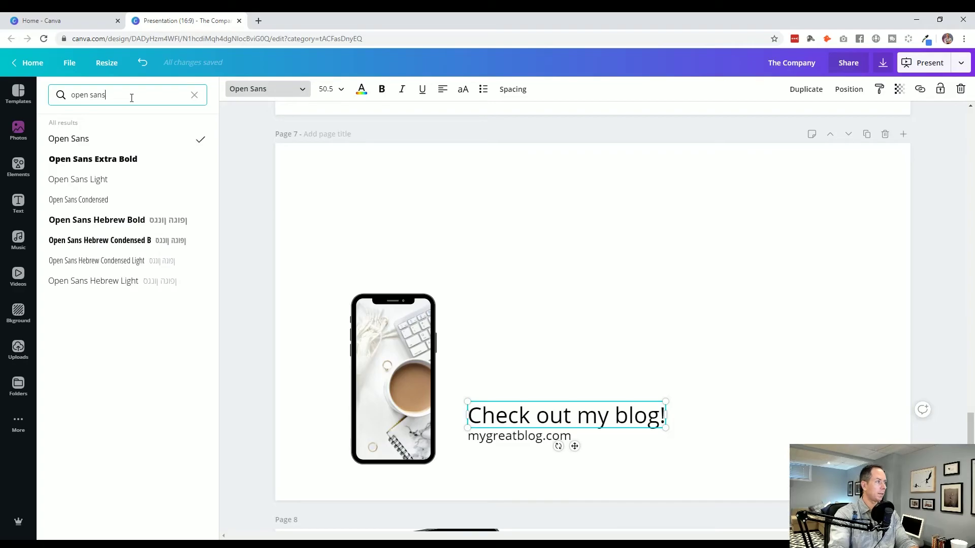
click(127, 180)
click(257, 380)
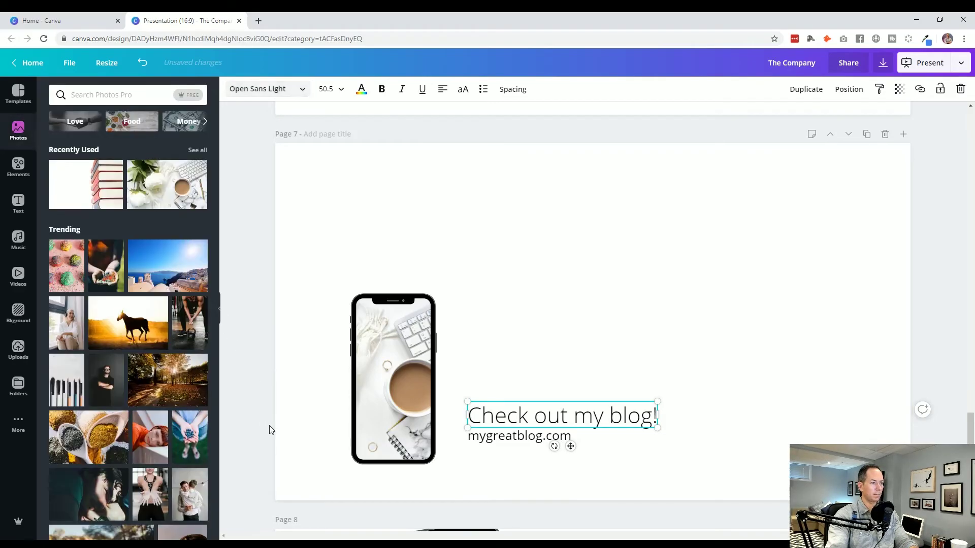
click(503, 437)
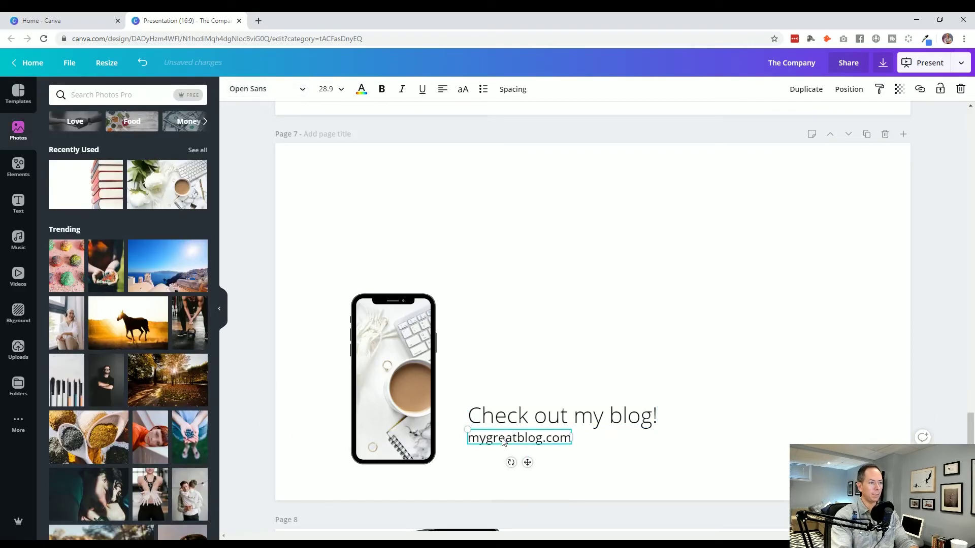
click(268, 394)
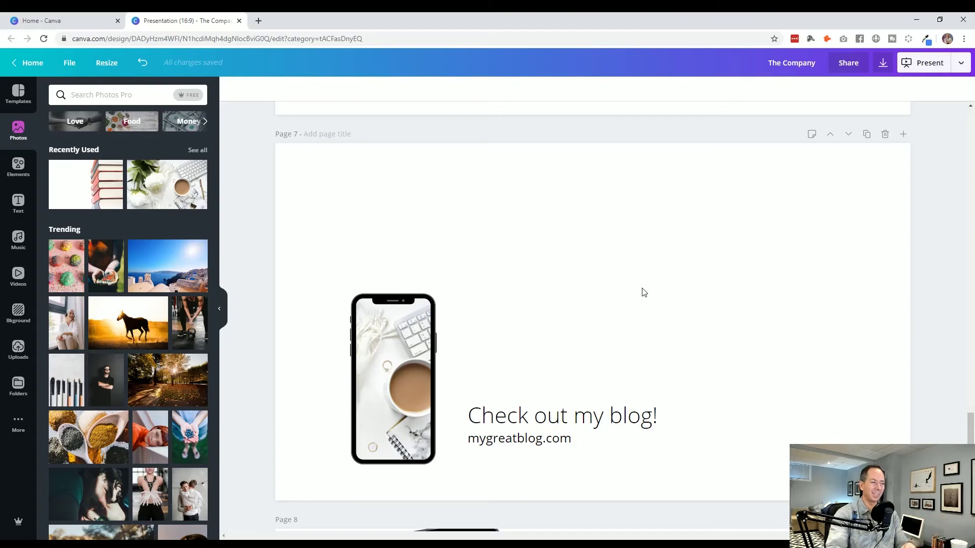
Scroll down to page 8 and select its background.
scroll(632, 300, down, 7)
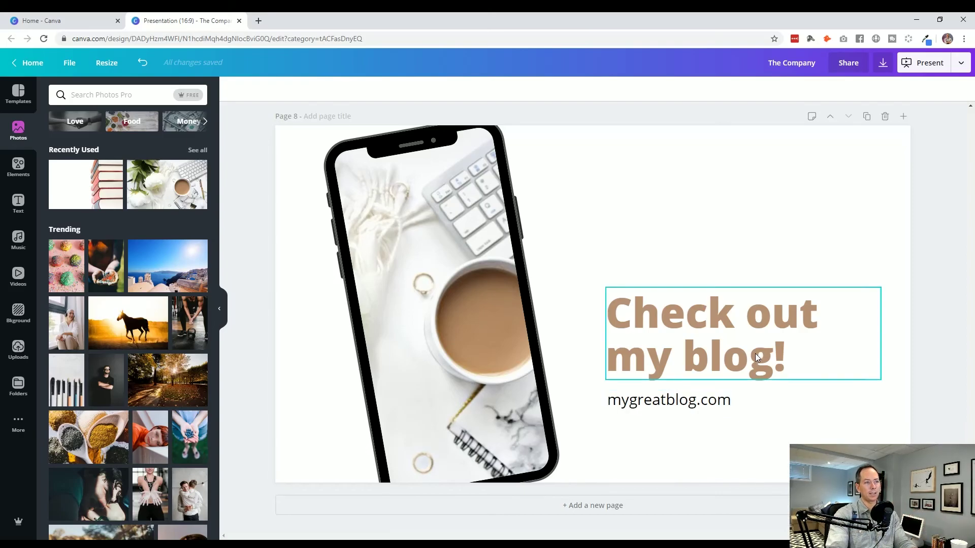
click(737, 224)
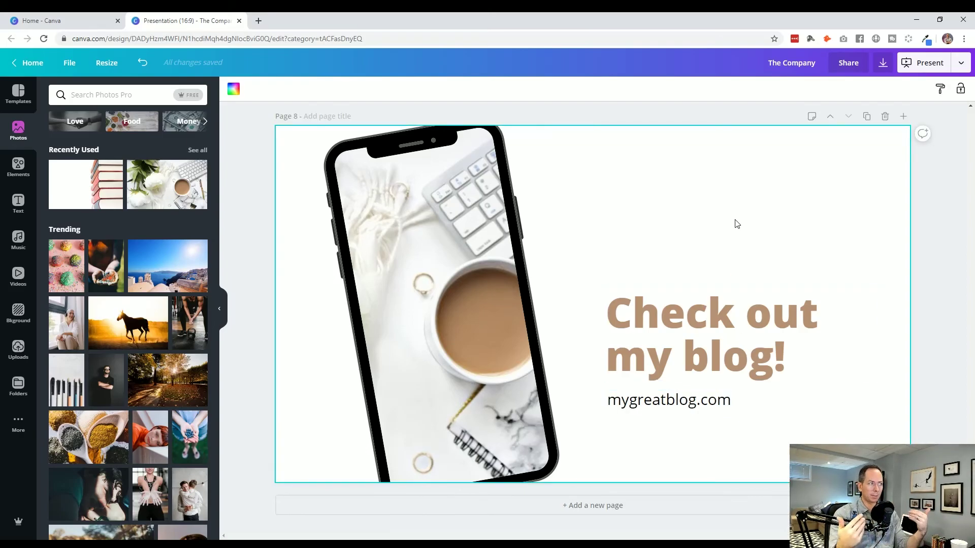